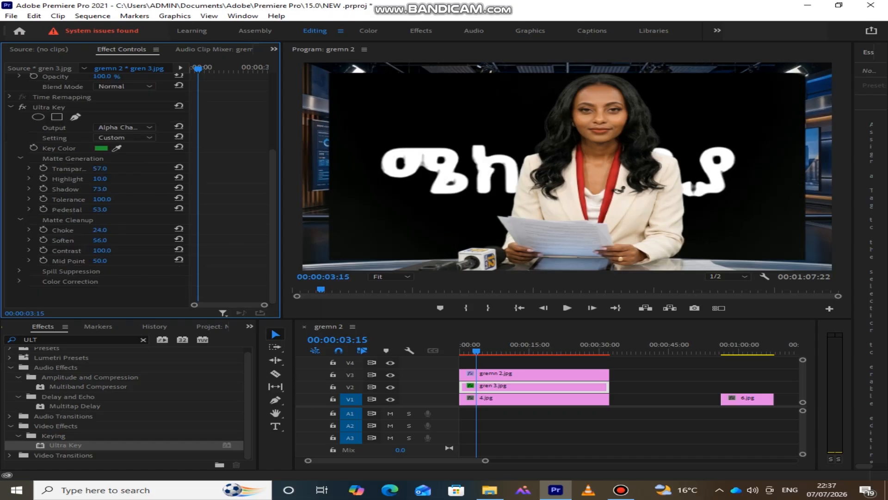
- Collapse the Ultra Key settings of gren 3.jpg and set its output to Composite
click(20, 271)
click(100, 269)
click(21, 281)
click(124, 220)
click(117, 230)
- Scale down the gren 3.jpg title and shift its horizontal position to place it on the studio screen beside the presenter
drag(102, 109, 68, 109)
drag(102, 99, 2, 99)
click(102, 109)
- Refine the Ultra Key matte generation of gremn 2.jpg to Transparency 50, Highlight 0, Shadow 48, Tolerance 100 and Pedestal 100
click(532, 374)
click(391, 375)
click(392, 376)
drag(273, 185, 272, 245)
click(124, 219)
click(118, 240)
click(124, 230)
click(118, 260)
click(19, 250)
mouse_move(100, 220)
mouse_down()
mouse_move(88, 220)
mouse_move(99, 229)
mouse_up()
drag(100, 240, 138, 250)
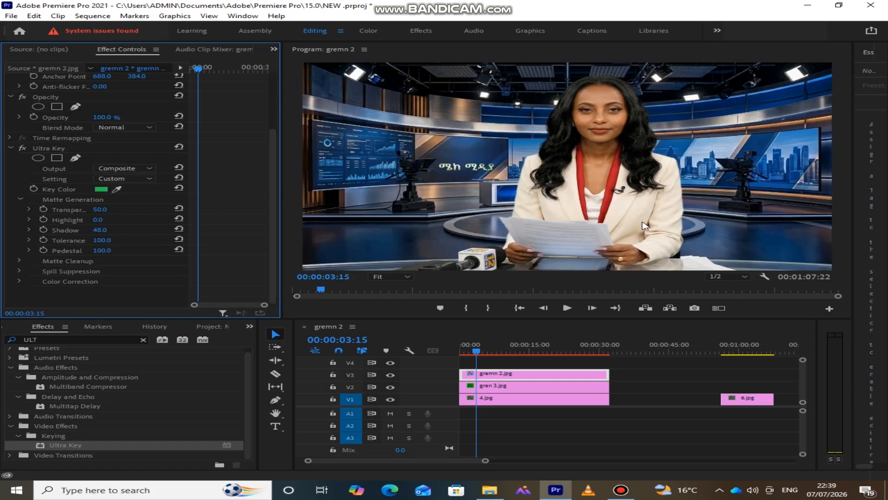
click(11, 16)
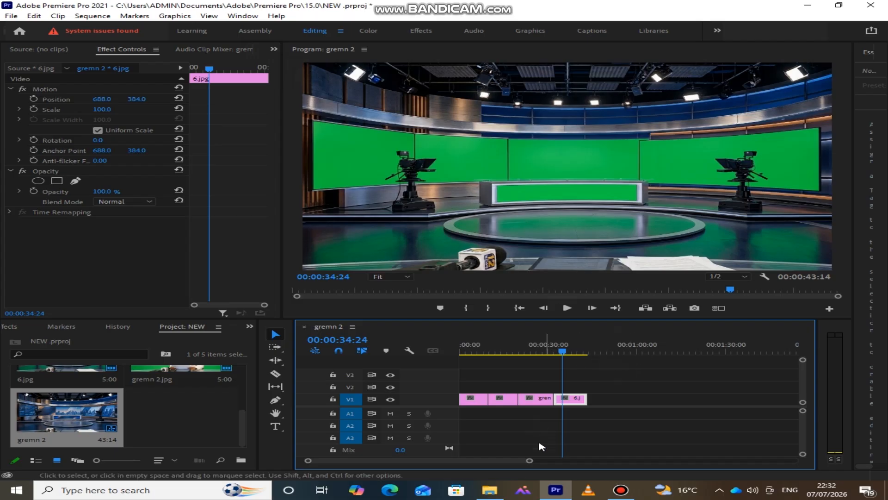
- Scrub through the sequence to preview the 6.jpg, 4.jpg, gremn 2.jpg and gren 3.jpg clips
drag(529, 461, 482, 462)
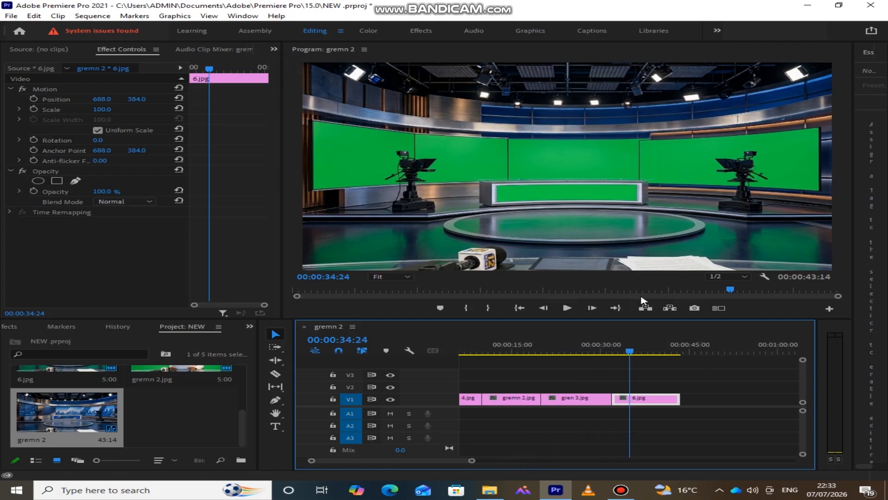
drag(634, 353, 639, 351)
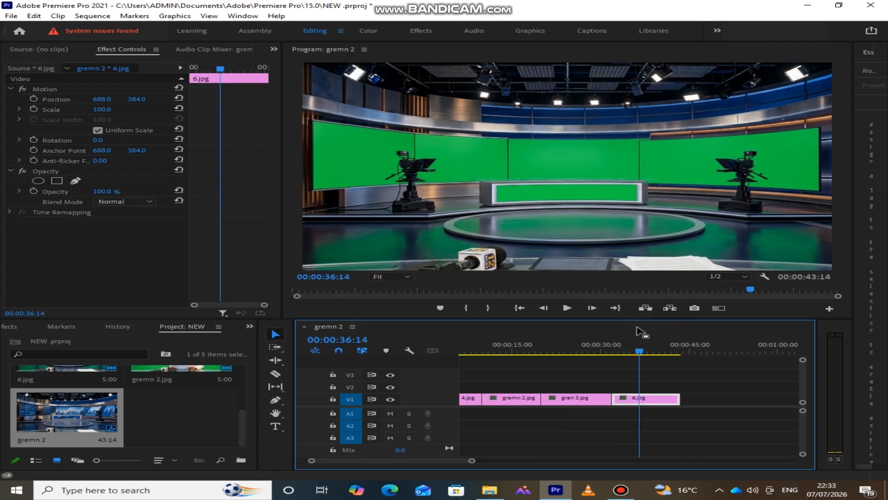
drag(640, 351, 459, 376)
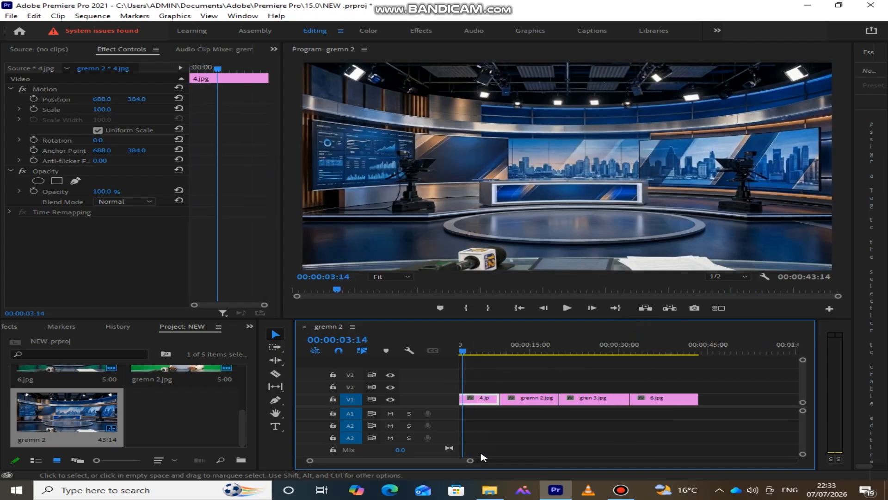
drag(470, 460, 488, 453)
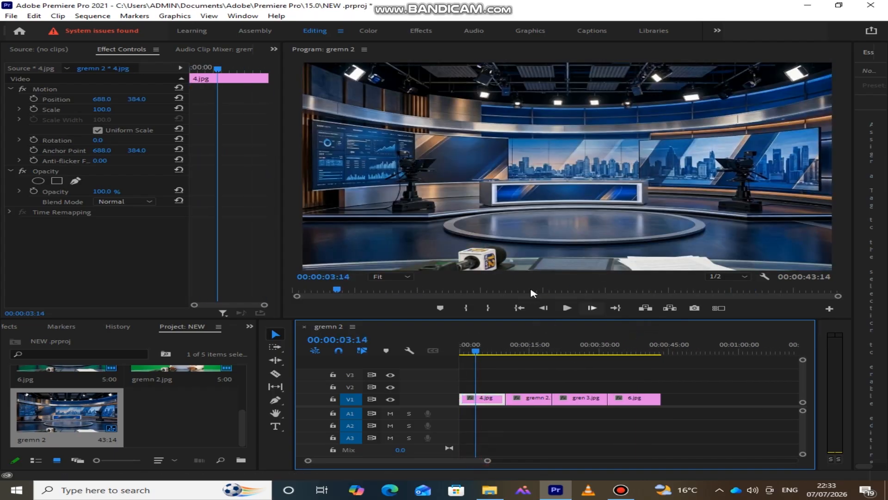
click(476, 350)
click(527, 351)
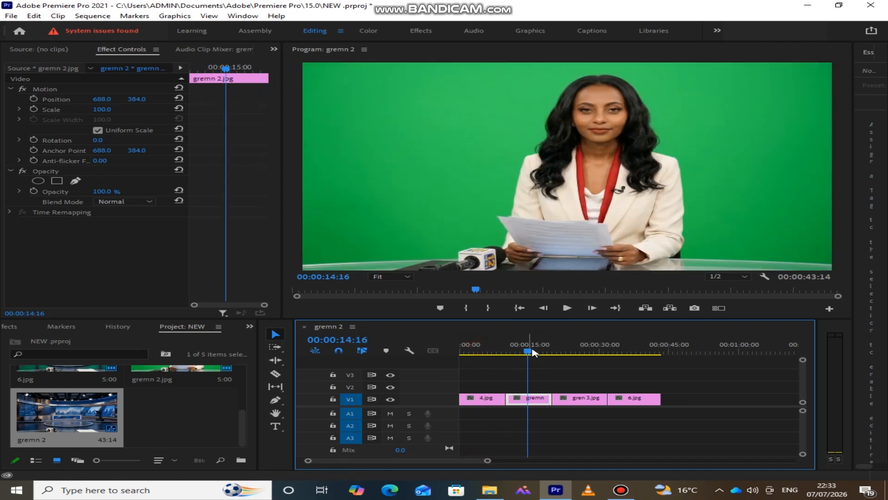
click(581, 352)
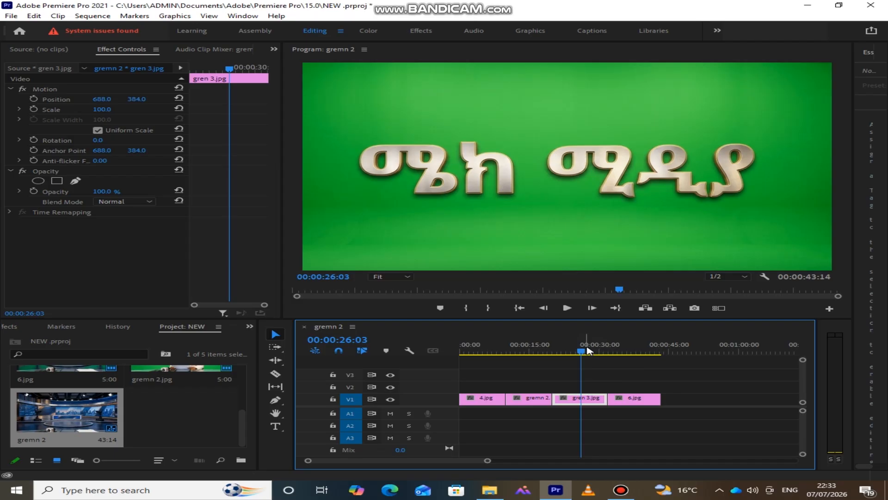
drag(710, 377, 509, 413)
click(474, 399)
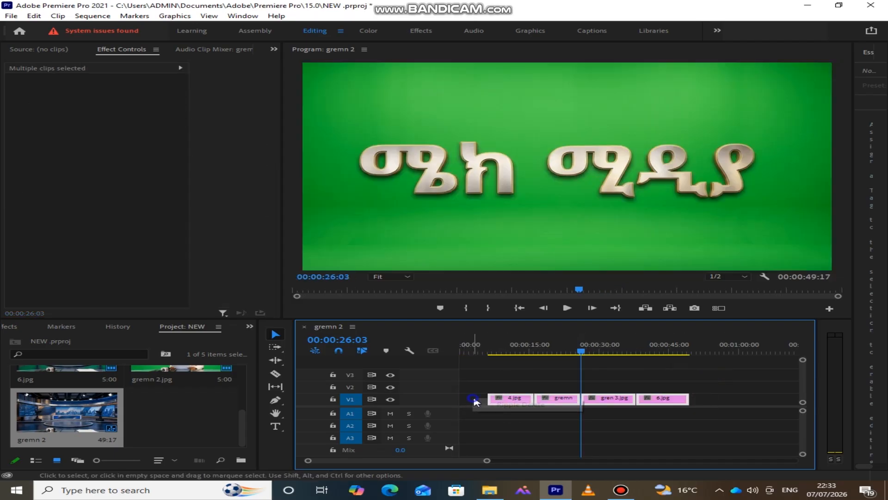
key(Delete)
- Move the three clips after 4.jpg further along V1 and extend 4.jpg to just past the 30-second mark
click(466, 344)
drag(719, 363, 567, 399)
drag(468, 347, 481, 352)
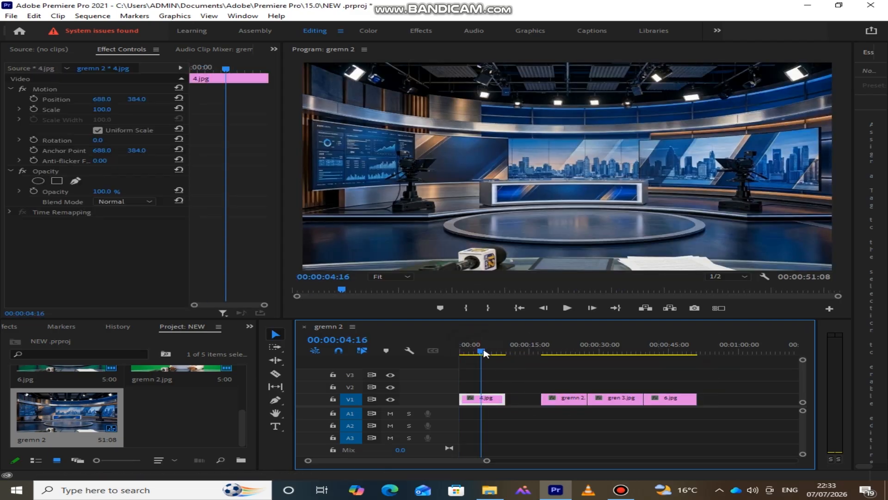
drag(506, 400, 542, 401)
drag(727, 374, 631, 404)
drag(538, 398, 607, 398)
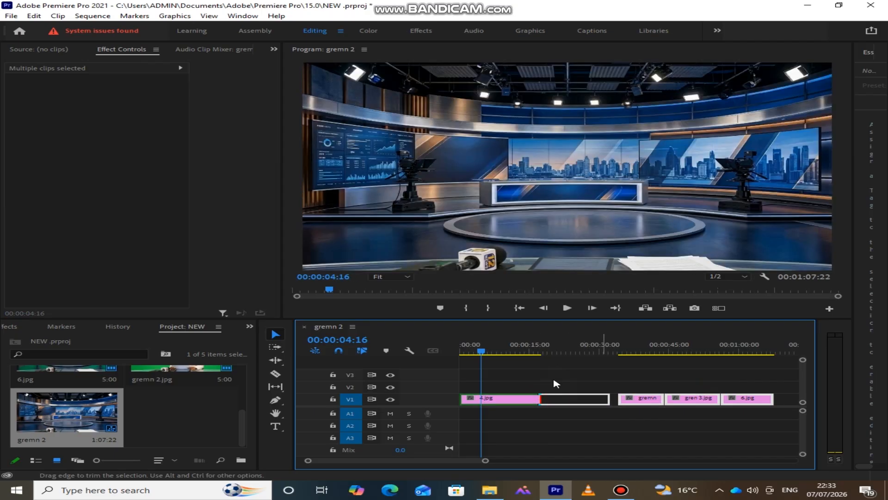
drag(481, 351, 510, 352)
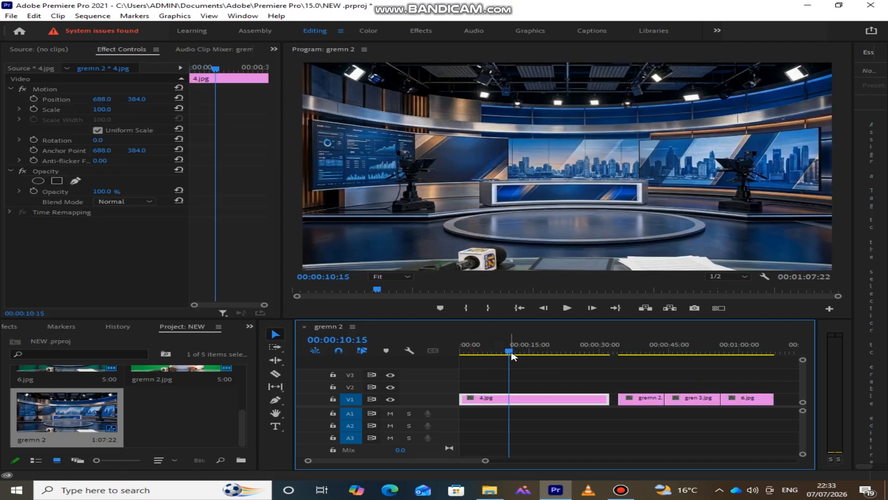
- Stack gremn 2.jpg on V2 and gren 3.jpg on V3 above 4.jpg, starting at zero and matching its length
drag(645, 399, 610, 387)
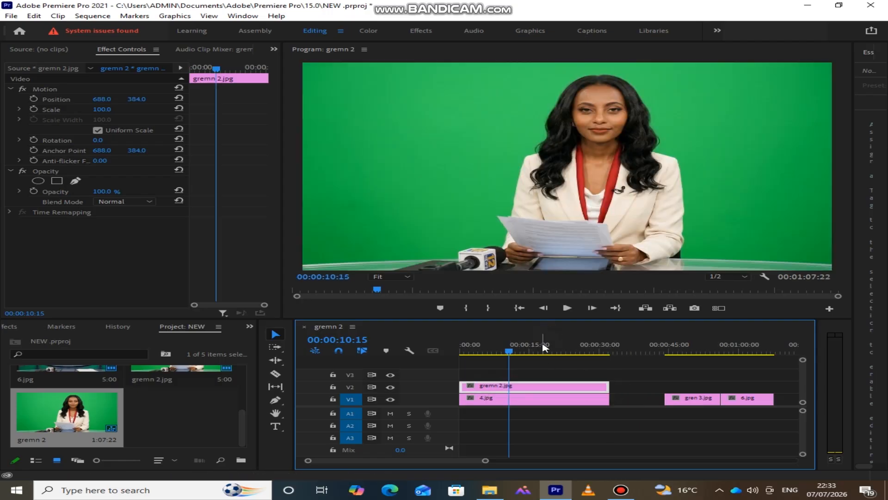
click(708, 351)
click(697, 405)
drag(697, 405, 491, 372)
drag(724, 350, 470, 350)
drag(515, 373, 609, 372)
key(space)
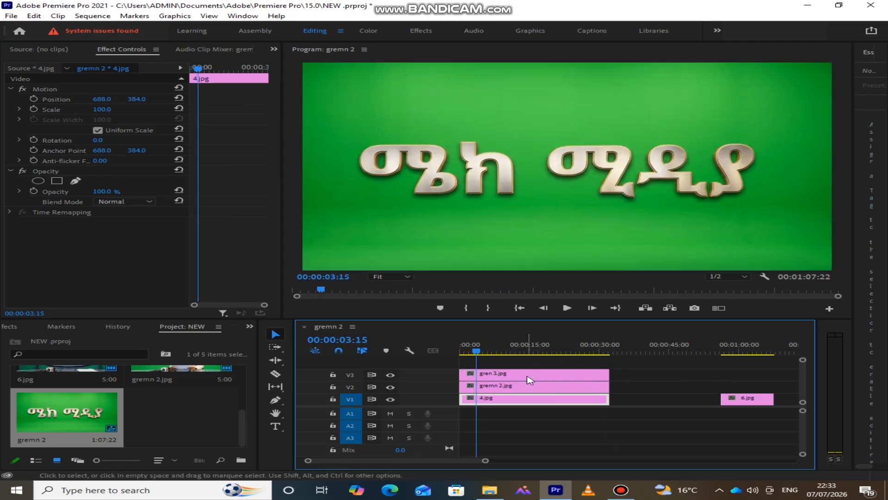
- Swap the two upper clips so that gremn 2.jpg sits on V3 above gren 3.jpg on V2
click(527, 376)
click(527, 385)
mouse_move(527, 383)
mouse_down()
mouse_move(514, 387)
mouse_move(596, 371)
mouse_move(514, 373)
mouse_move(513, 387)
mouse_move(518, 373)
mouse_up()
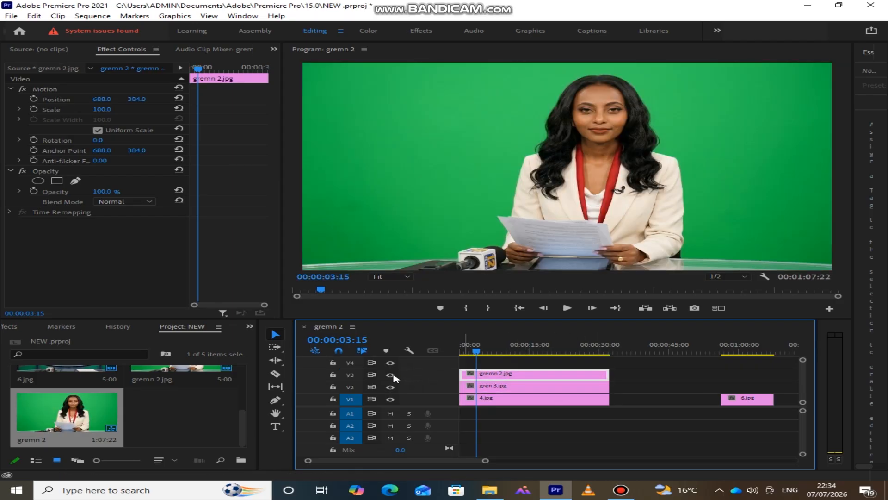
- Hide tracks V3 and V2 to check the studio background, and show both tracks again
click(390, 375)
click(391, 387)
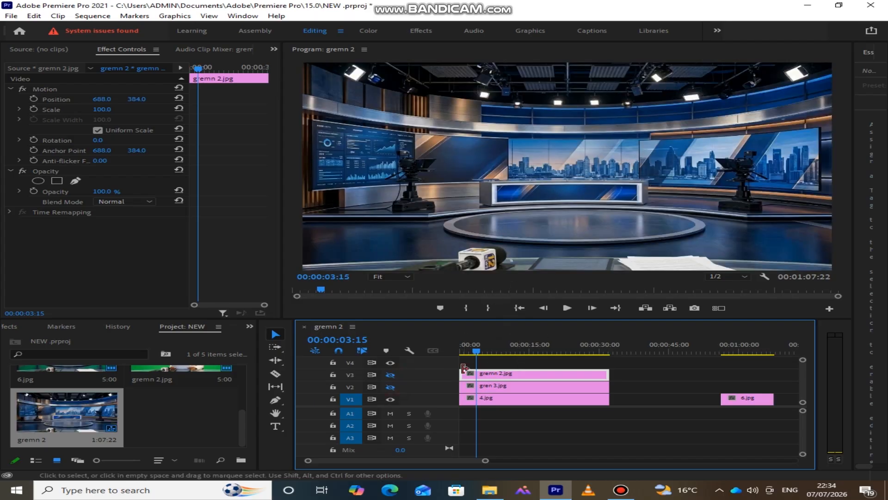
click(390, 375)
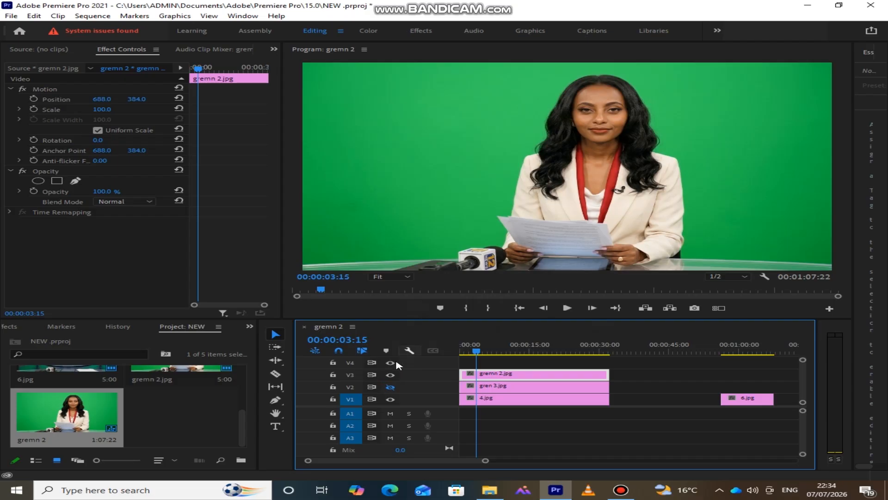
click(390, 388)
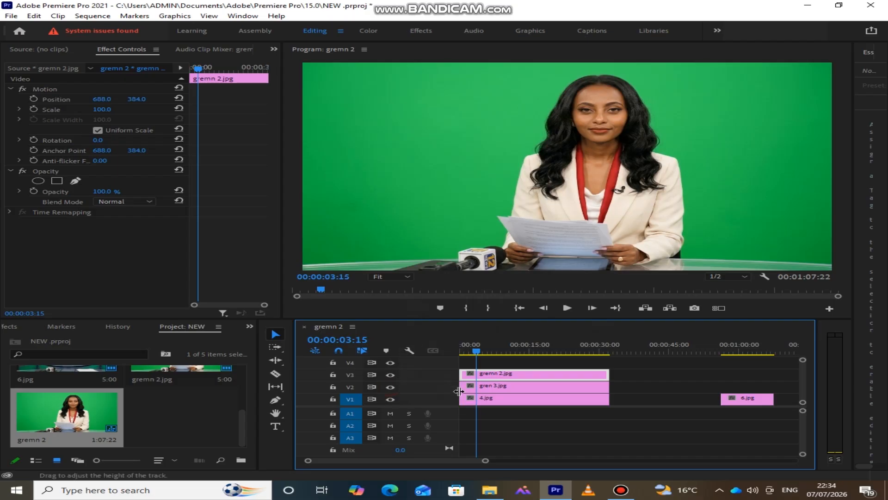
- Search the effects for "ULT" and apply Ultra Key to the gremn 2.jpg clip on V3
click(503, 382)
click(500, 374)
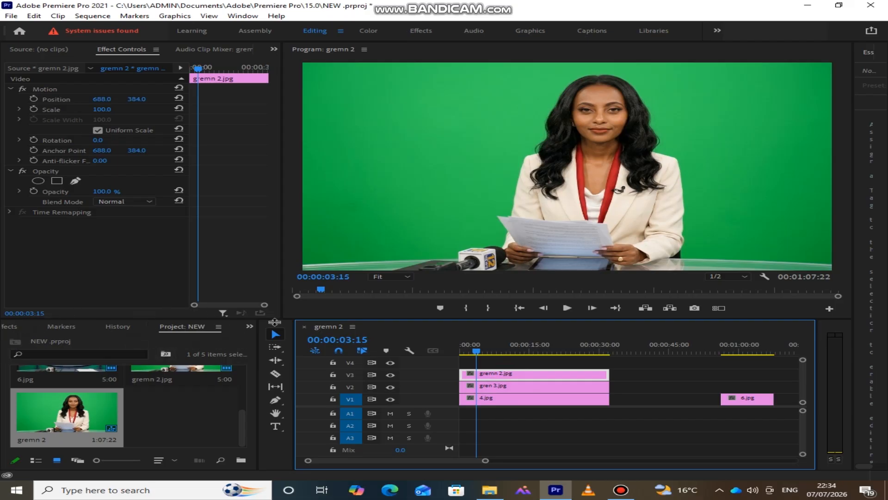
click(250, 327)
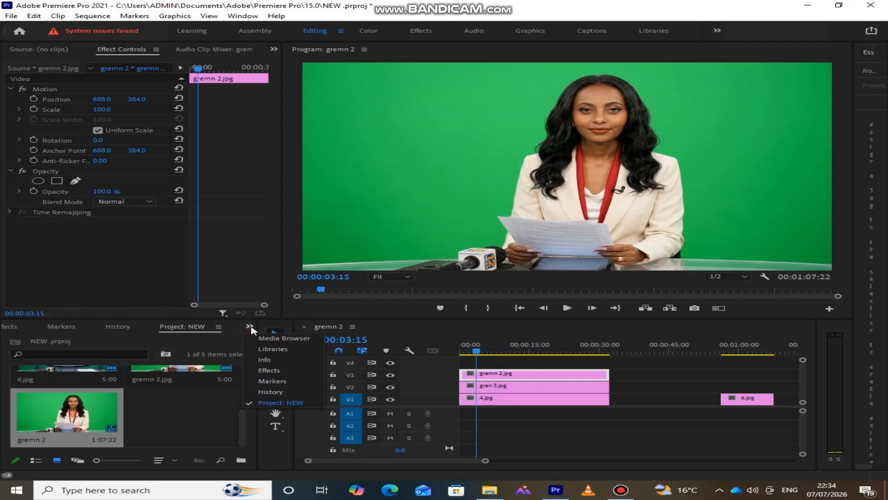
click(282, 372)
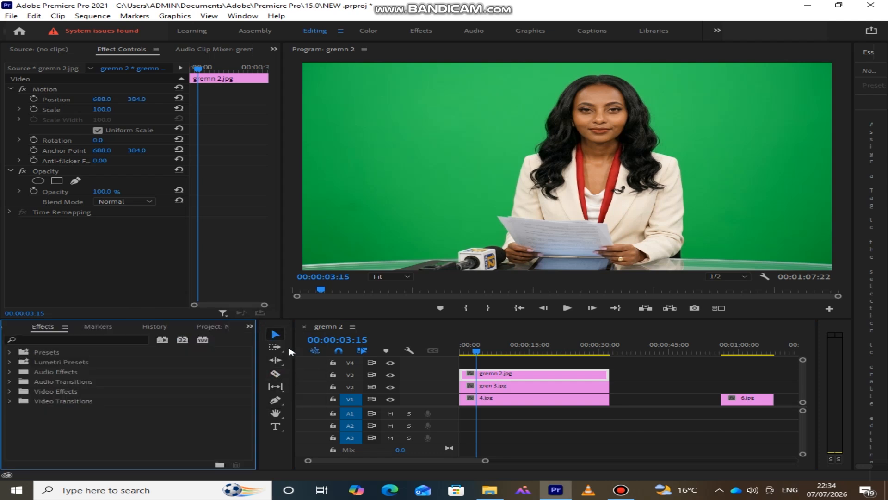
click(65, 340)
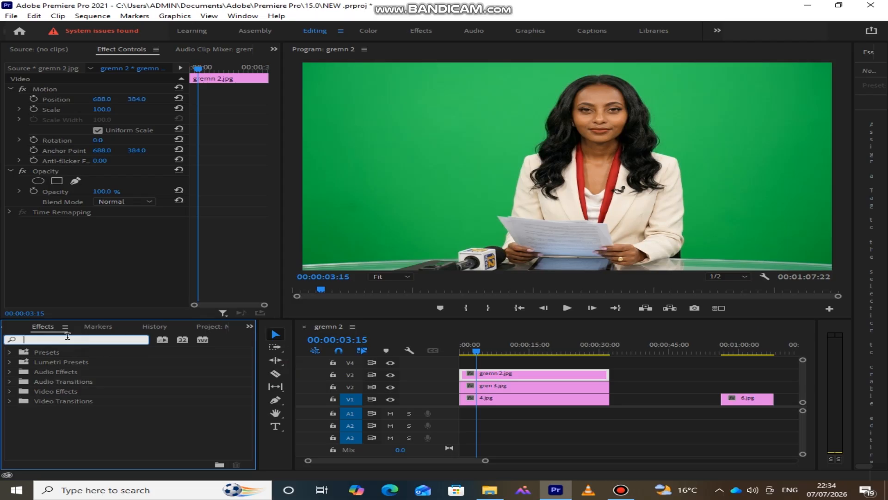
text(ULT)
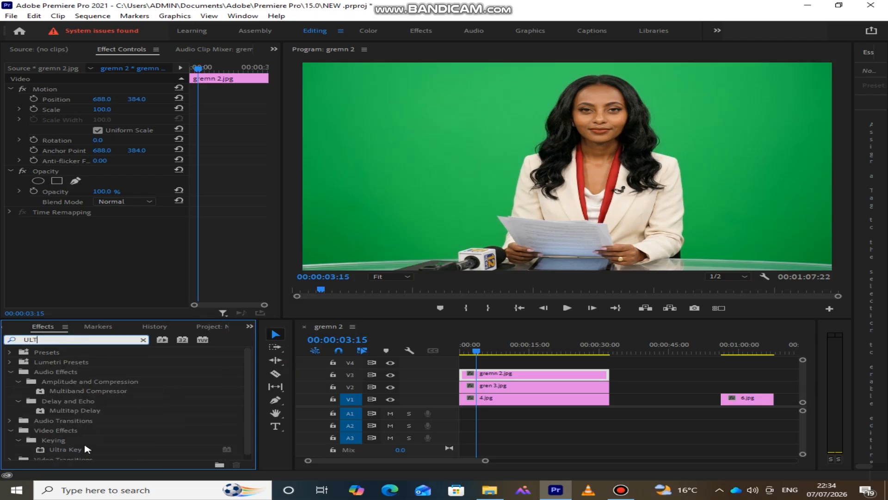
scroll(93, 433, down, 1)
click(73, 446)
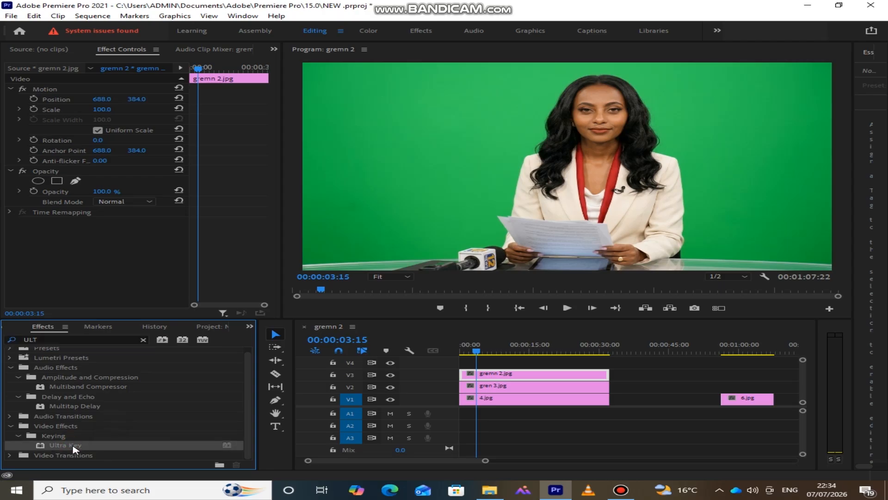
drag(59, 447, 500, 375)
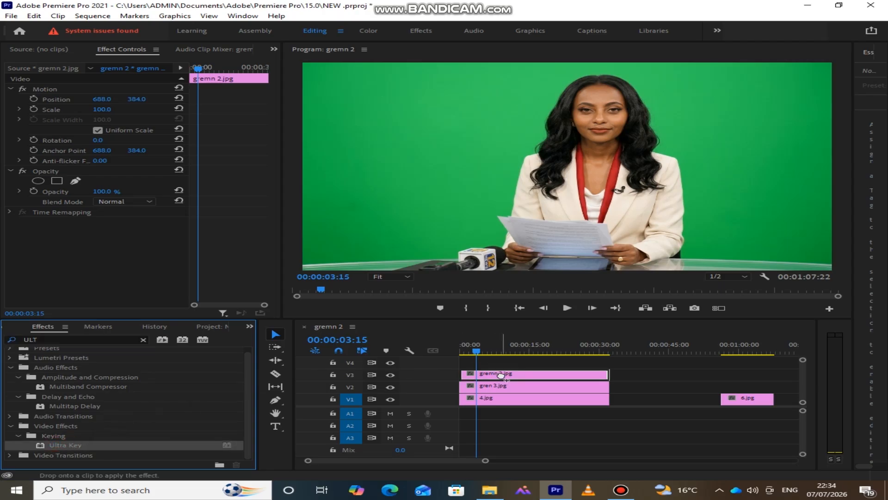
drag(501, 375, 502, 376)
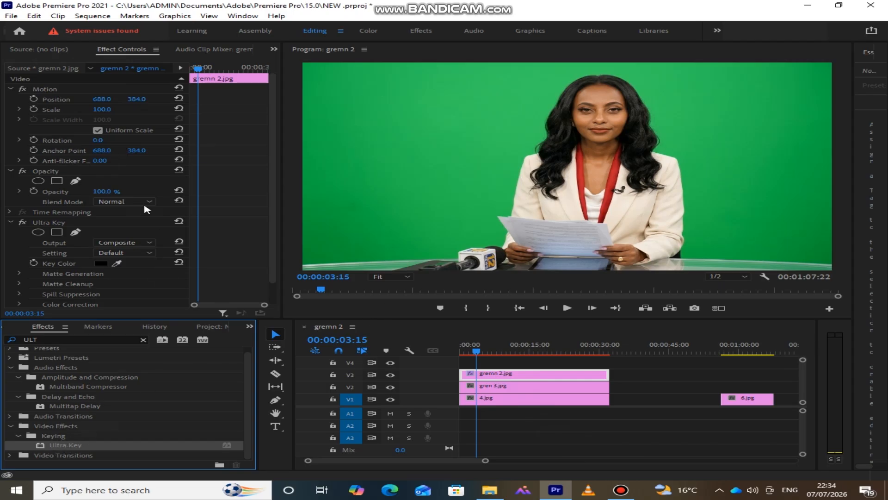
- Sample the green backdrop behind the presenter as the Ultra Key color of gremn 2.jpg
scroll(276, 162, down, 2)
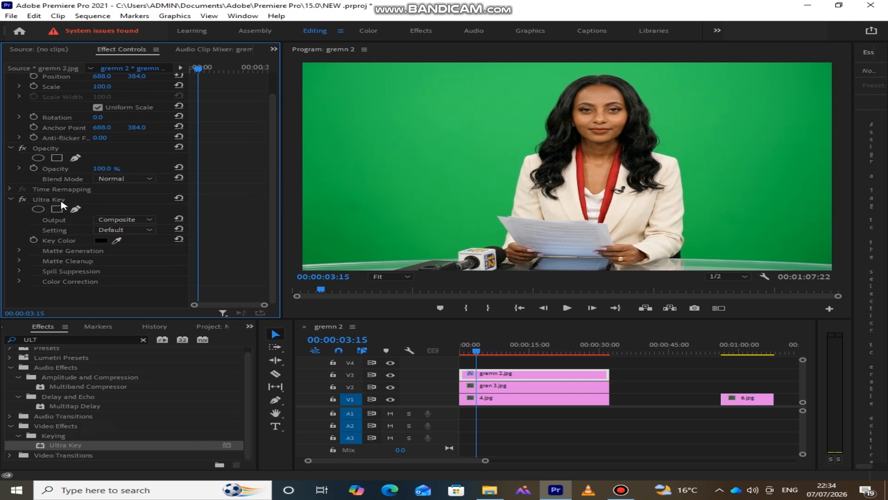
click(116, 241)
click(440, 171)
click(421, 180)
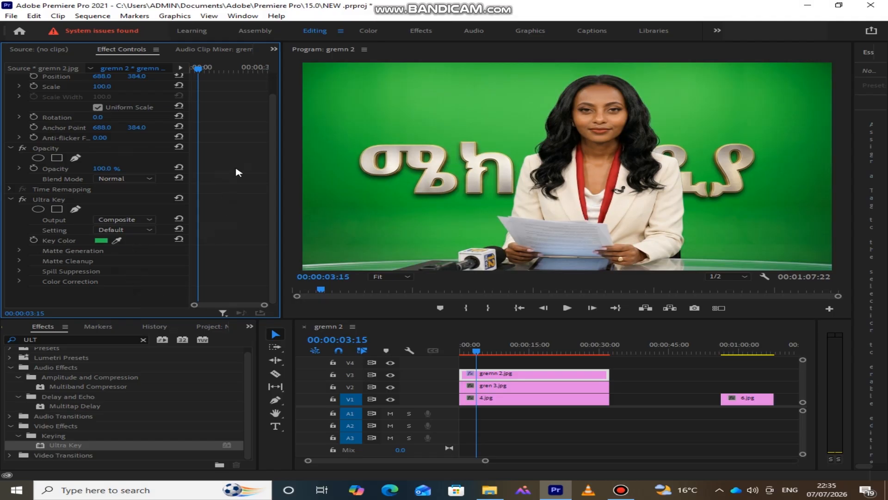
- Apply Ultra Key to gren 3.jpg on V2 and sample its green background as the key color
click(498, 385)
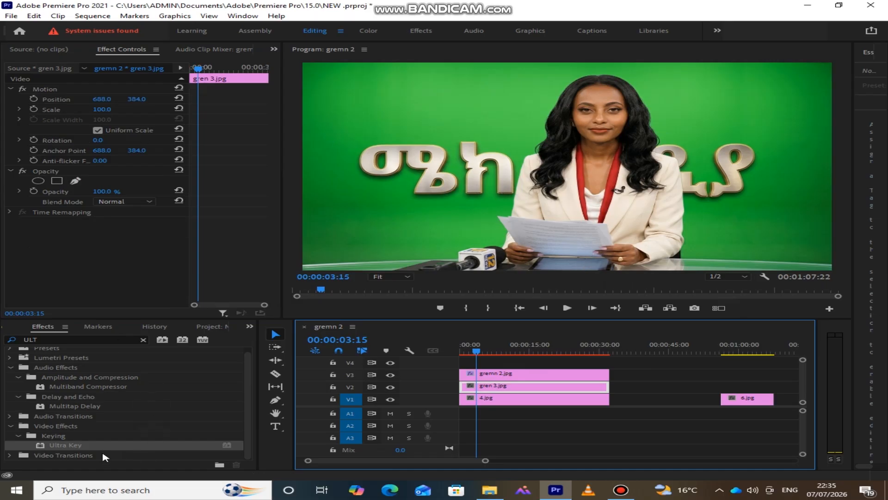
drag(63, 449, 486, 392)
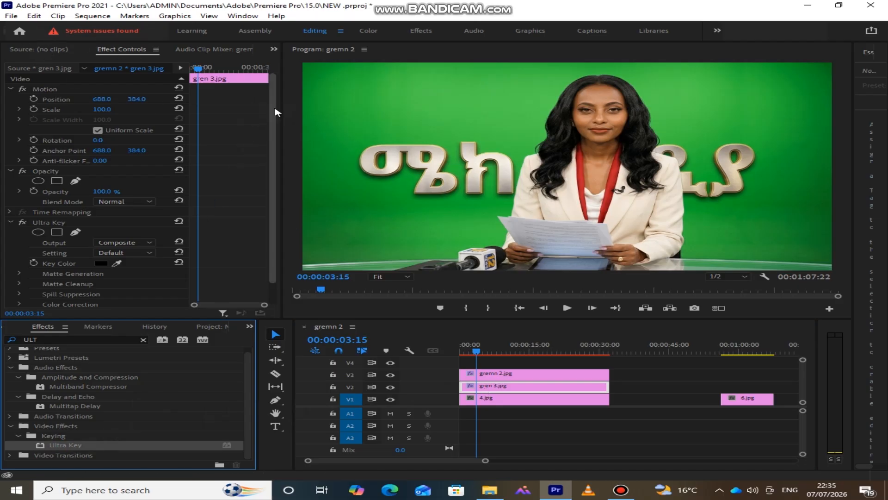
scroll(276, 112, down, 2)
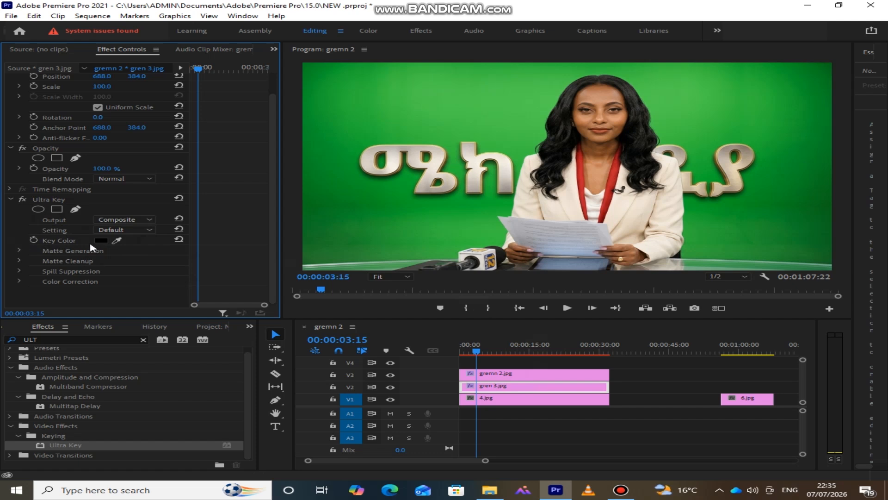
click(117, 240)
click(400, 218)
click(395, 220)
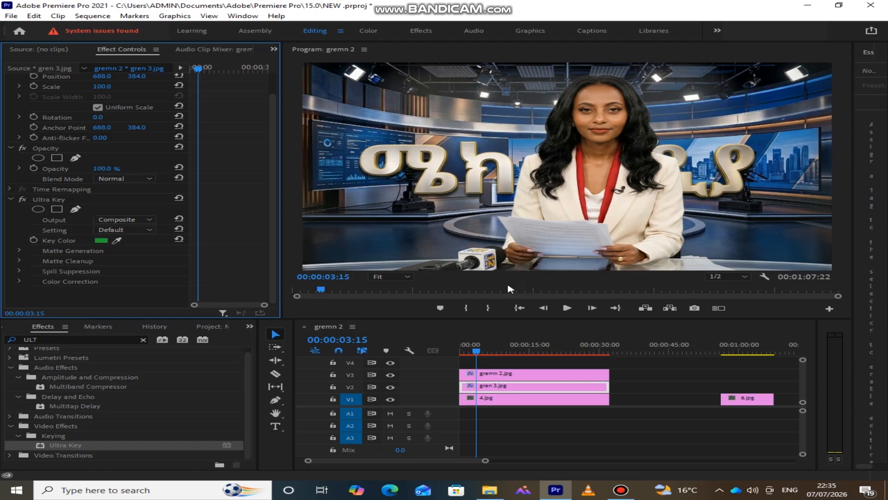
- Set the scale of the gren 3.jpg title clip to 76
click(508, 384)
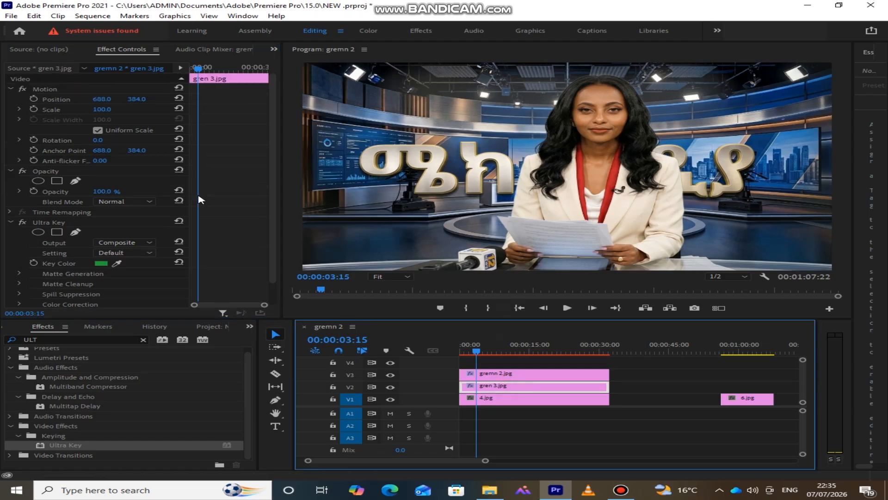
click(276, 200)
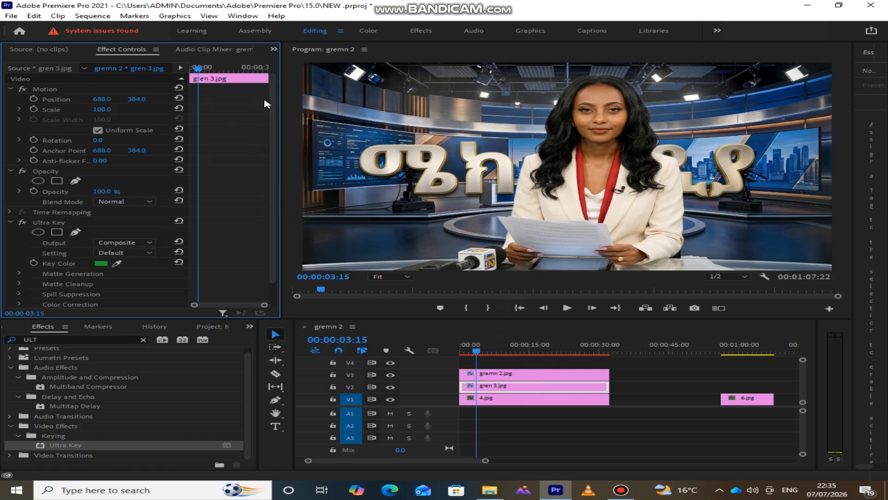
drag(102, 109, 90, 110)
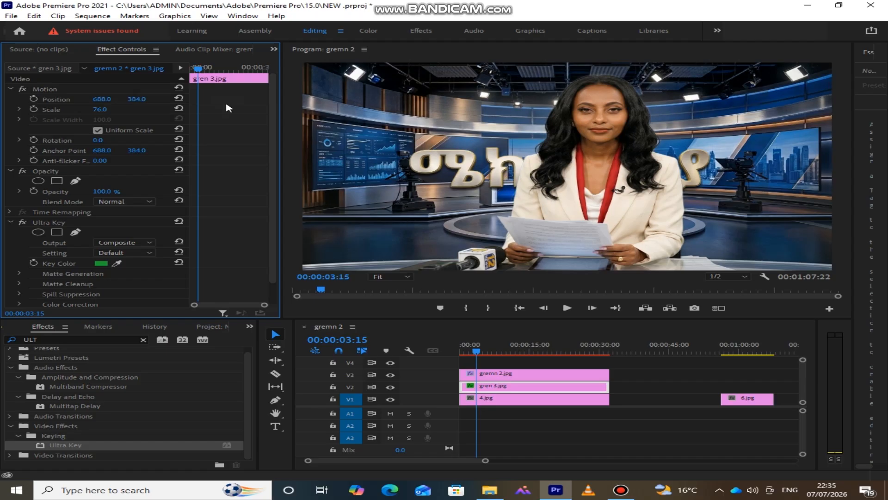
- Set the scale of the gren 3.jpg title clip to 90
mouse_move(104, 110)
mouse_down()
mouse_move(140, 110)
mouse_move(111, 109)
mouse_up()
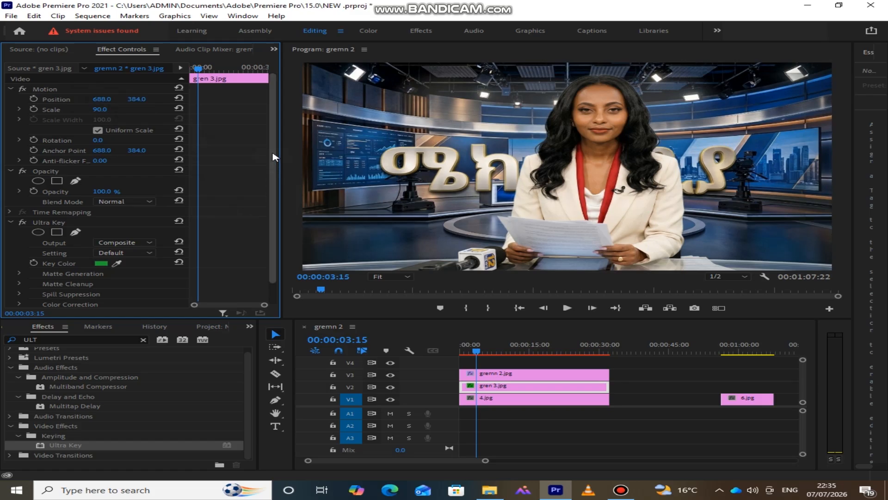
- Set the Ultra Key output of gren 3.jpg to Alpha Channel and its setting to Aggressive
scroll(275, 159, down, 2)
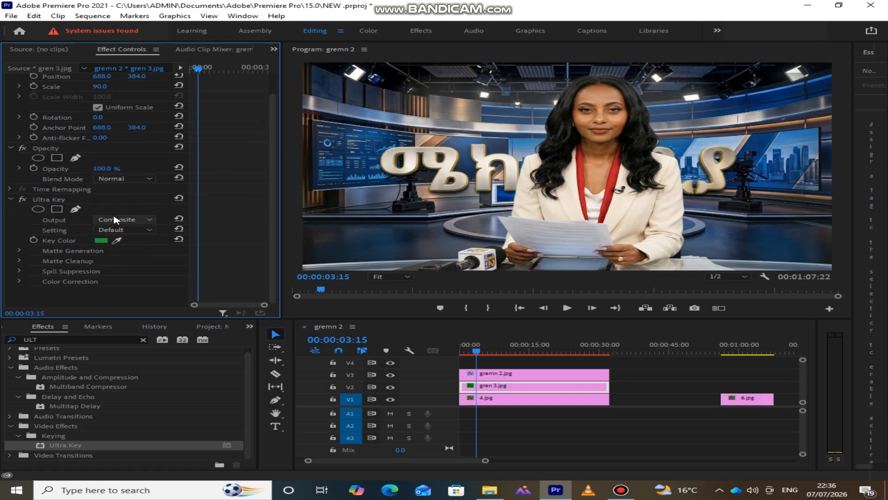
click(139, 220)
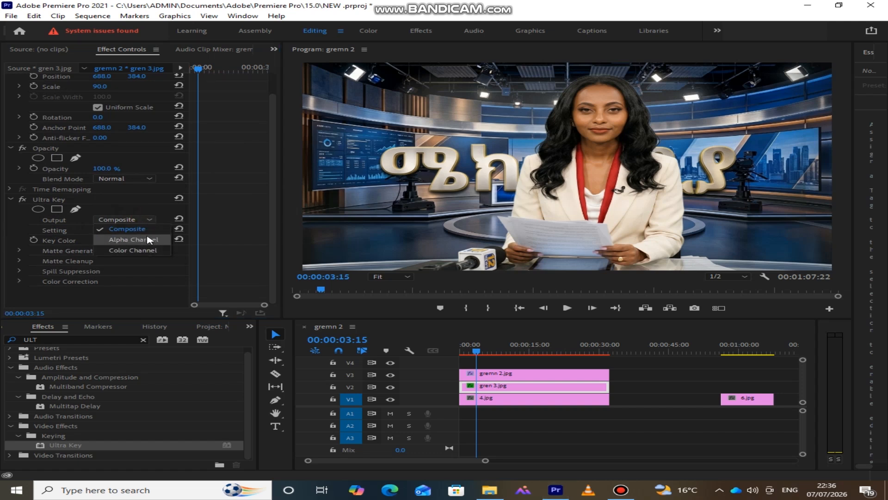
click(133, 240)
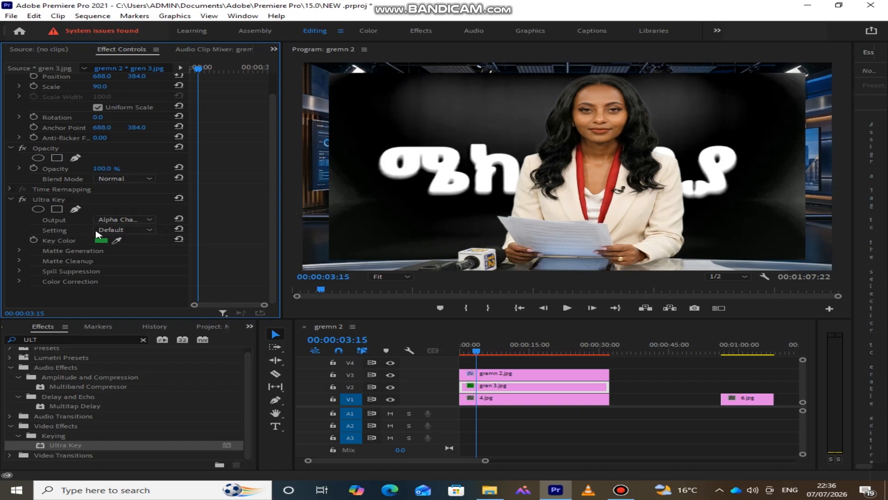
click(141, 231)
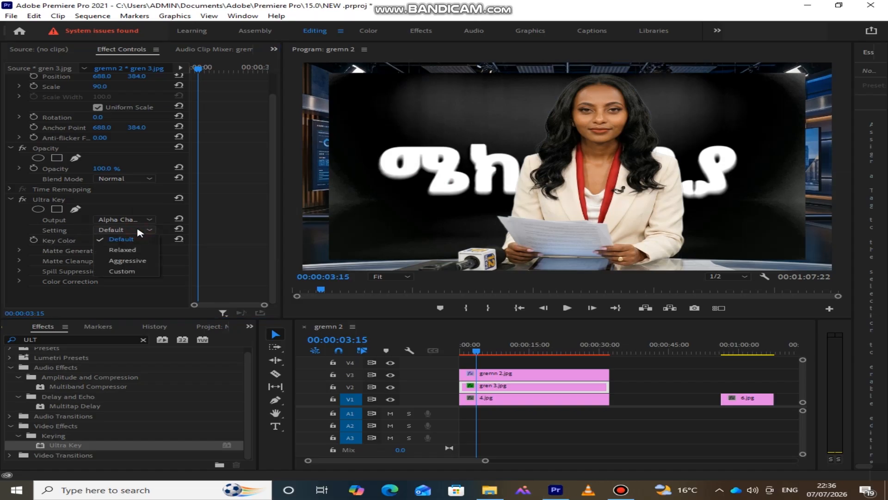
click(131, 262)
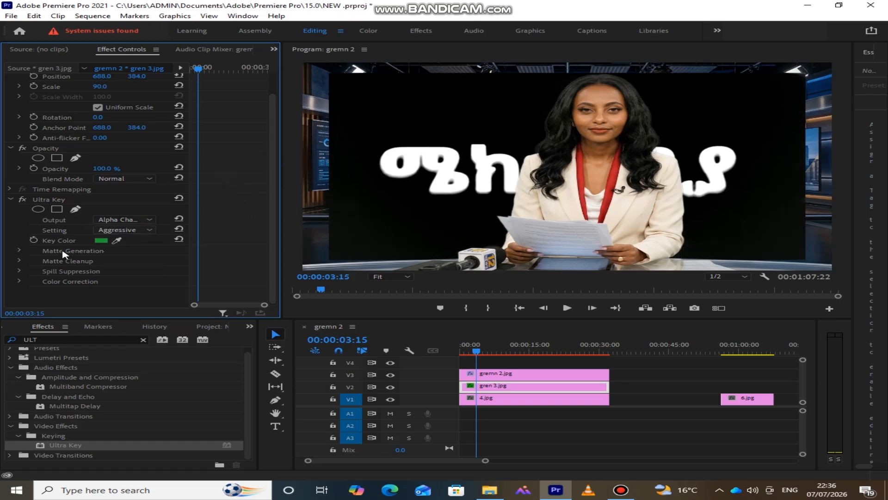
- Adjust the title key's Matte Generation to Transparency 57, Shadow 73, Tolerance 100 and Pedestal 53
click(19, 250)
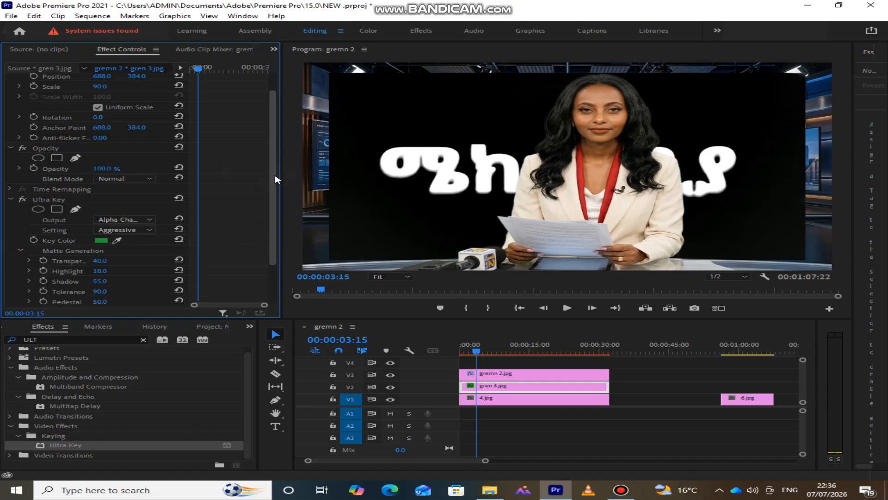
drag(273, 171, 265, 232)
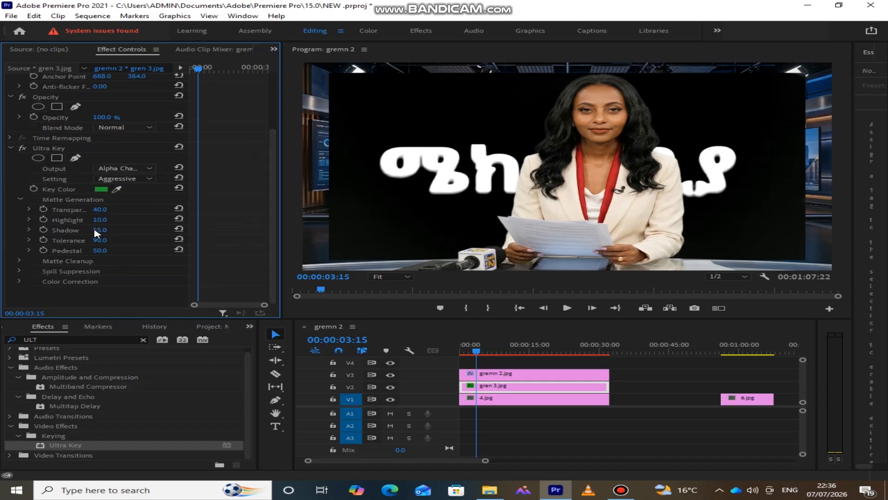
drag(100, 230, 127, 230)
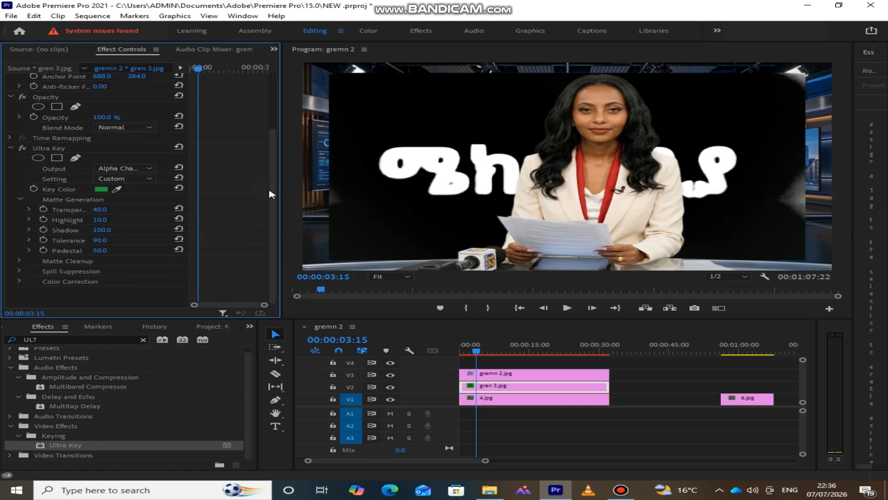
drag(106, 234, 82, 234)
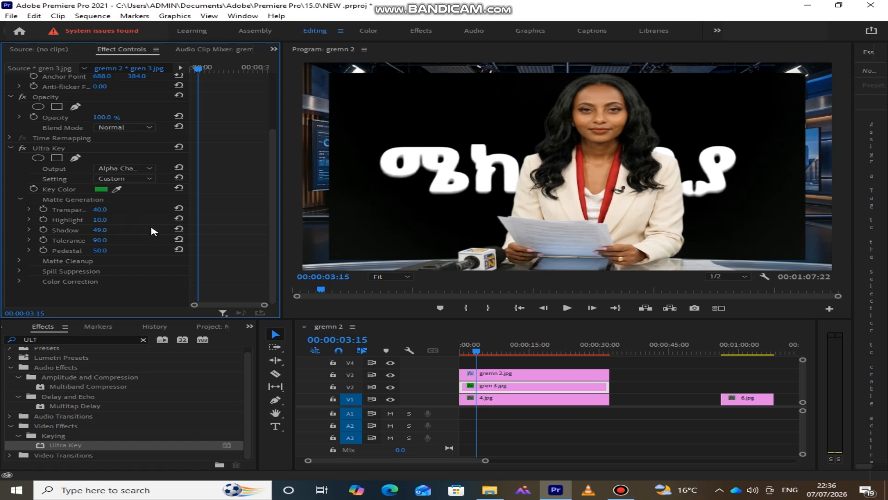
drag(100, 209, 86, 251)
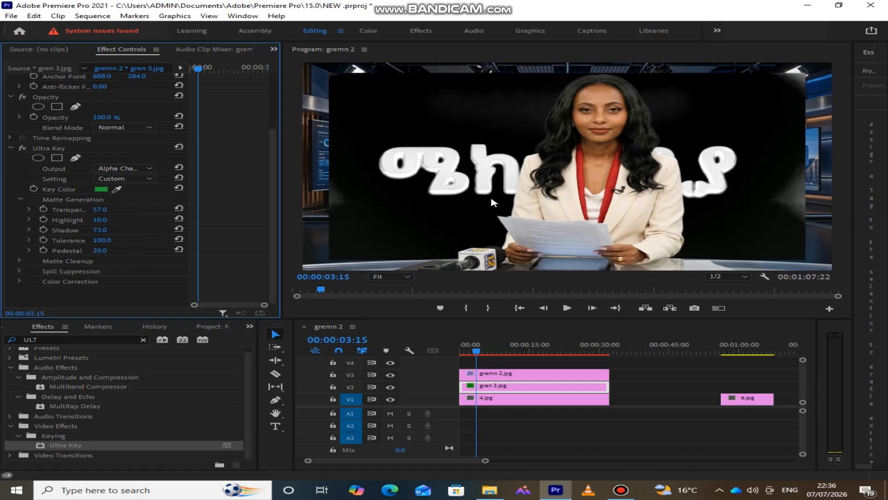
drag(100, 250, 114, 250)
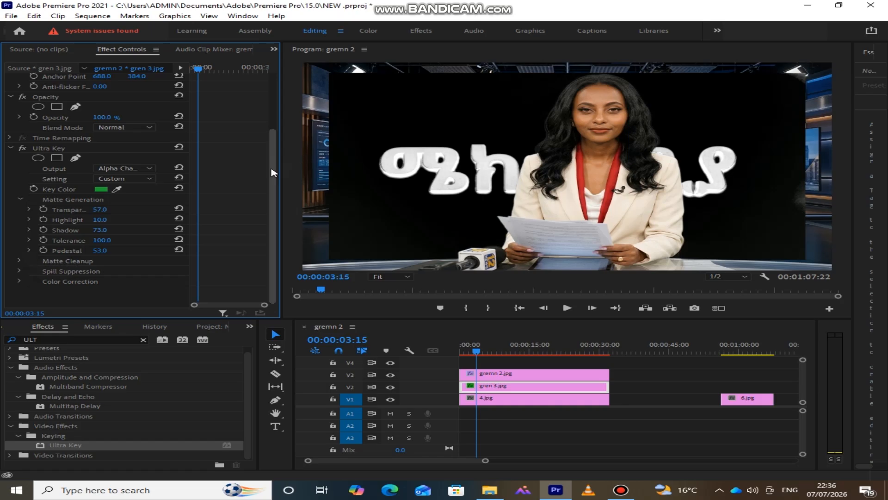
- Adjust the title key's Matte Cleanup to Choke 24, Soften 56 and Contrast 100
click(18, 261)
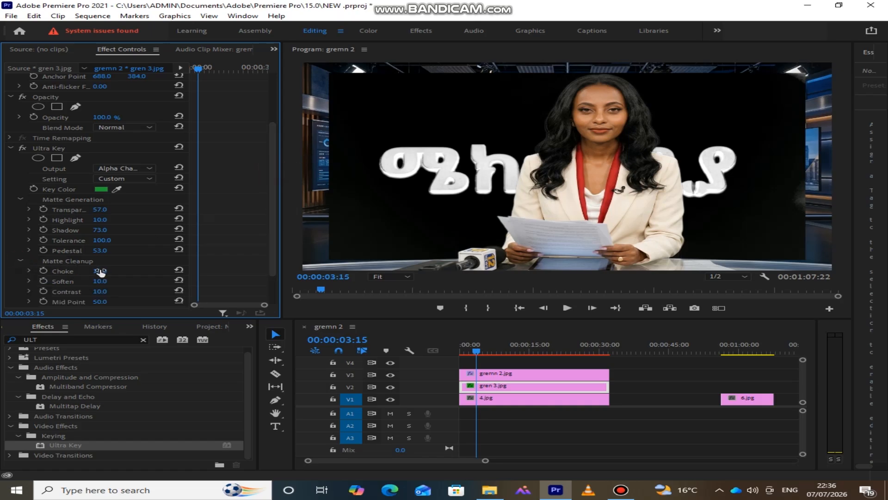
mouse_move(100, 271)
mouse_down()
mouse_move(142, 271)
mouse_move(107, 271)
mouse_up()
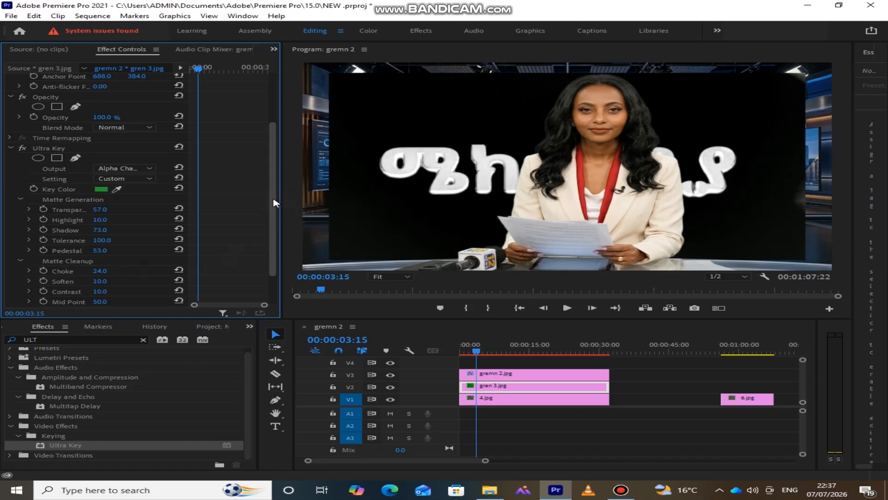
scroll(276, 267, down, 2)
mouse_move(103, 240)
mouse_down()
mouse_move(117, 240)
mouse_move(113, 250)
mouse_up()
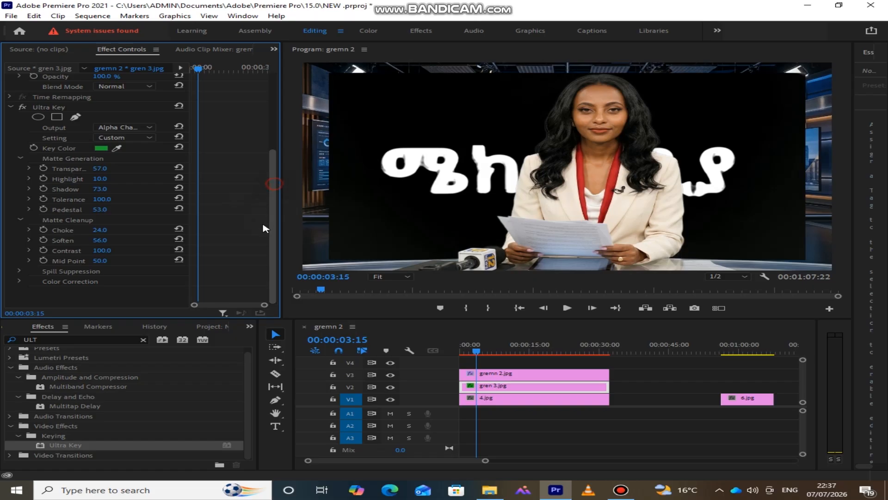
- Set Spill and Luma to 100 in the title key's Spill Suppression
click(19, 271)
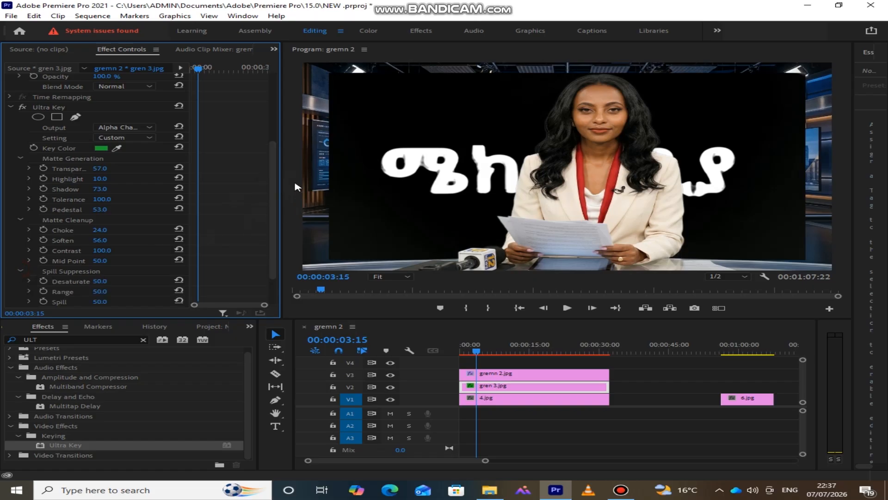
drag(273, 175, 264, 230)
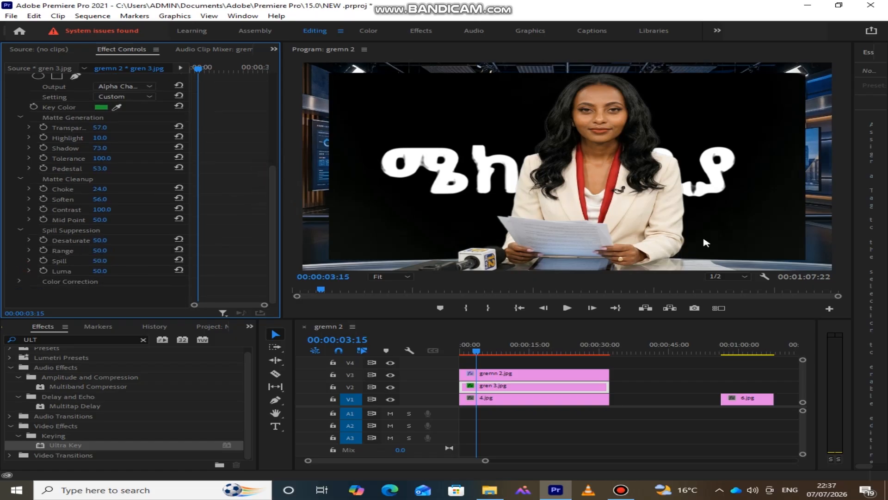
drag(99, 260, 119, 271)
click(108, 270)
- Set the Hue to 66 in the title key's Color Correction
click(20, 281)
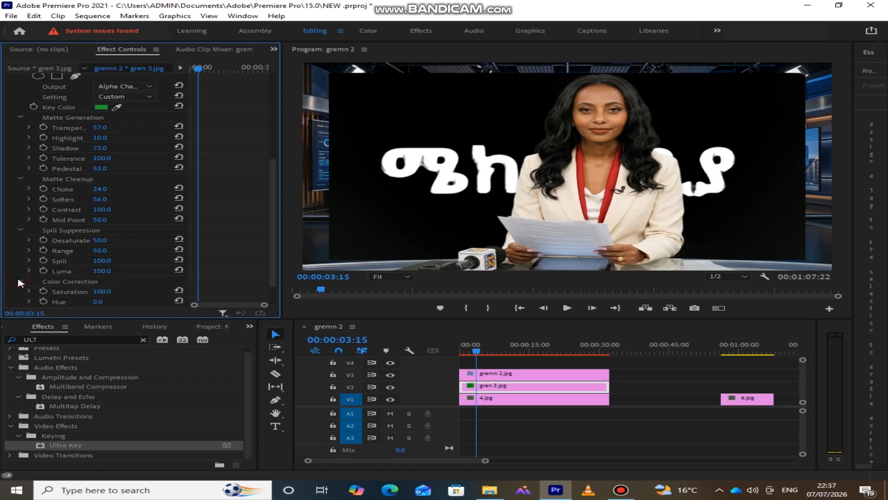
drag(273, 189, 264, 233)
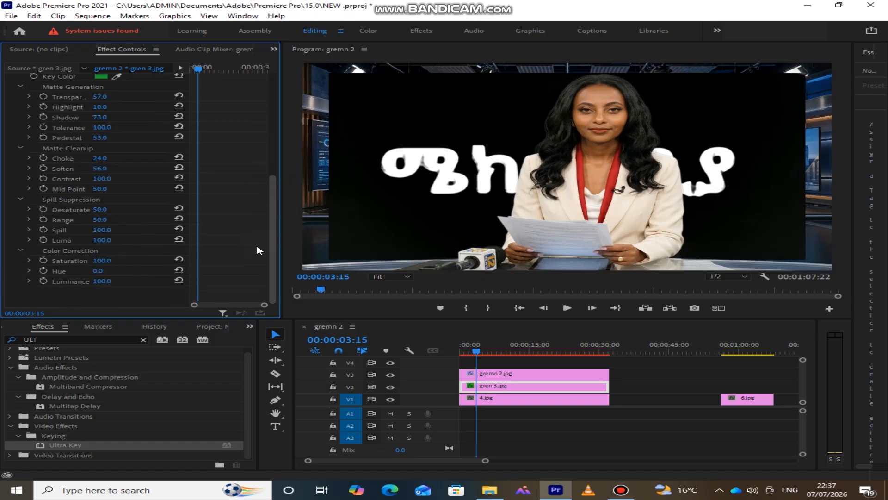
drag(99, 272, 117, 271)
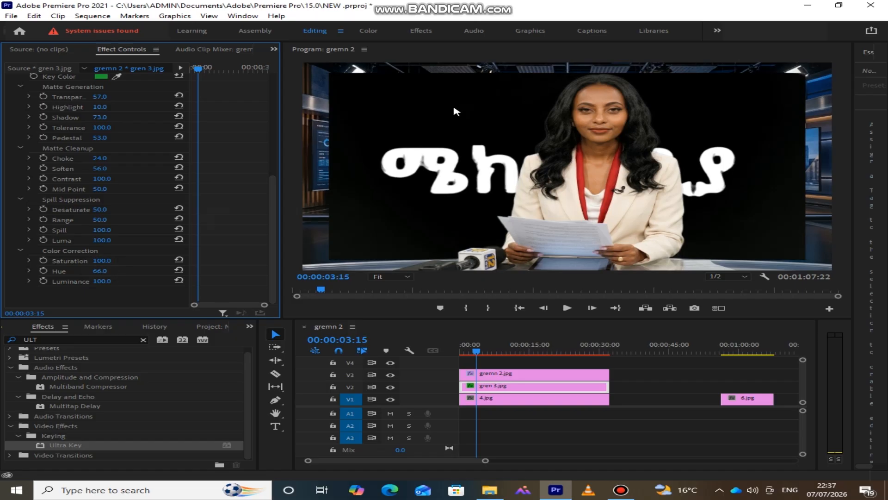
- Switch the Ultra Key output of the gren 3.jpg title clip back to Composite
drag(271, 276, 272, 178)
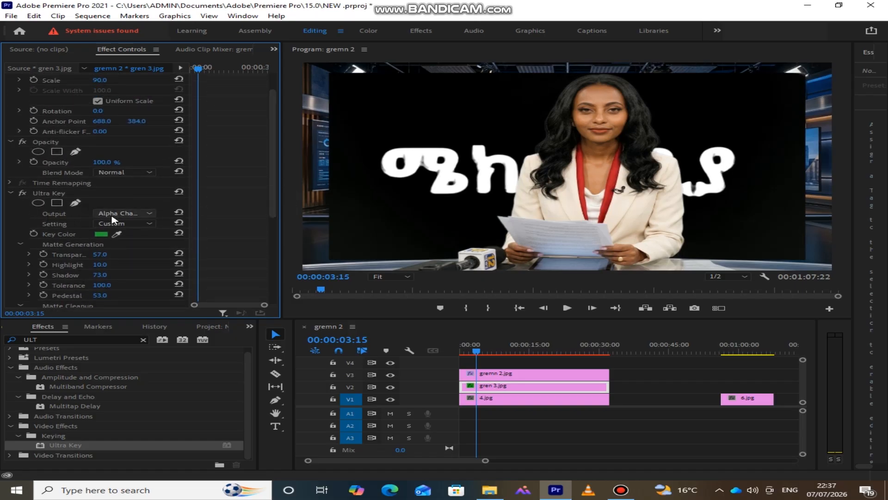
click(134, 215)
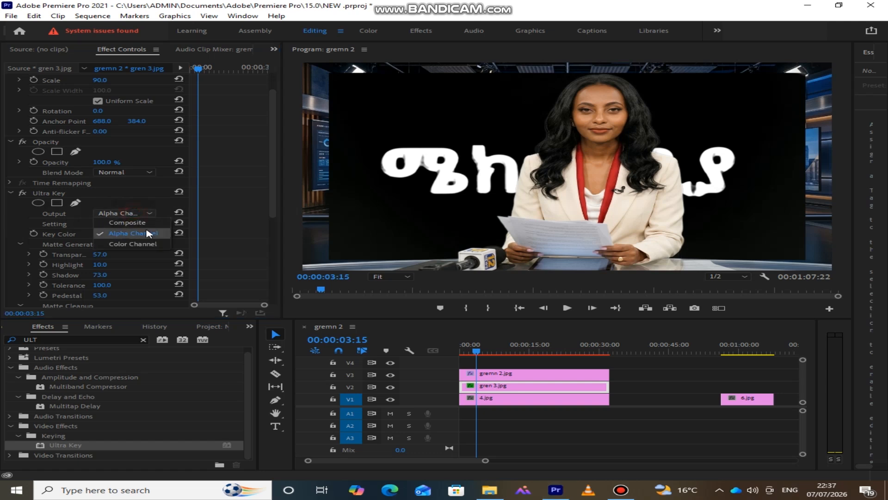
click(125, 223)
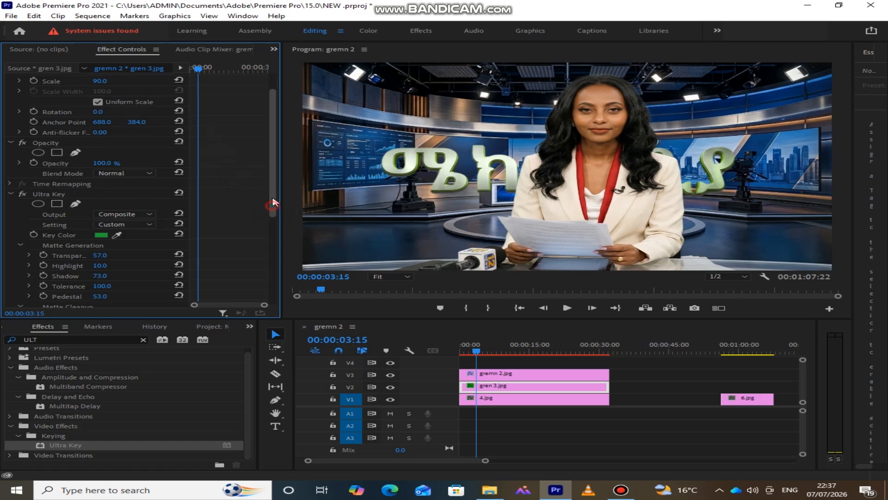
- Scale the gren 3.jpg title to 14 and set its horizontal position to 430 so it sits on the studio screen
scroll(273, 208, up, 2)
click(111, 108)
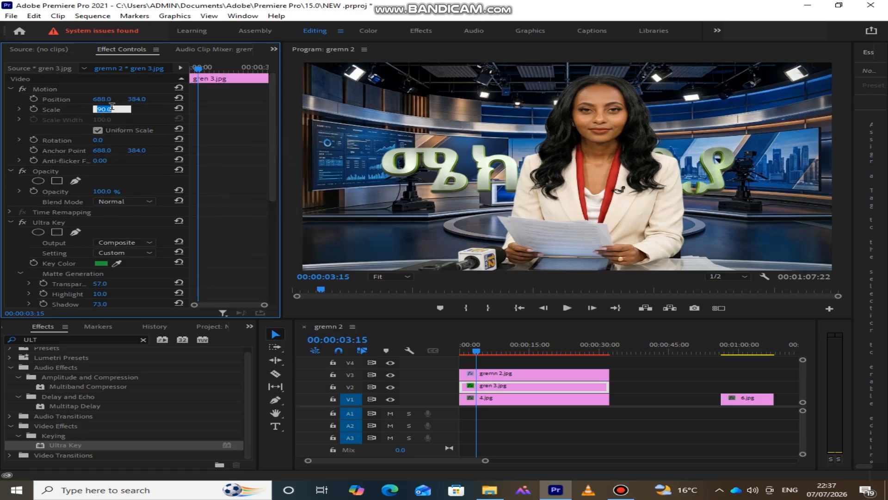
text(20)
key(Return)
drag(102, 99, 14, 99)
click(110, 109)
text(14)
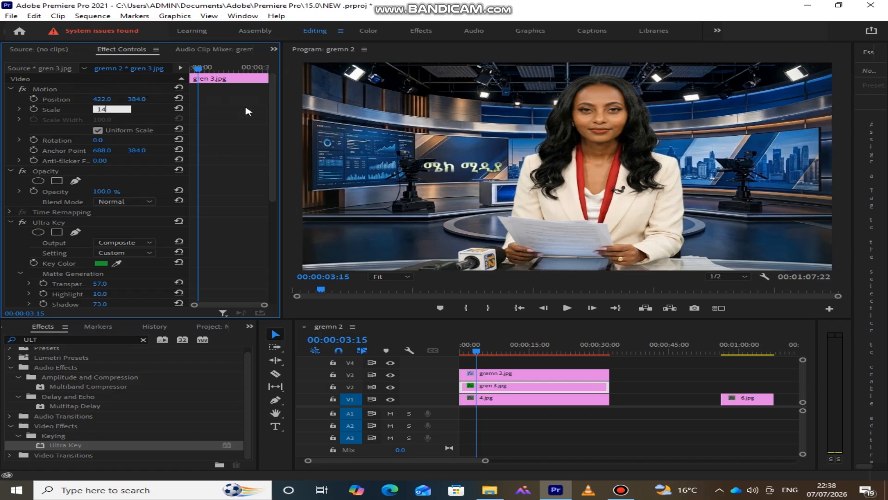
click(259, 165)
mouse_move(107, 99)
mouse_down()
mouse_move(90, 99)
mouse_move(114, 99)
mouse_up()
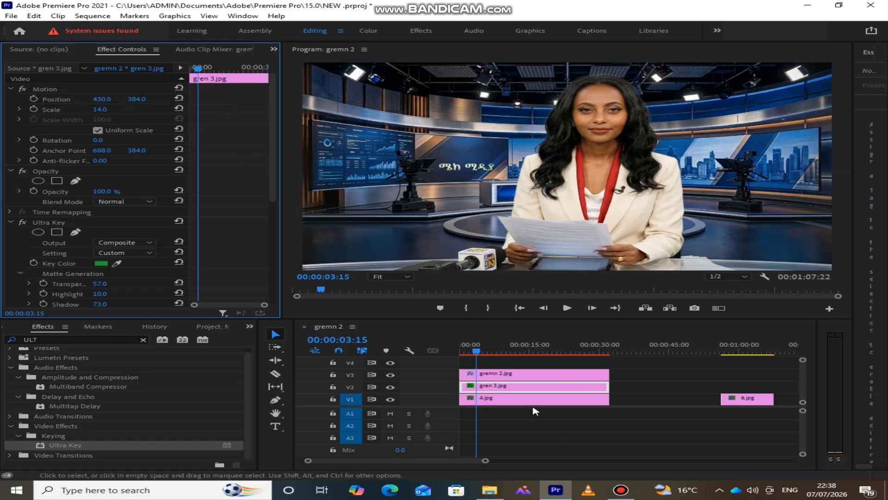
- Select gremn 2.jpg on V3 and inspect the composite in a maximized program monitor, restoring the layout when done
click(543, 373)
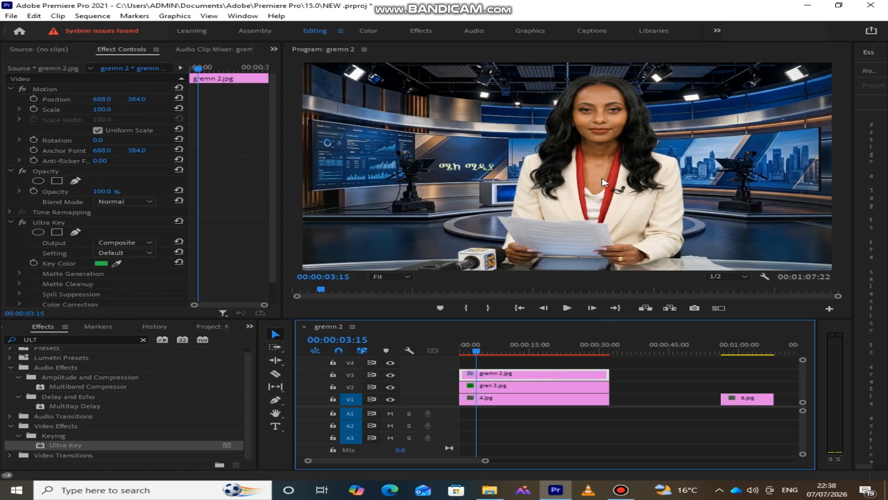
key(grave)
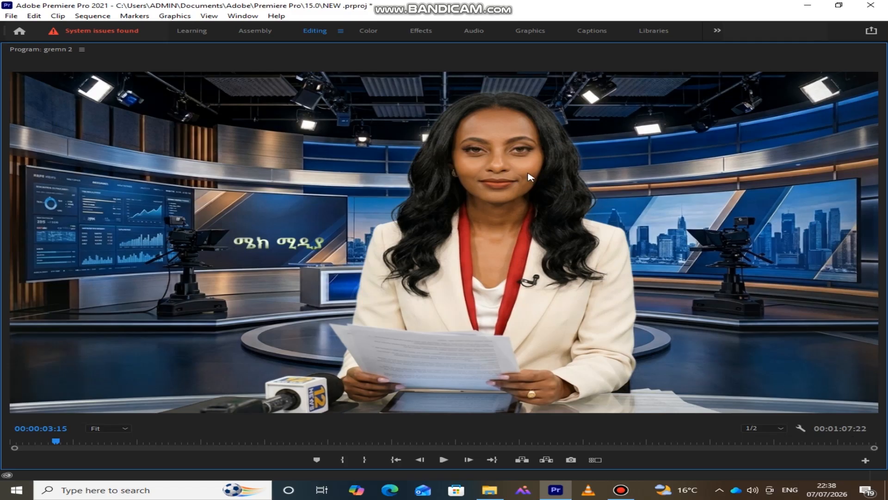
key(grave)
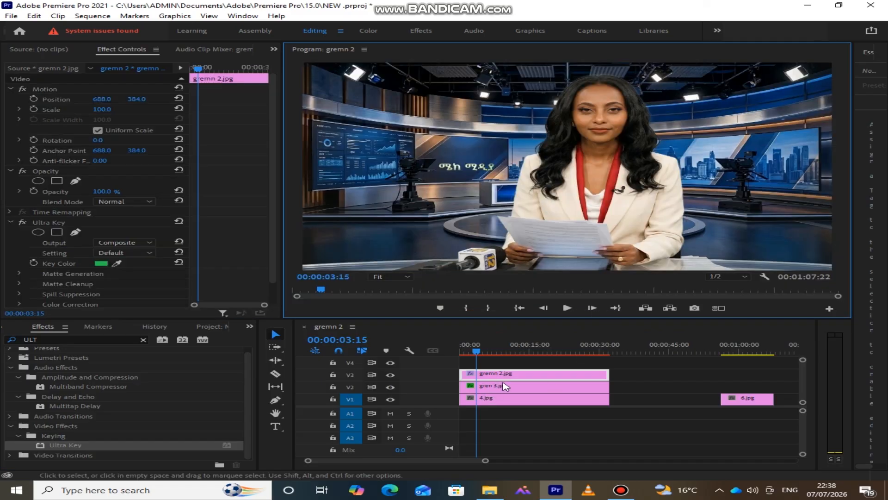
- Toggle the visibility of track V3 off and on to compare the scene with and without the presenter
click(507, 386)
click(521, 378)
click(390, 375)
click(390, 375)
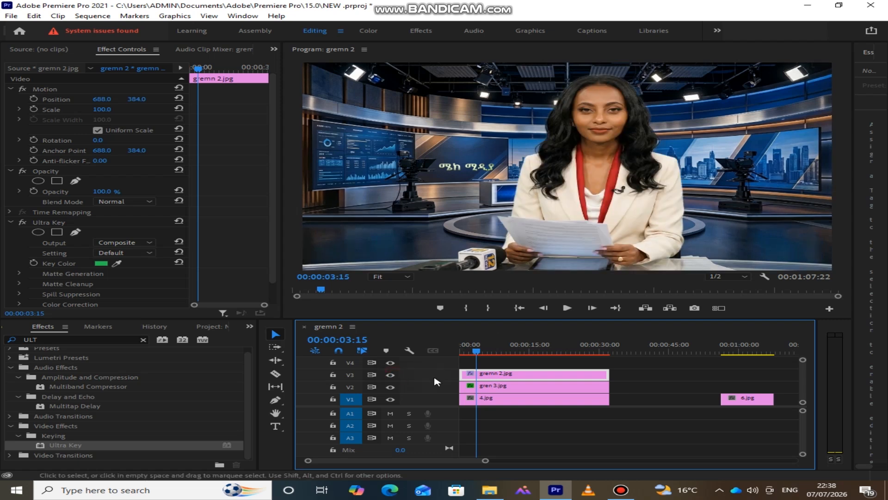
click(390, 374)
click(390, 375)
click(391, 374)
click(390, 375)
- Try scaling the gremn 2.jpg presenter clip to 89 and undo the change
mouse_move(102, 109)
mouse_down()
mouse_move(112, 109)
mouse_move(97, 109)
mouse_up()
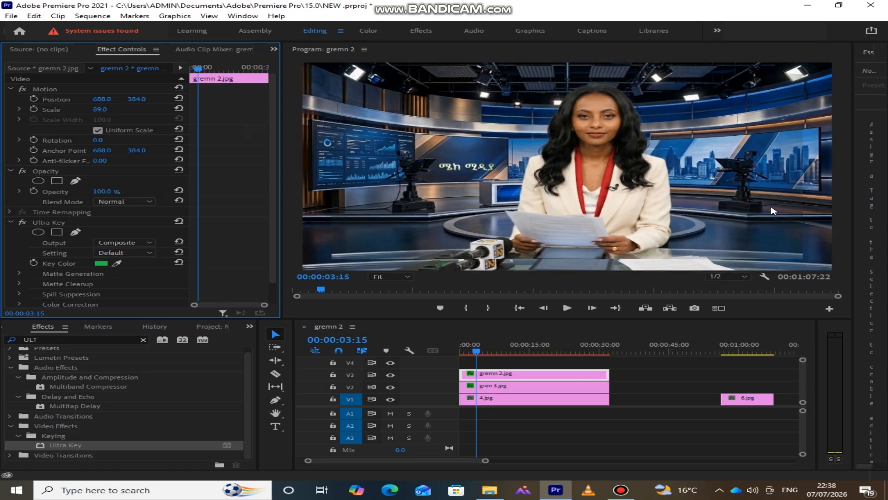
key(ctrl+z)
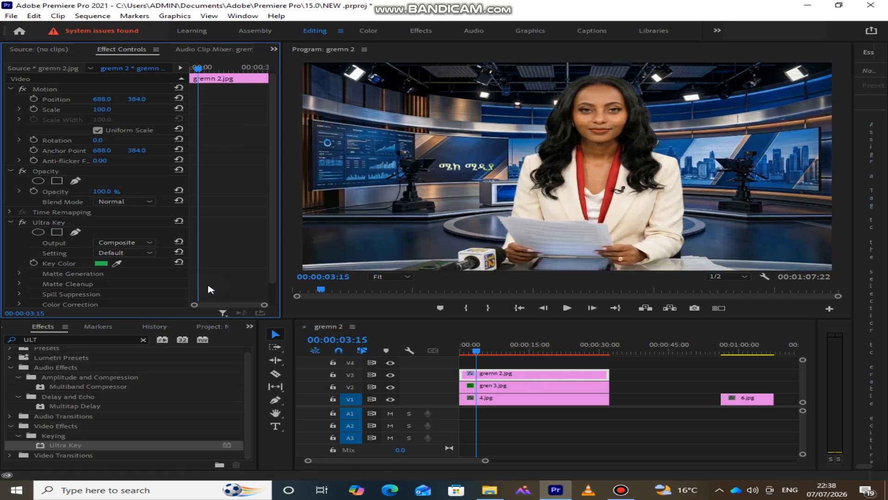
- Set the Ultra Key output of the gremn 2.jpg presenter clip to Alpha Channel
scroll(70, 162, down, 1)
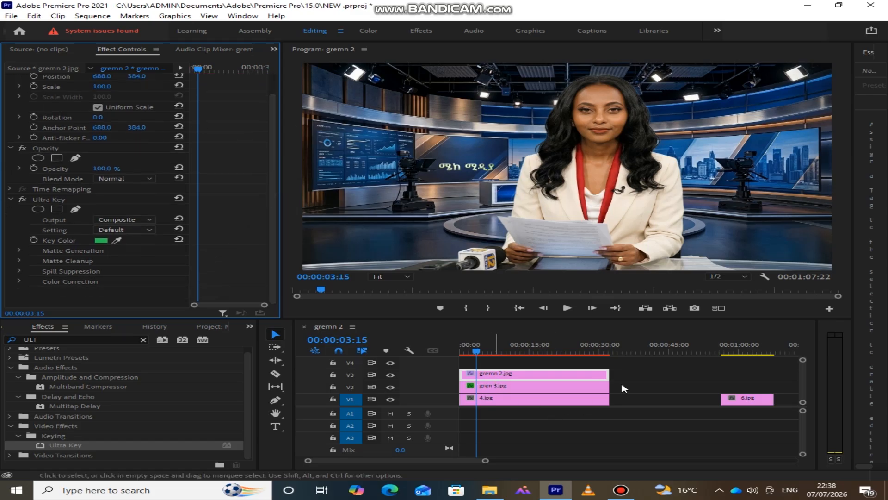
click(135, 221)
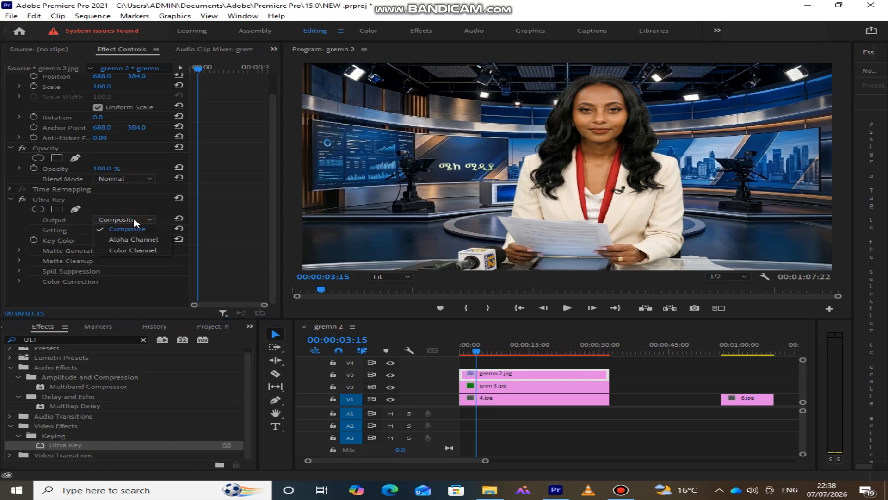
click(139, 239)
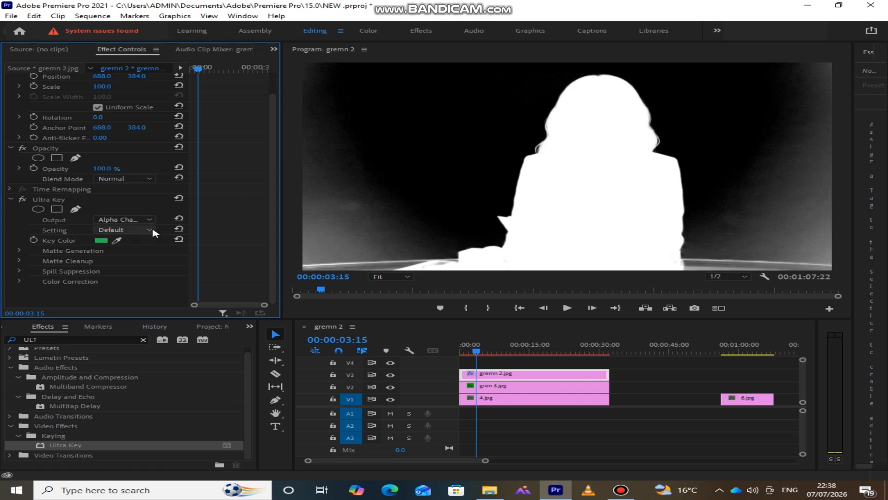
- Apply the Aggressive Ultra Key setting, and set matte generation Transparency to 50, Highlight 0, Shadow 48, Tolerance 100 and Pedestal 100
click(126, 233)
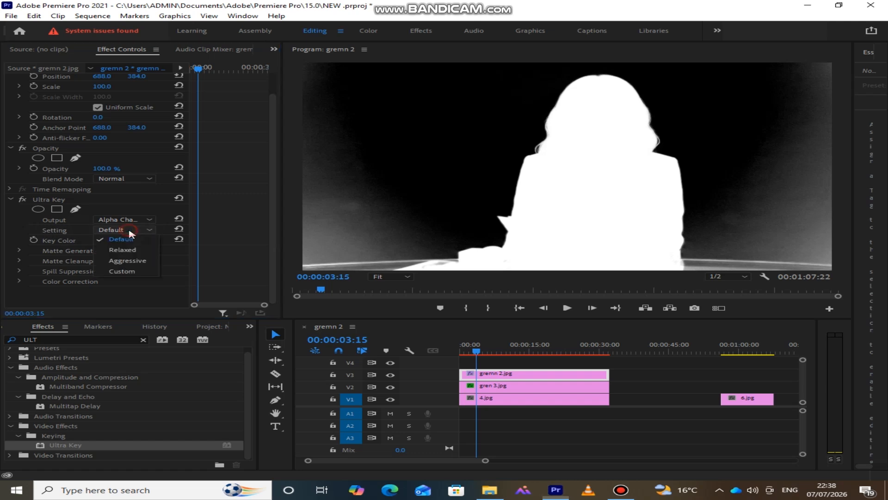
click(142, 265)
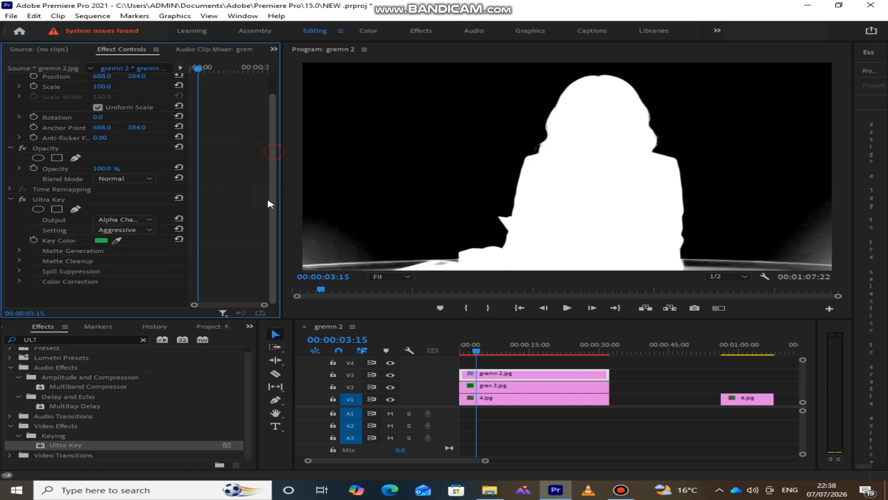
click(19, 250)
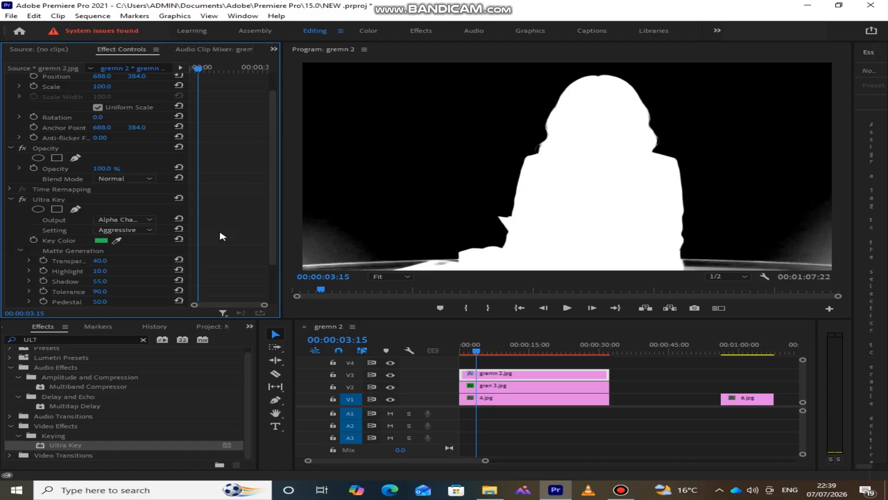
scroll(274, 187, down, 2)
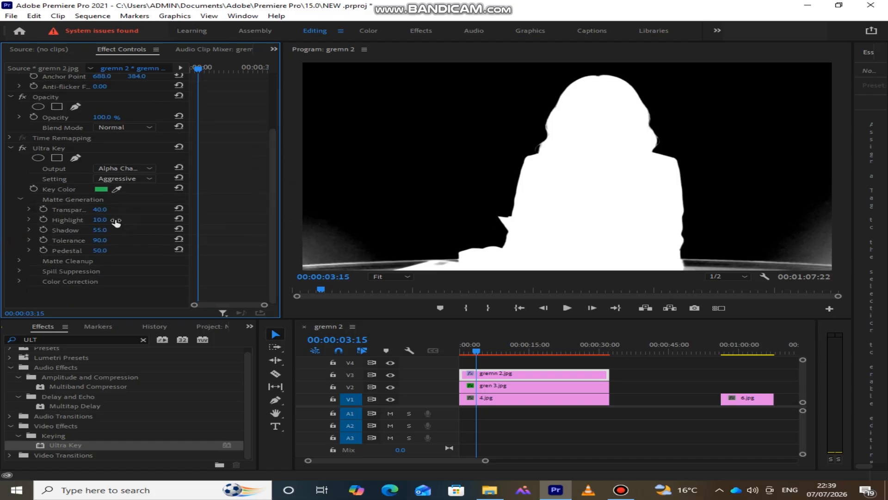
drag(100, 209, 107, 230)
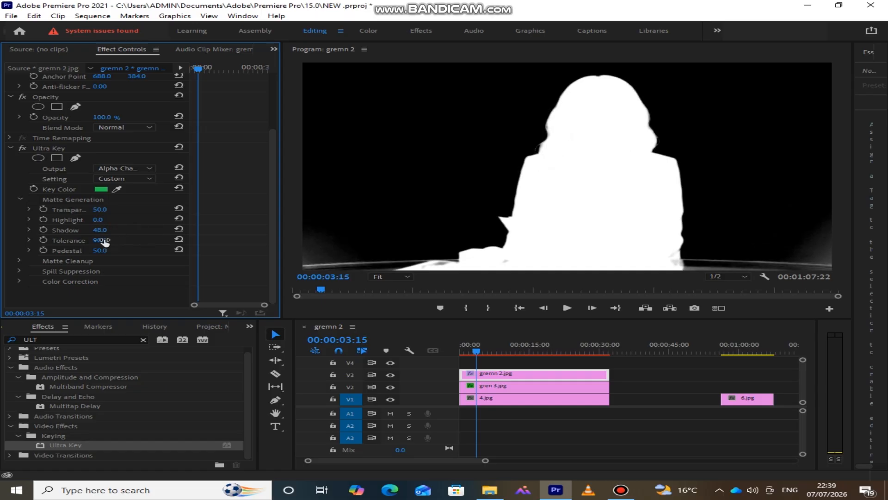
drag(100, 250, 111, 251)
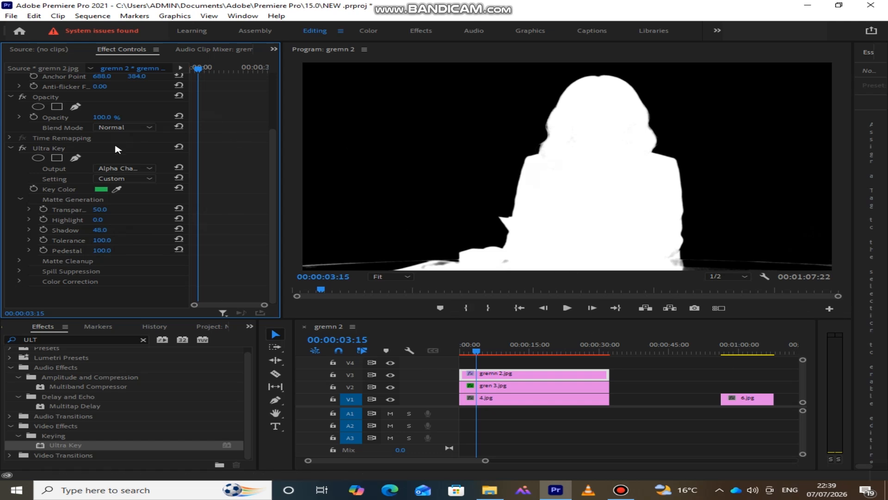
- Return the presenter clip's Ultra Key output to Composite and give the video tracks more room in the timeline
click(133, 171)
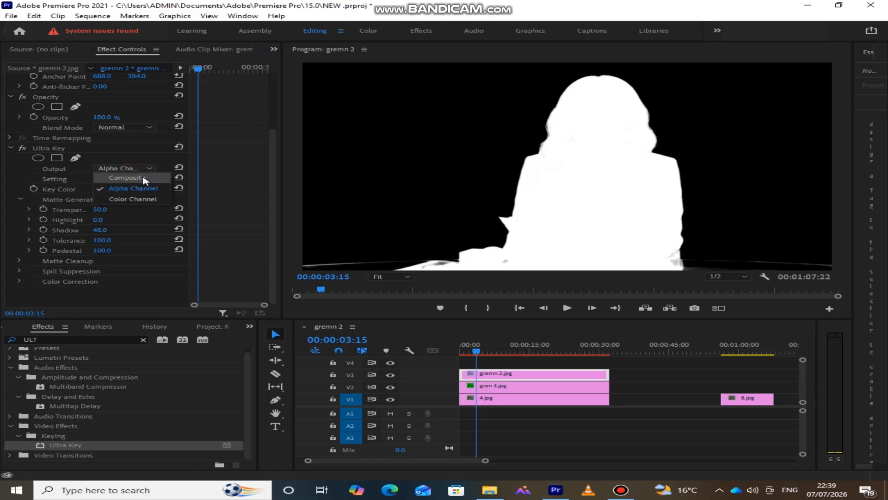
click(145, 181)
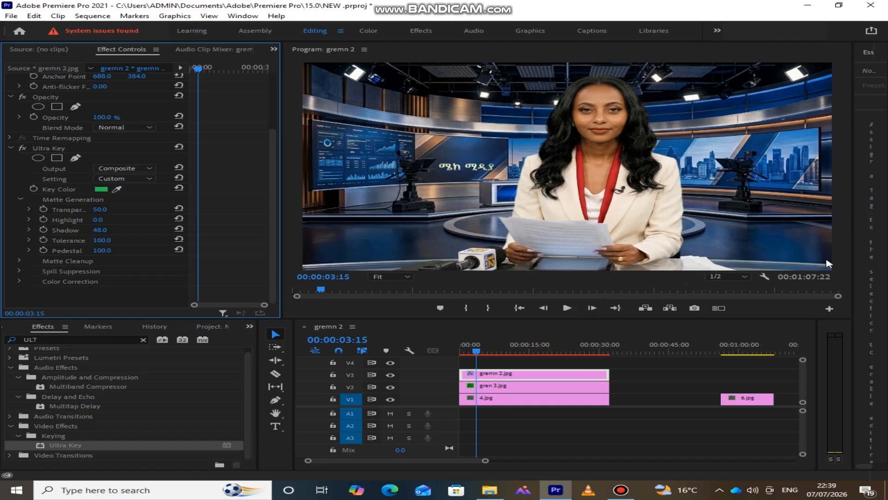
click(453, 410)
drag(452, 410, 453, 451)
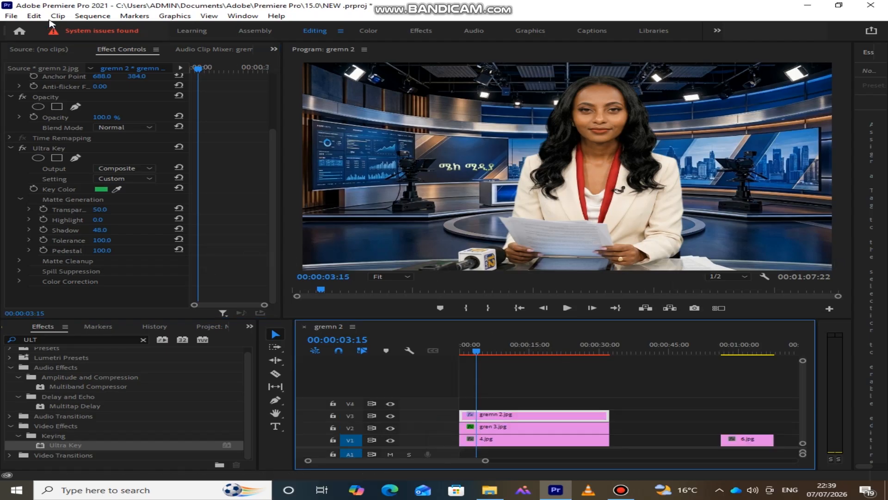
- Create a legacy title at 1376 × 768 and 25 fps, and enlarge the drawing canvas in the title editor
click(10, 17)
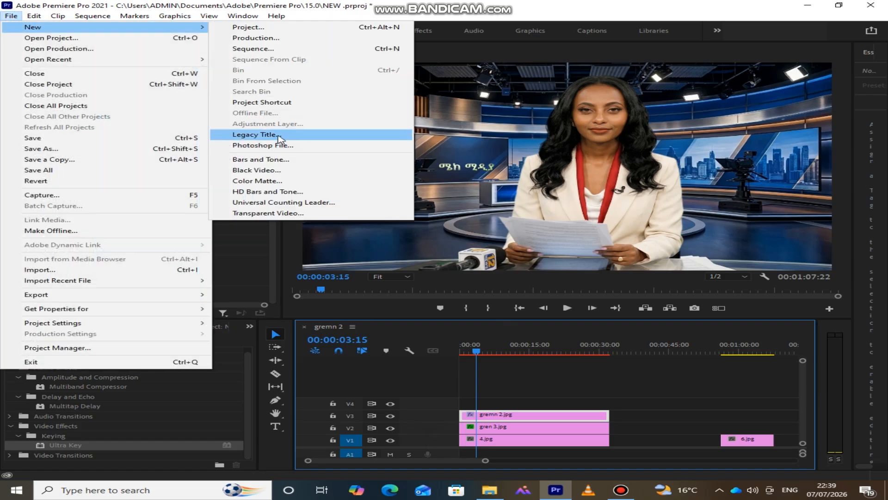
click(280, 135)
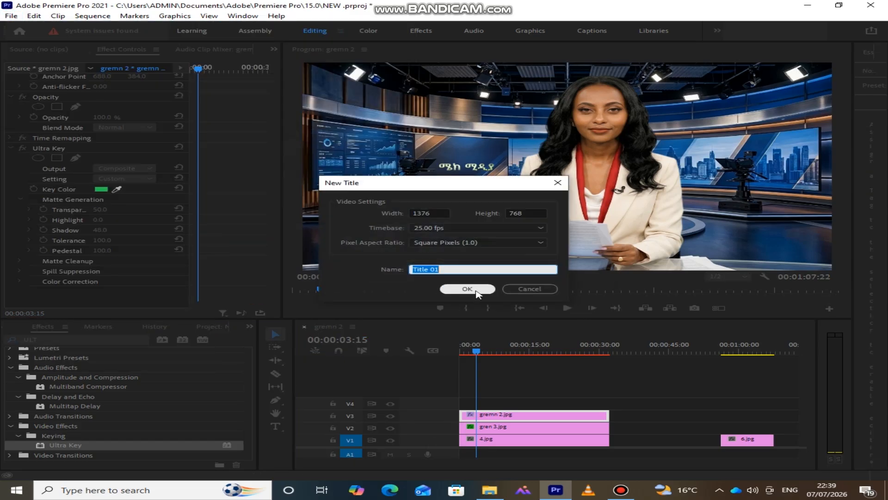
click(476, 290)
click(585, 285)
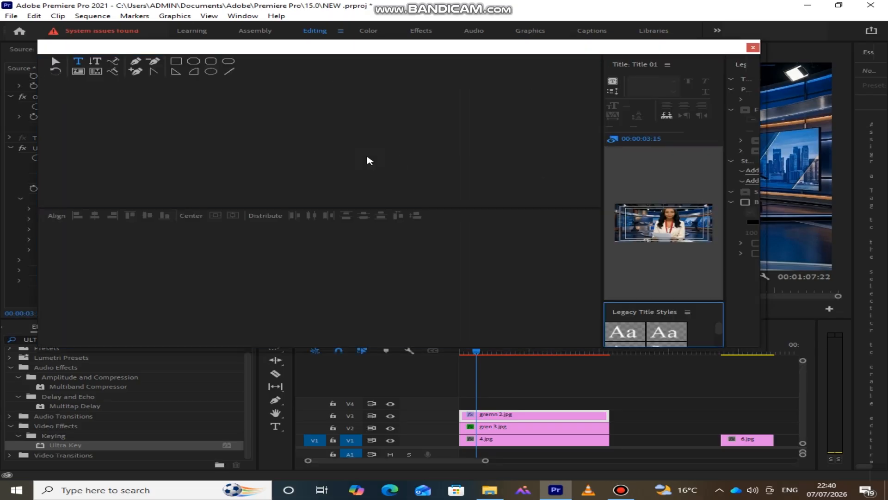
drag(602, 225, 250, 230)
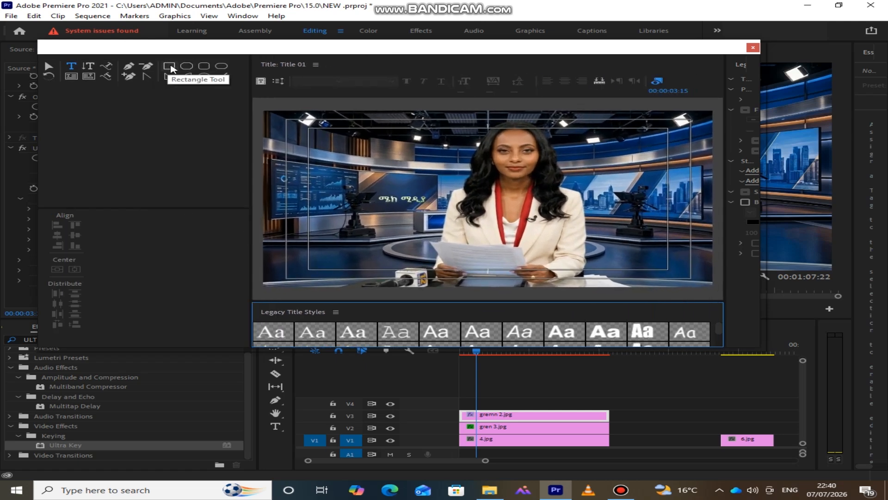
- Draw a white bar about 58 px high across the lower part of the frame and close the title editor
click(171, 68)
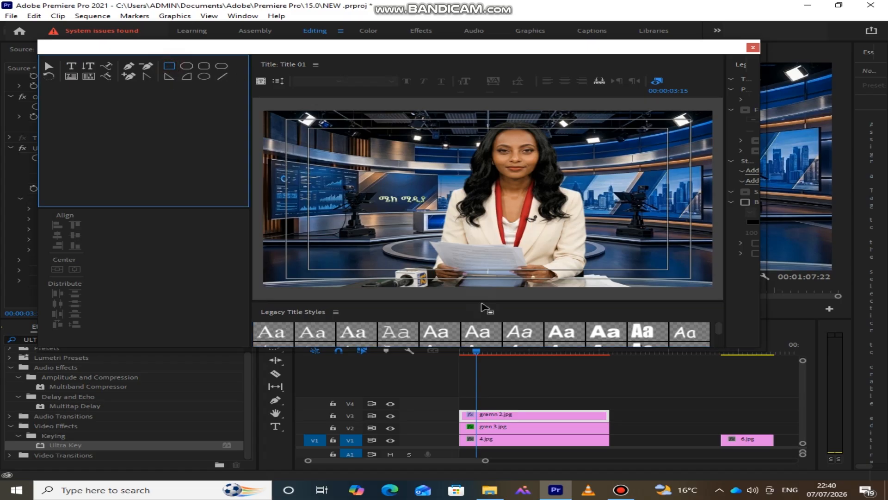
drag(305, 263, 688, 278)
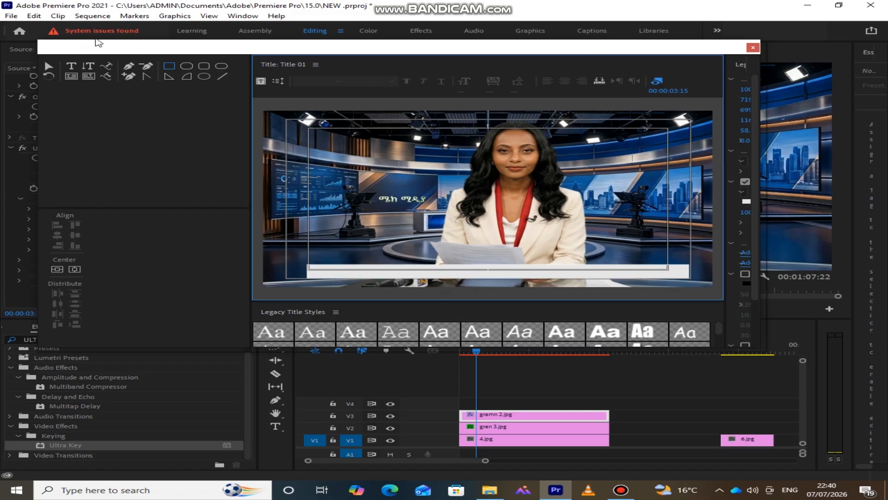
click(51, 68)
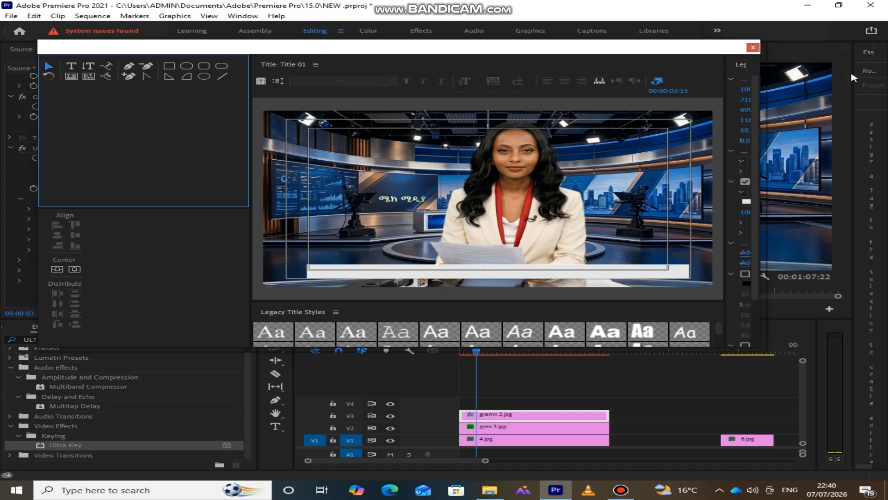
click(753, 48)
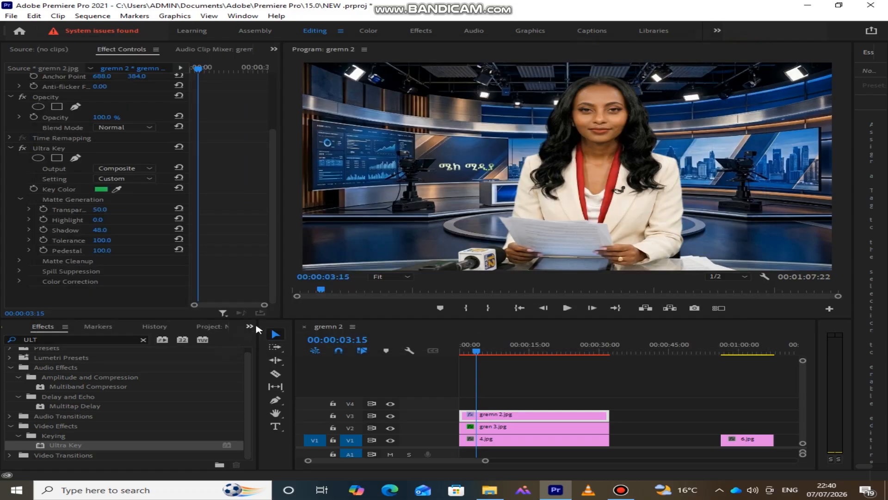
- Place Title 01 on V4 for the full length of the presenter clip, with scale 111 and position 696, 368
click(250, 326)
click(278, 341)
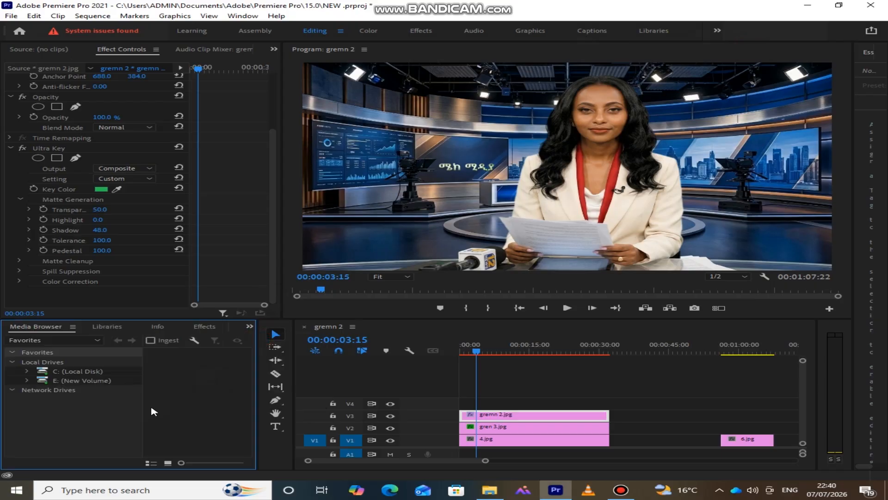
click(249, 326)
click(291, 405)
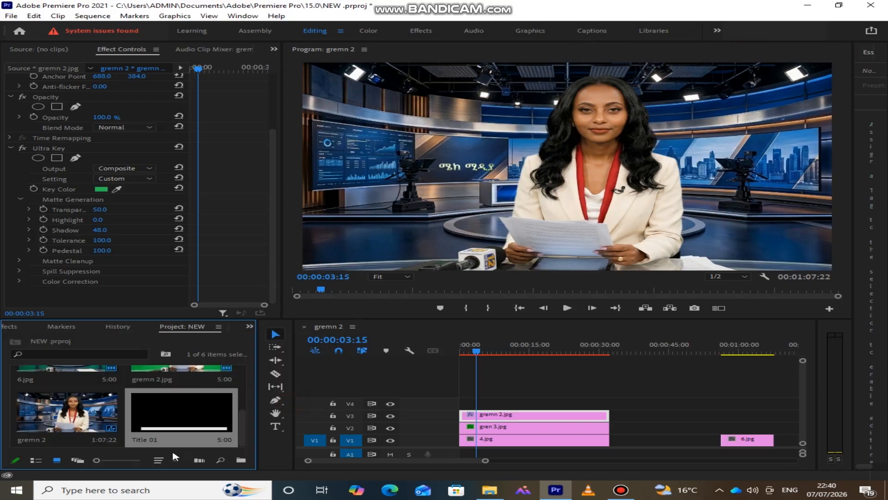
drag(173, 431, 609, 404)
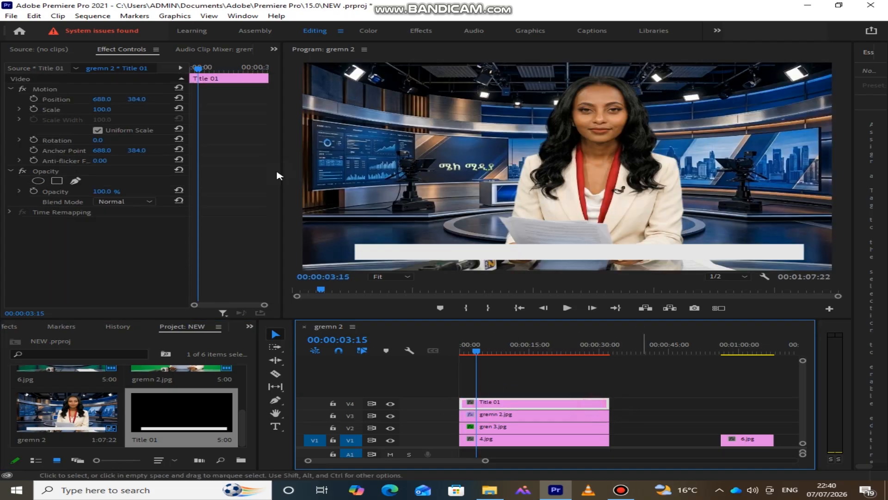
drag(111, 103, 69, 99)
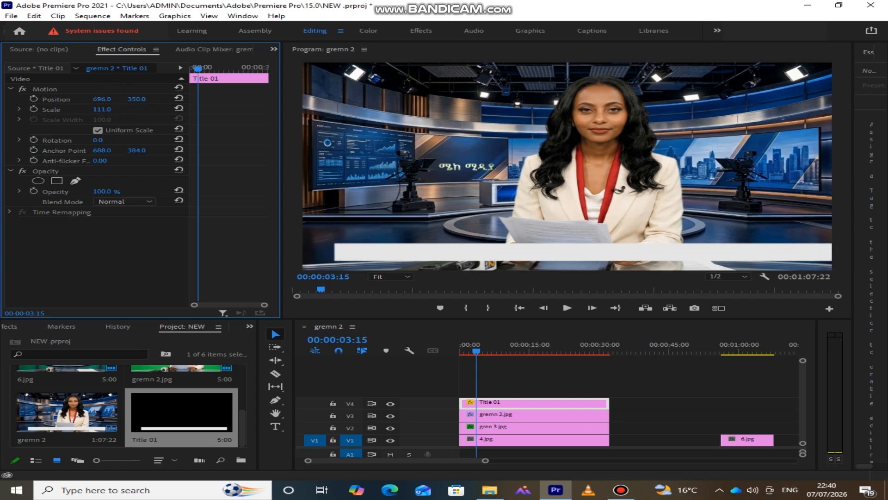
drag(141, 100, 149, 101)
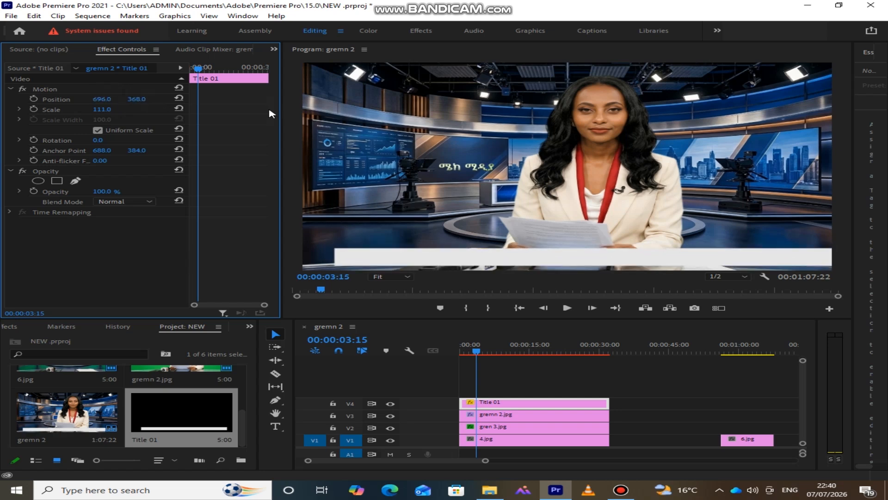
- Create a second legacy title with the default 1376 × 768, 25 fps settings
click(11, 16)
mouse_move(30, 29)
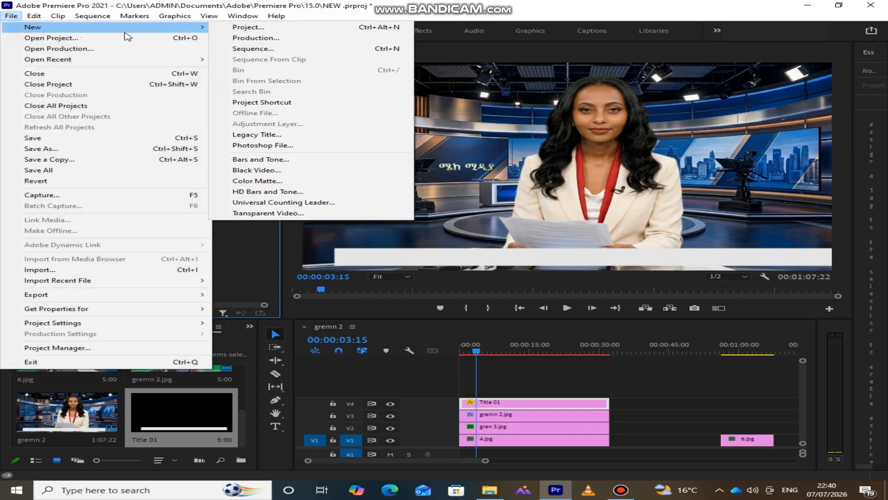
click(278, 135)
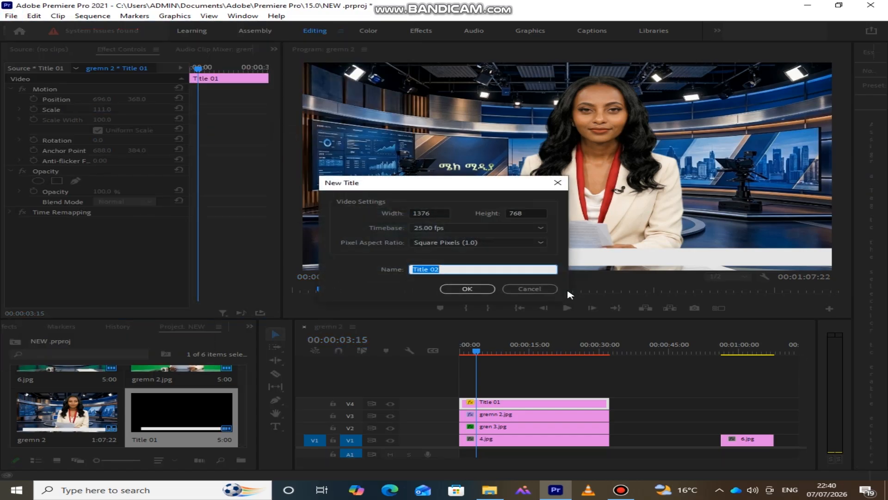
click(465, 288)
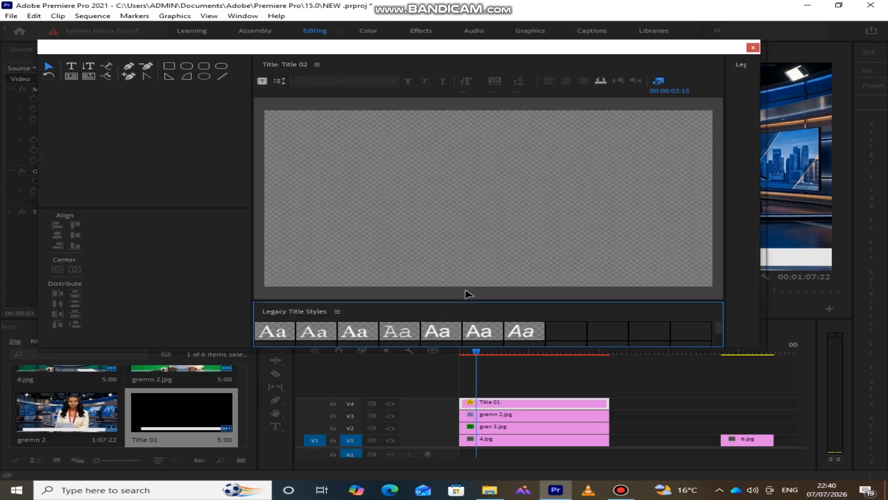
- Draw a white rectangle about 135 by 112 px, move it just above the bar's left end, and close the title editor
click(169, 67)
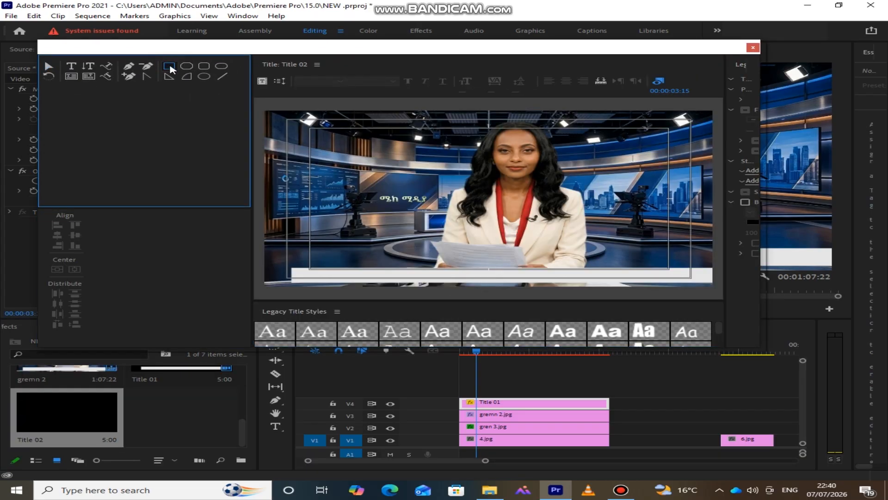
drag(287, 237, 330, 267)
click(49, 66)
drag(319, 262, 329, 241)
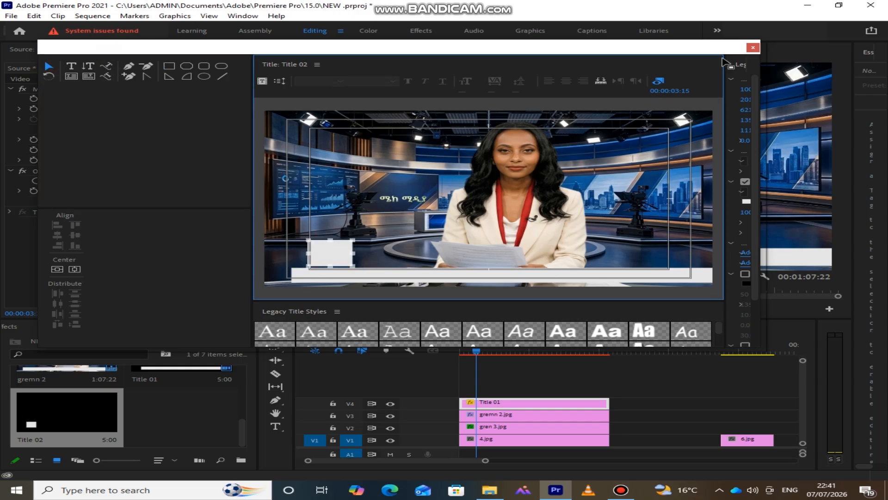
click(753, 48)
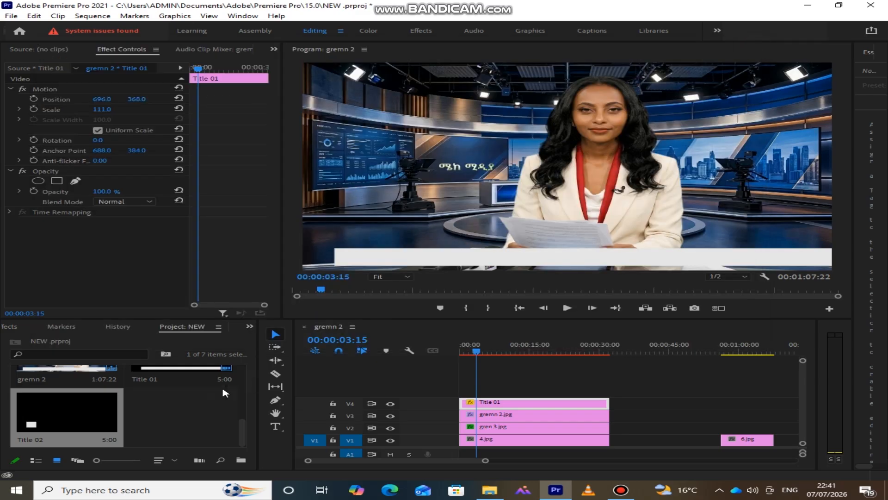
- Place Title 02 on V5 for the full length of the clips below and set its position to 636, 447
click(56, 432)
mouse_move(73, 426)
mouse_down()
mouse_move(53, 421)
mouse_move(393, 361)
mouse_move(514, 388)
mouse_move(462, 388)
mouse_move(606, 405)
mouse_up()
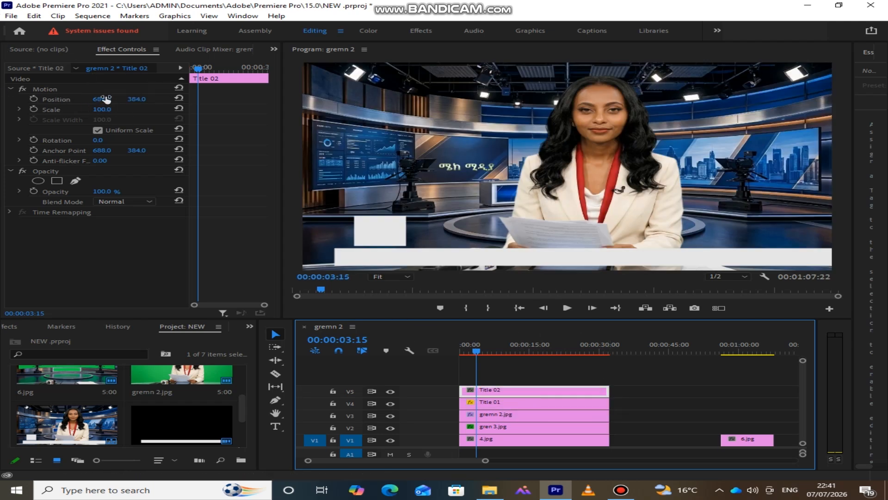
drag(110, 100, 166, 99)
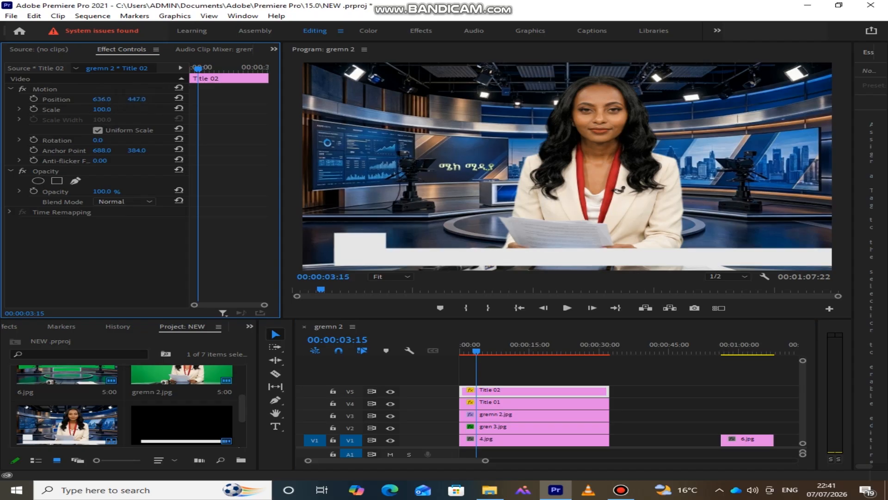
- Reopen Title 02 for editing, change the rectangle's solid fill color to bright red, and close the title editor
double_click(507, 391)
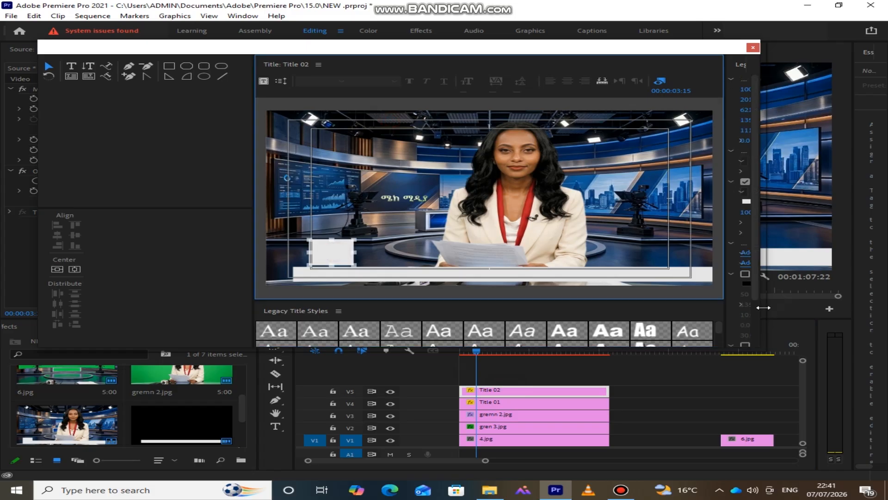
scroll(744, 203, down, 3)
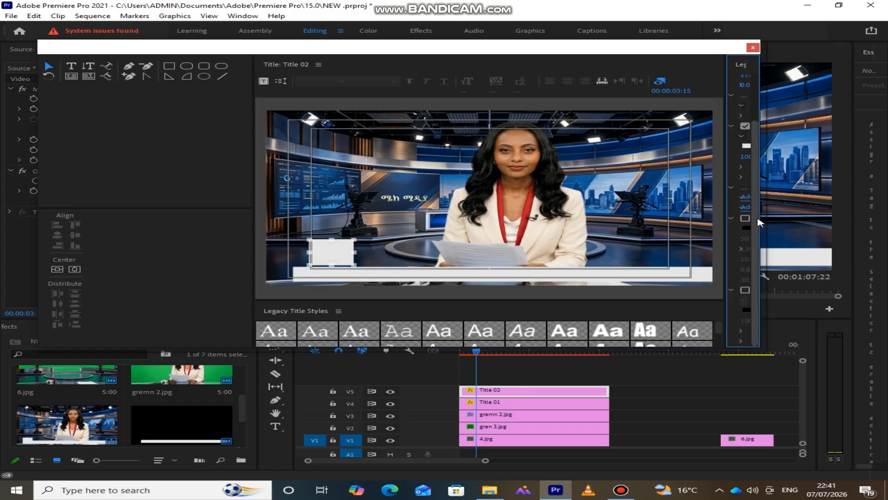
click(746, 146)
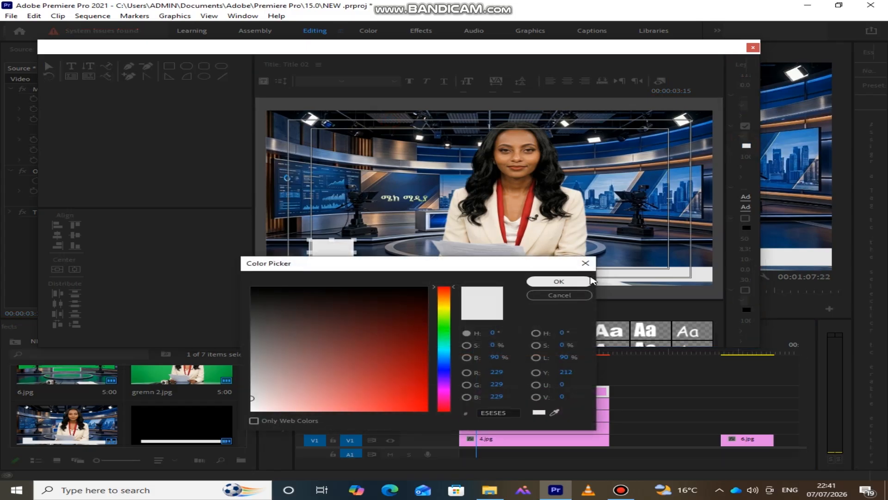
click(589, 262)
drag(726, 208, 572, 209)
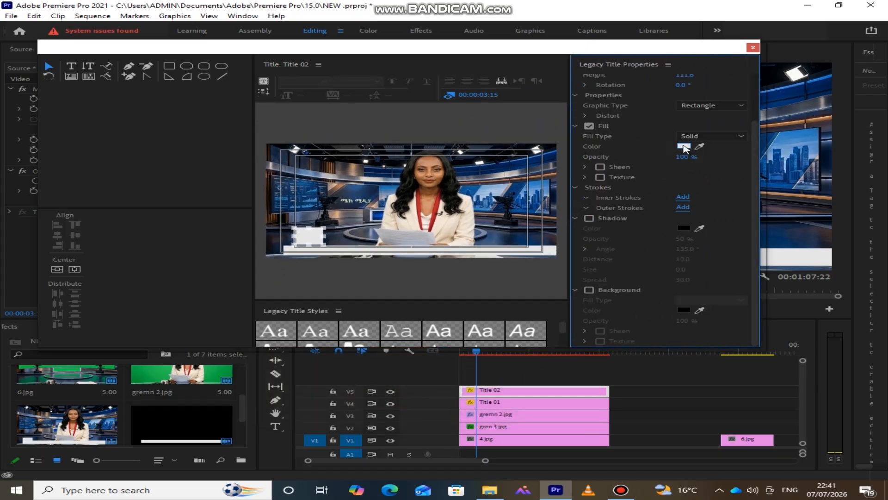
click(686, 146)
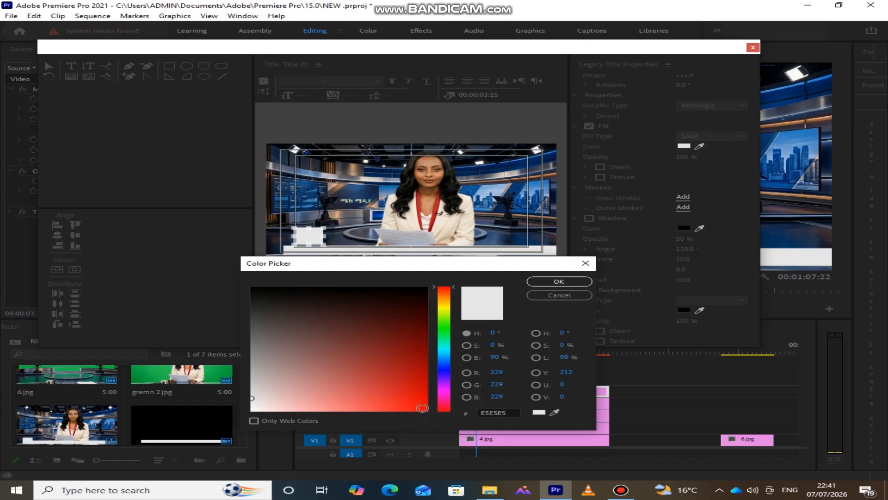
click(423, 407)
click(559, 281)
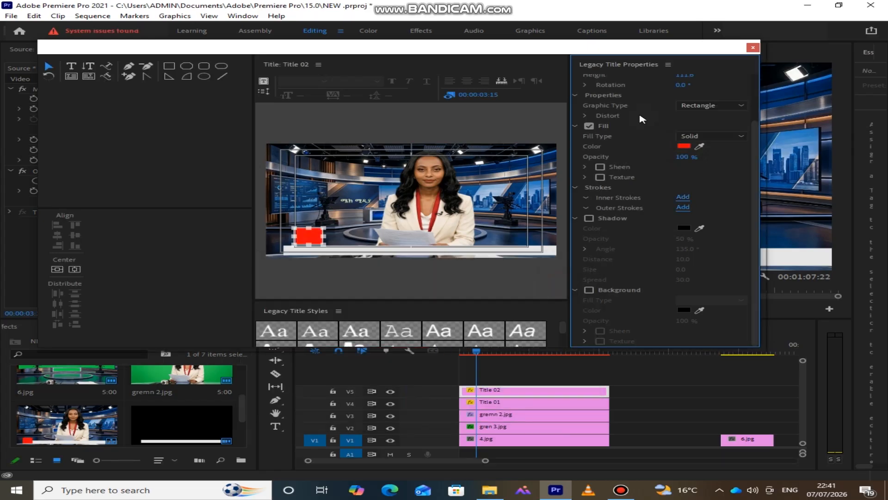
click(753, 48)
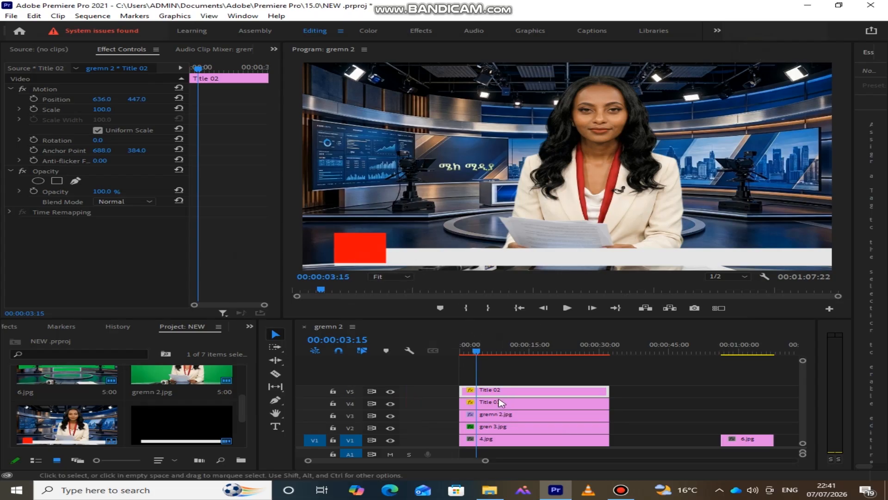
- Set Title 02's scale to 67 and its position to 440, 559 so the red box sits on the white bar's left end
drag(137, 104, 143, 104)
click(111, 108)
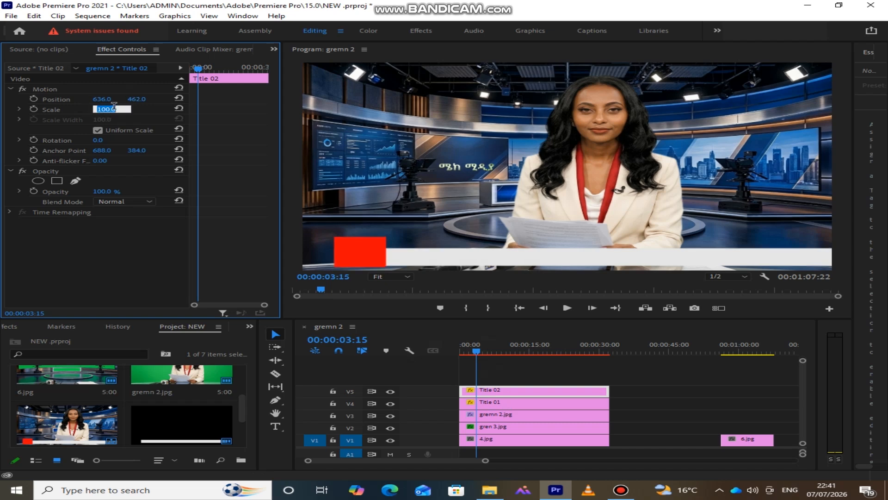
text(50)
key(Return)
drag(137, 100, 229, 100)
drag(110, 100, 0, 100)
mouse_move(137, 100)
mouse_down()
mouse_move(111, 108)
mouse_move(118, 110)
mouse_move(107, 101)
mouse_move(139, 99)
mouse_up()
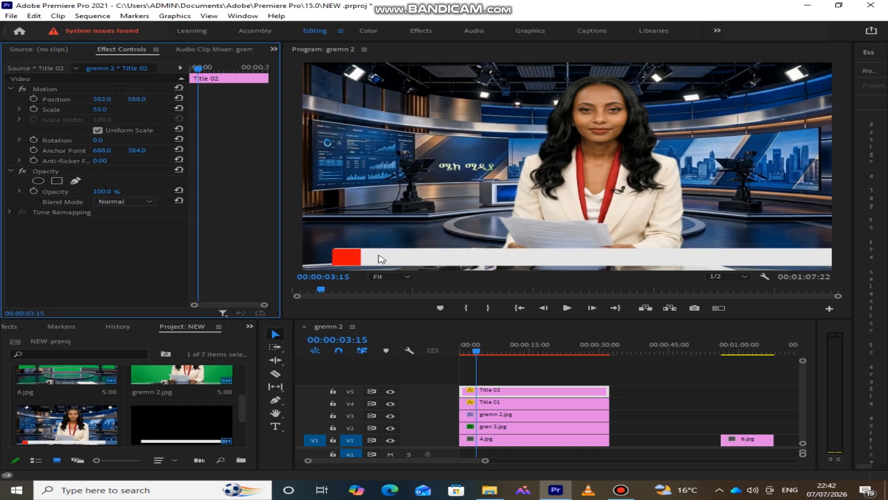
mouse_move(130, 110)
mouse_down()
mouse_move(115, 108)
mouse_move(135, 99)
mouse_move(113, 100)
mouse_move(141, 99)
mouse_up()
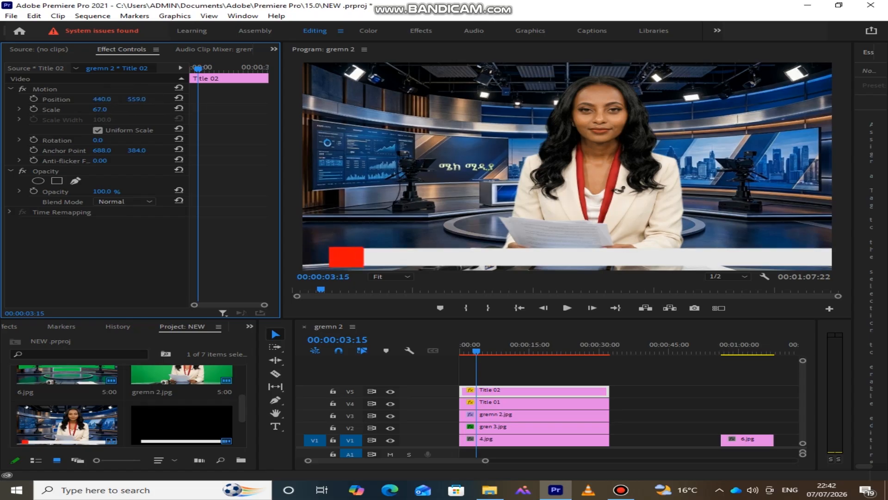
- Create a third legacy title with the default 1376 × 768, 25 fps settings
click(11, 16)
mouse_move(28, 27)
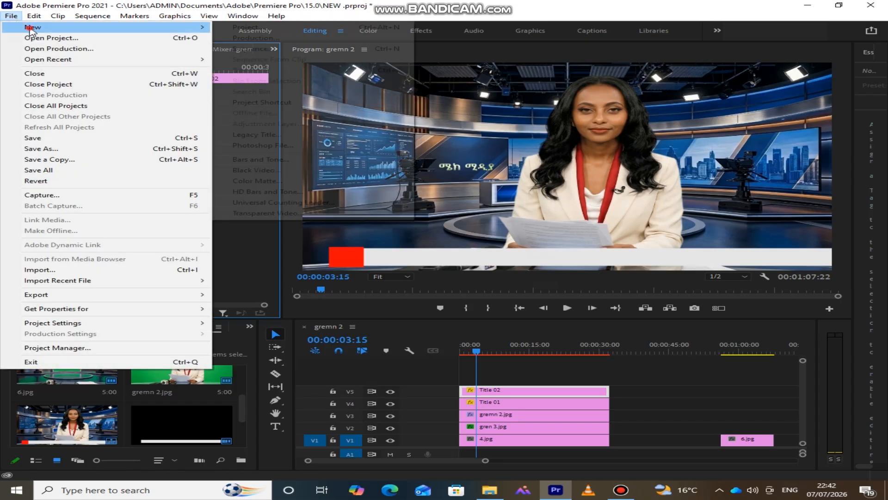
click(289, 135)
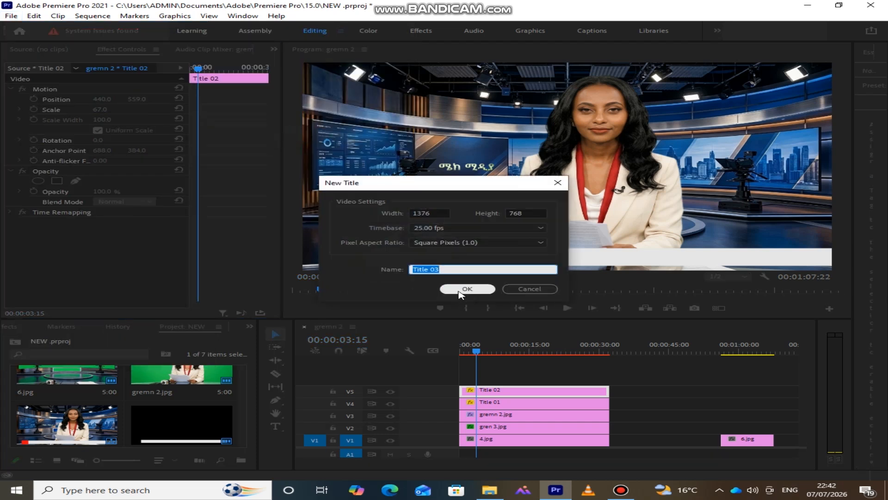
click(461, 292)
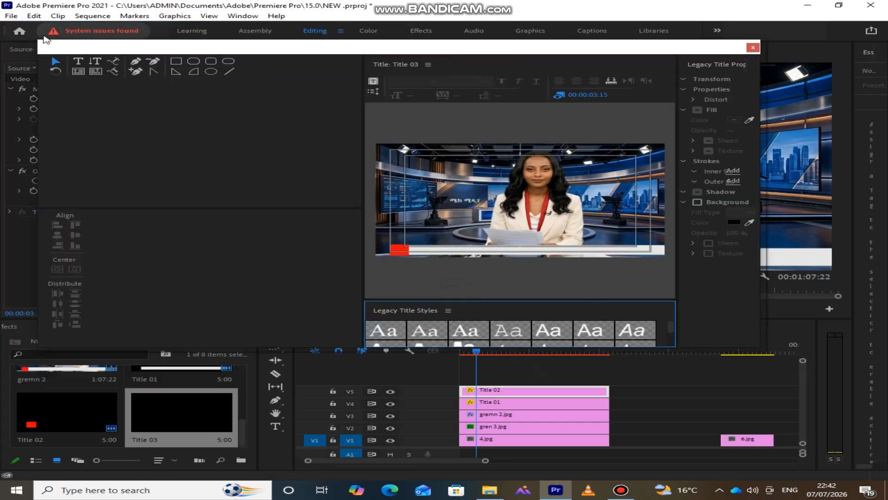
- Draw a white rectangle about 222 by 172 px, move it just above the red box, and close the title editor
click(175, 61)
drag(393, 217, 436, 240)
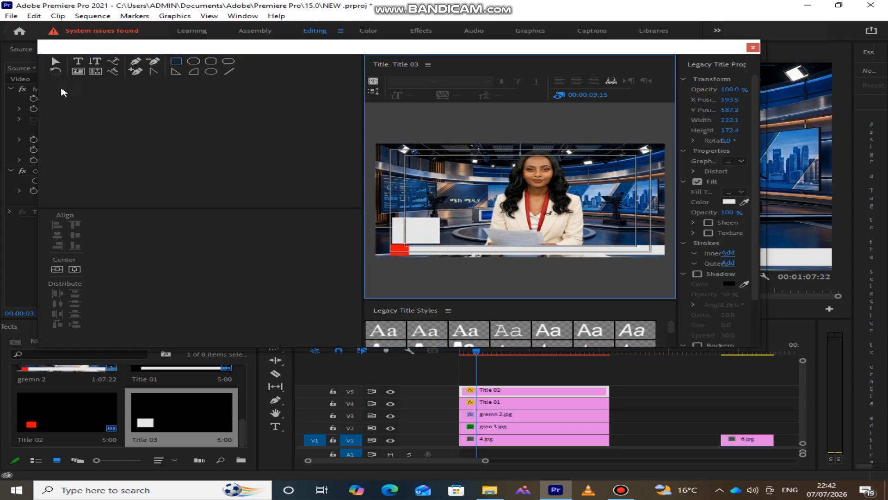
click(54, 62)
drag(418, 235, 411, 237)
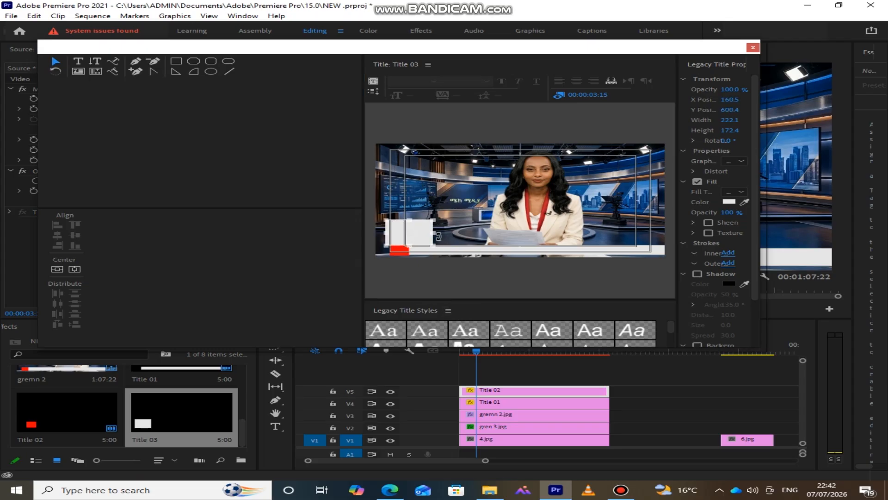
click(414, 228)
click(751, 48)
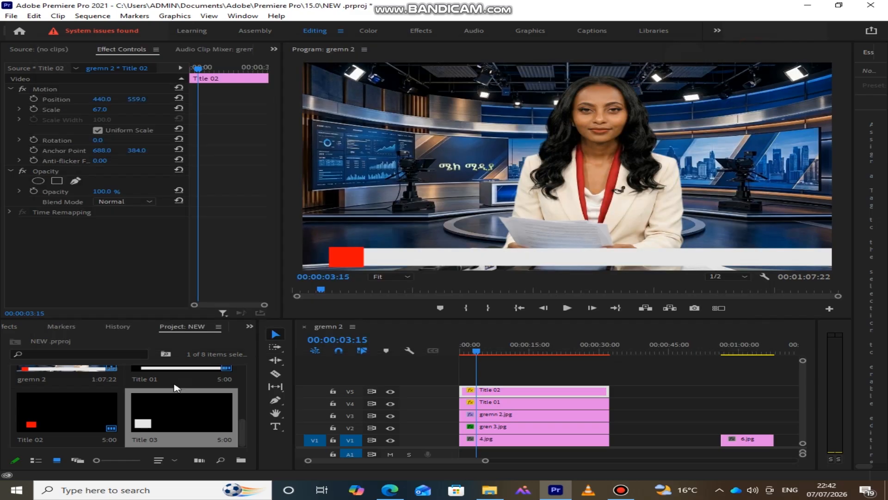
- Place Title 03 on V6 at the sequence start and lengthen it to nearly the end of the clips below
drag(169, 427, 467, 378)
click(368, 229)
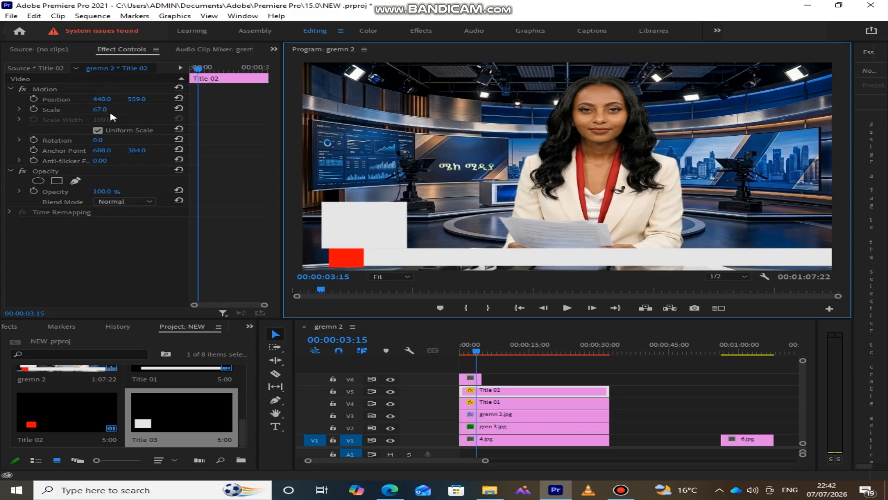
drag(529, 379, 597, 378)
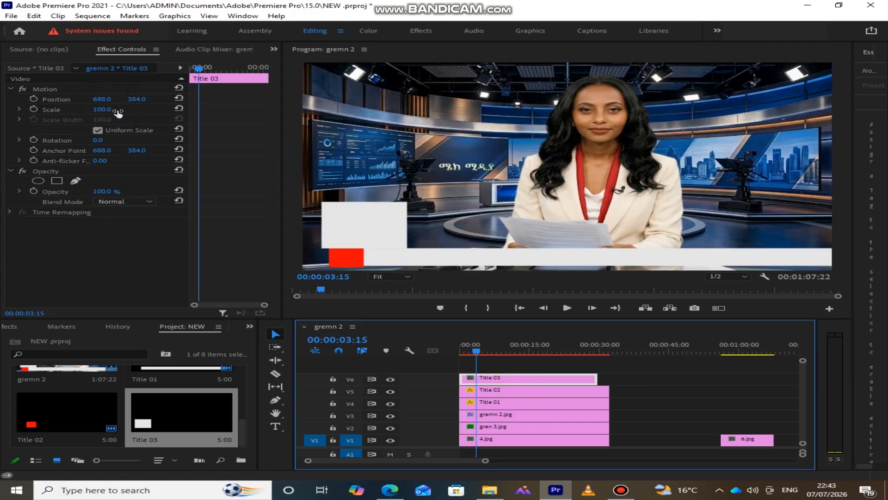
- Set Title 03's scale to 49 and its position to 377, 542 so the white box sits above the red one
drag(117, 111, 60, 98)
mouse_move(137, 99)
mouse_down()
mouse_move(161, 100)
mouse_move(150, 110)
mouse_up()
drag(100, 100, 254, 99)
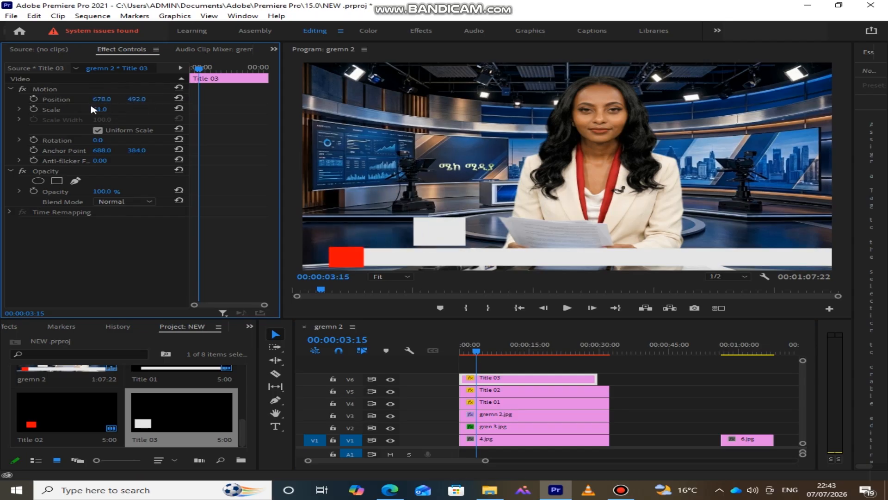
drag(97, 100, 129, 96)
click(107, 98)
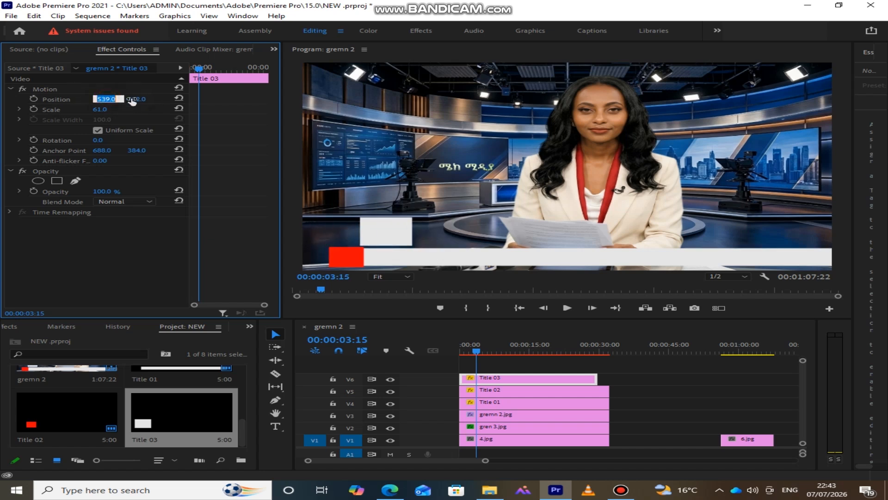
drag(149, 100, 68, 99)
drag(145, 99, 90, 109)
mouse_move(141, 99)
mouse_down()
mouse_move(93, 99)
mouse_move(146, 99)
mouse_up()
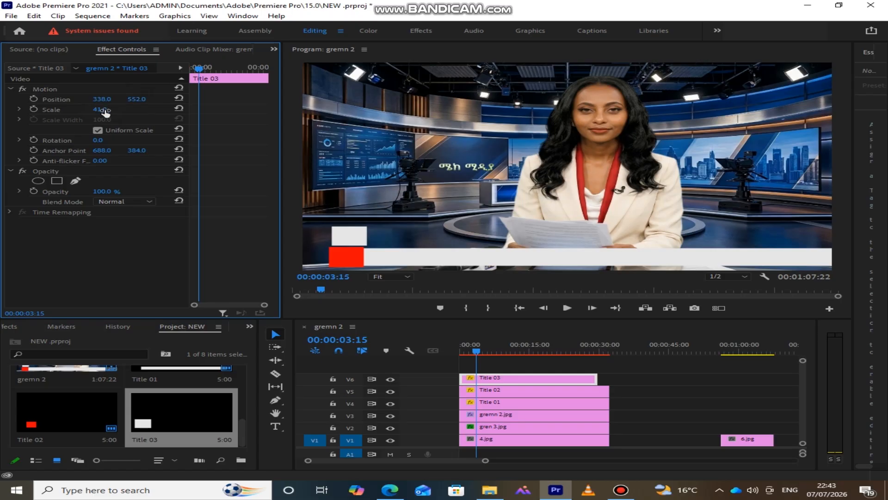
drag(100, 109, 142, 99)
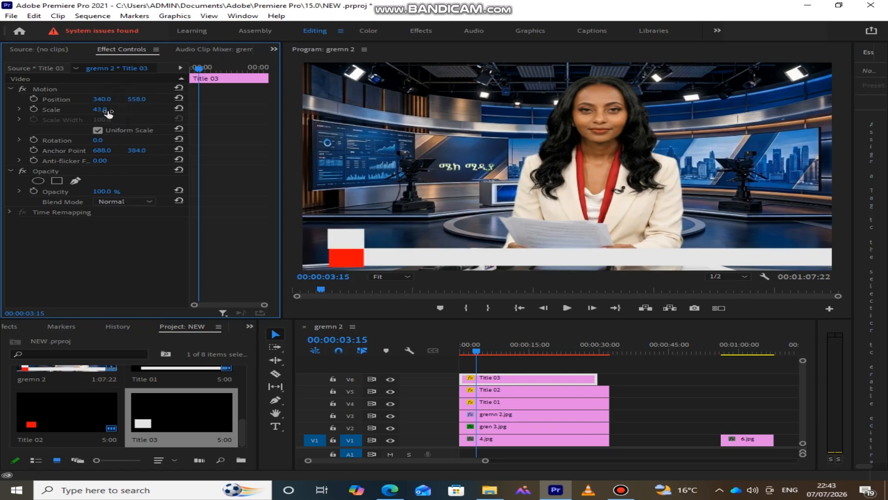
mouse_move(112, 109)
mouse_down()
mouse_move(132, 99)
mouse_move(110, 108)
mouse_up()
click(102, 95)
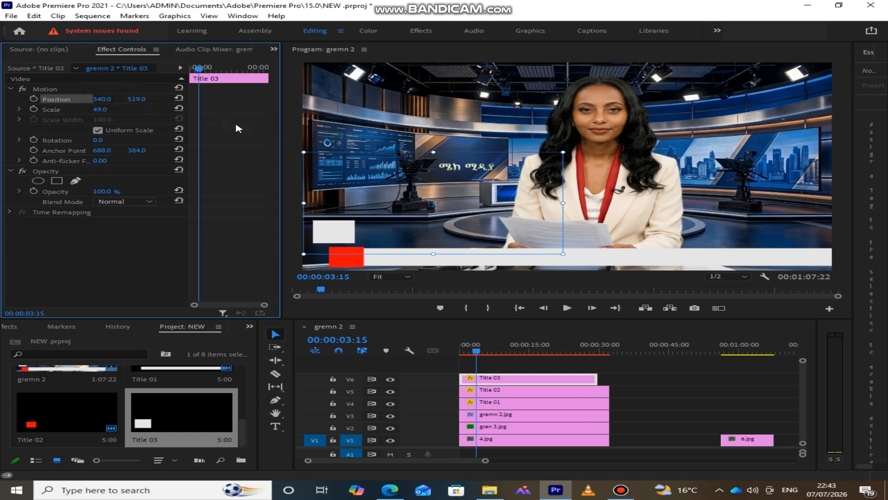
mouse_move(111, 99)
mouse_down()
mouse_move(145, 99)
mouse_move(96, 102)
mouse_up()
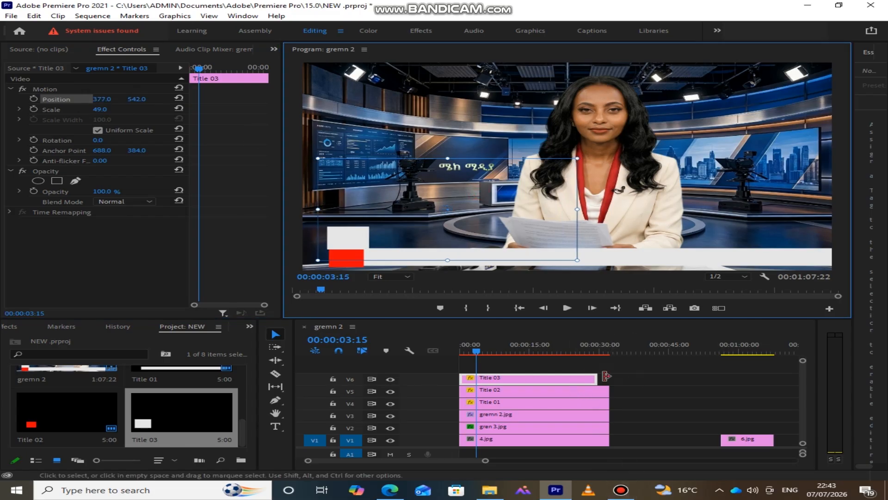
- Extend Title 03 on V6 to end level with the clips below and check the composite in an enlarged preview
drag(610, 376, 609, 376)
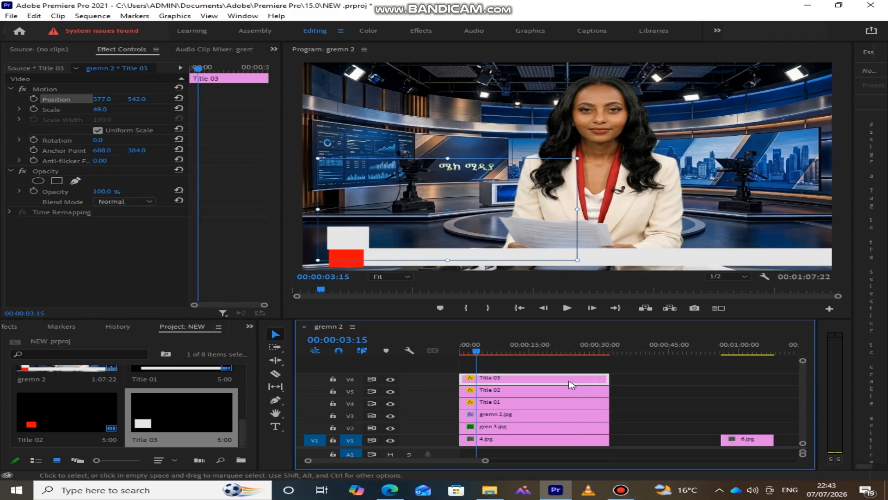
click(730, 380)
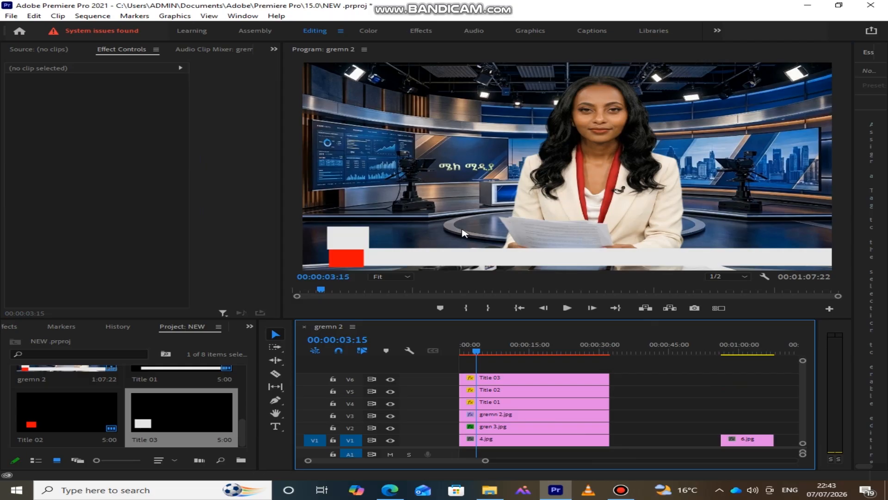
key(grave)
key(grave)
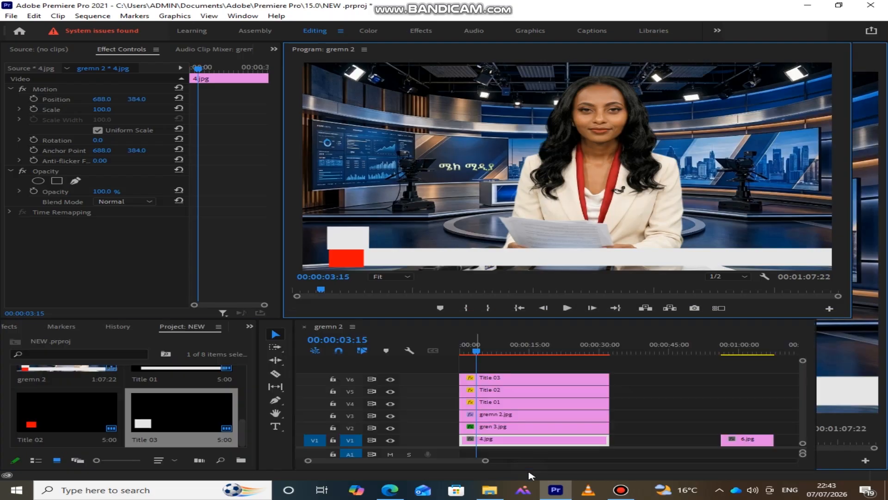
- Set Title 02's vertical position to 557 and Title 03's to 532, and check the boxes in an enlarged preview
click(539, 391)
drag(141, 97, 140, 97)
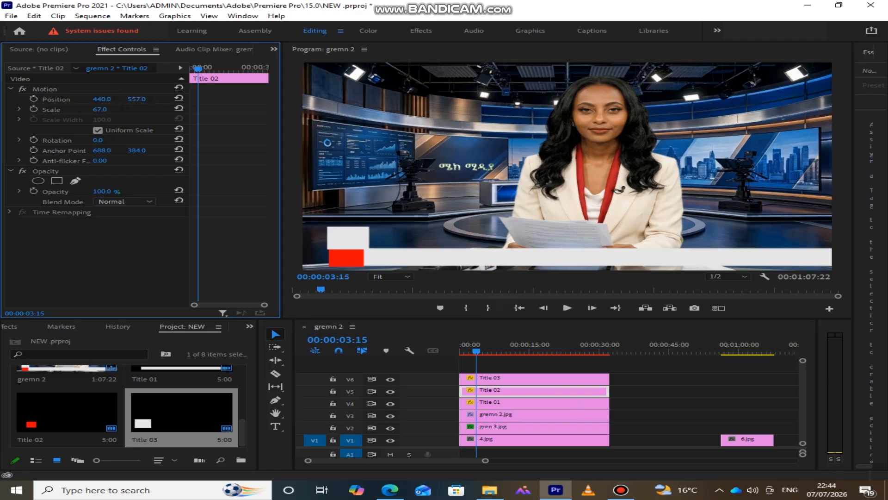
click(537, 379)
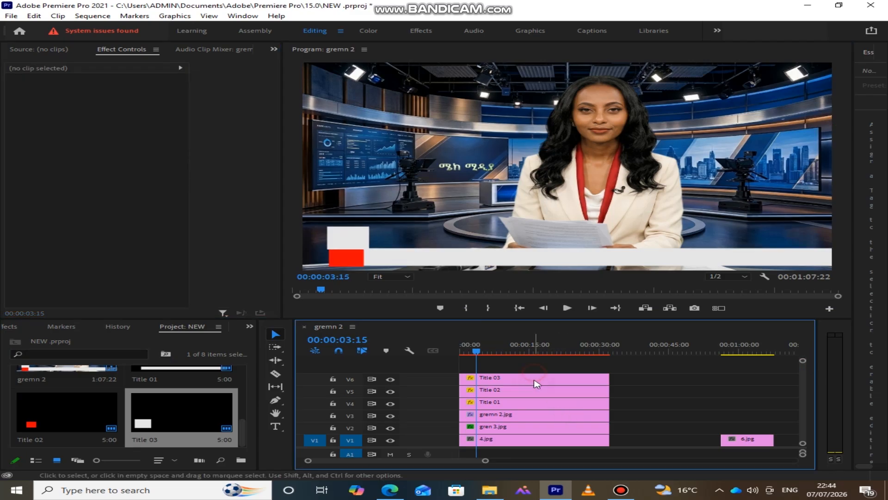
drag(136, 98, 131, 98)
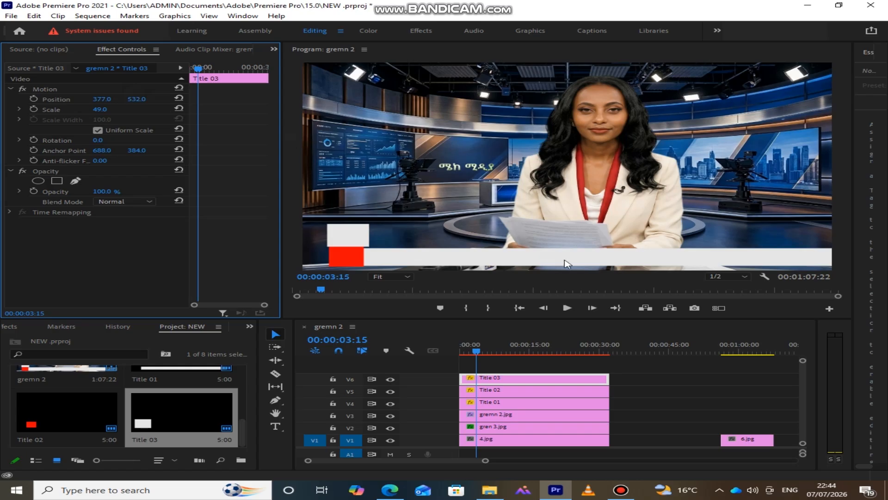
key(grave)
key(grave)
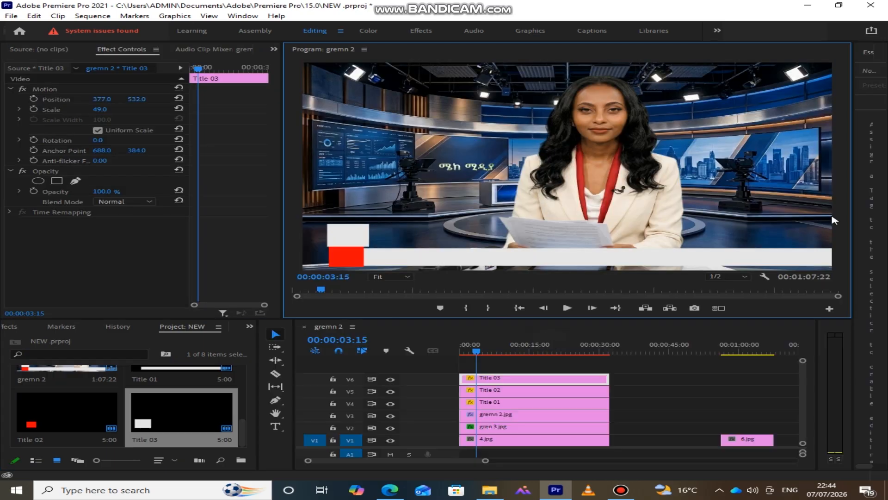
- Create a fourth legacy title with the default 1376 × 768, 25 fps settings and activate the Type tool
click(10, 16)
mouse_move(32, 27)
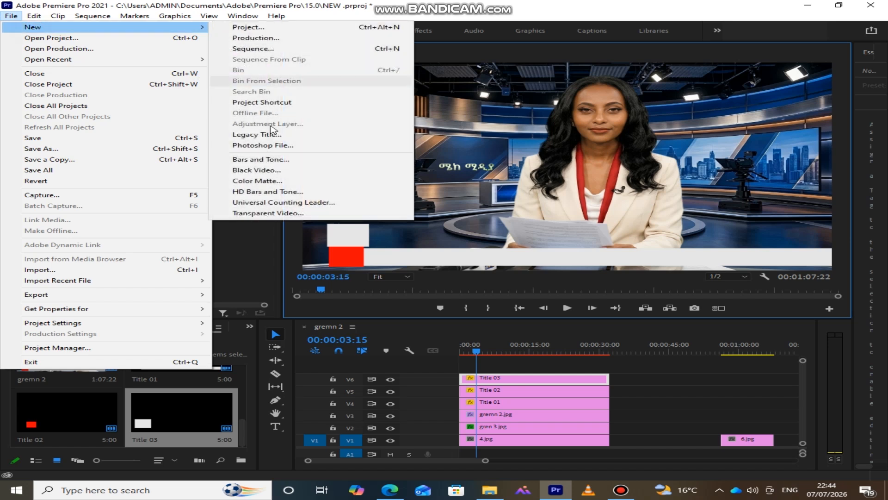
click(296, 134)
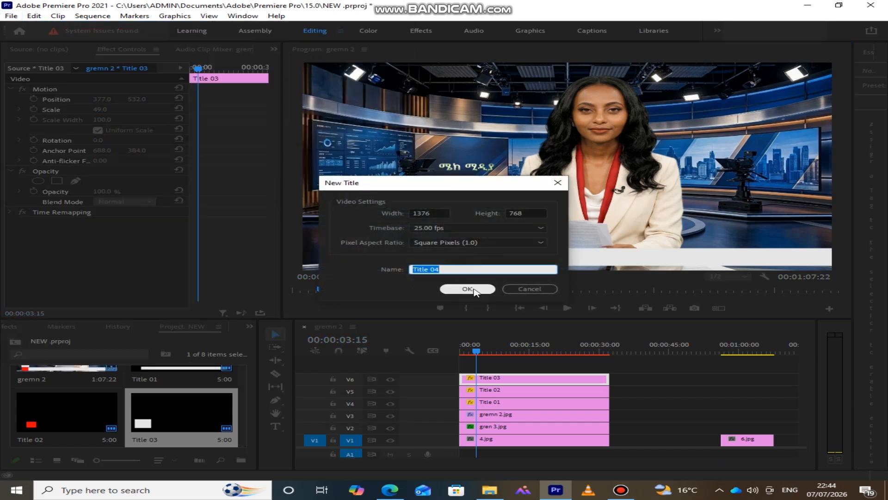
click(478, 290)
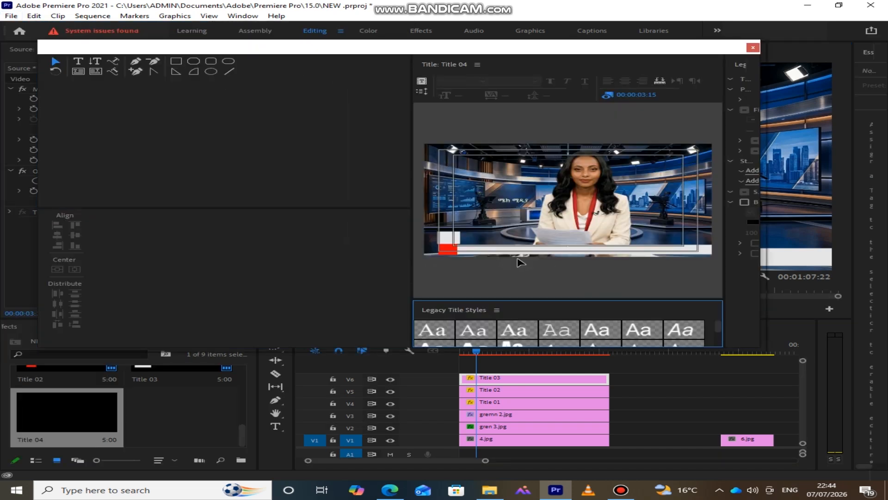
click(78, 61)
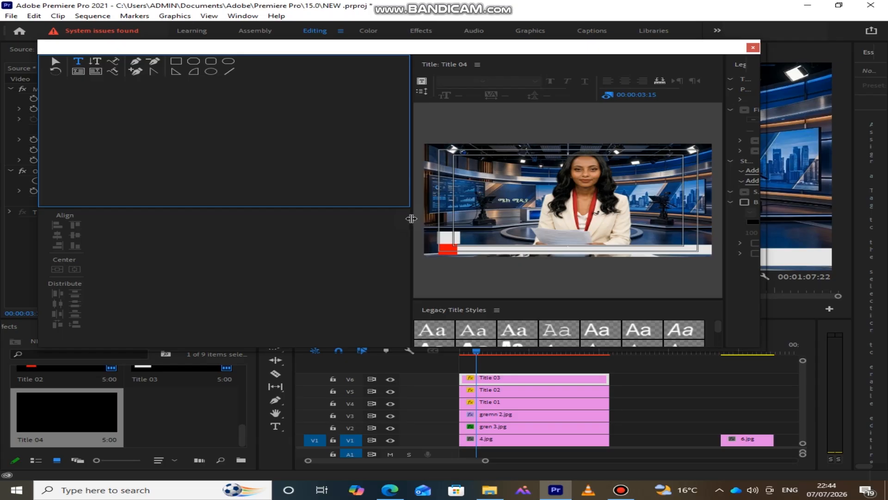
- Add the text "mac media youtube chanel" to Title 04 just above the white bar
drag(409, 220, 176, 221)
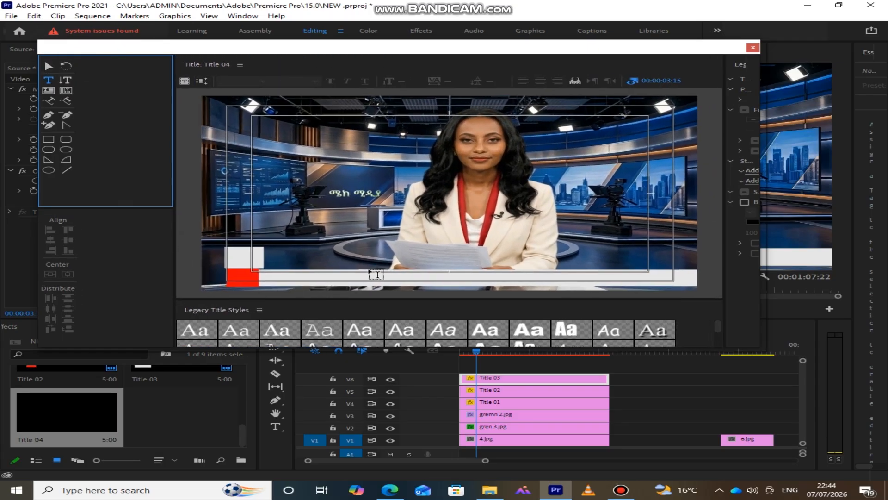
click(348, 263)
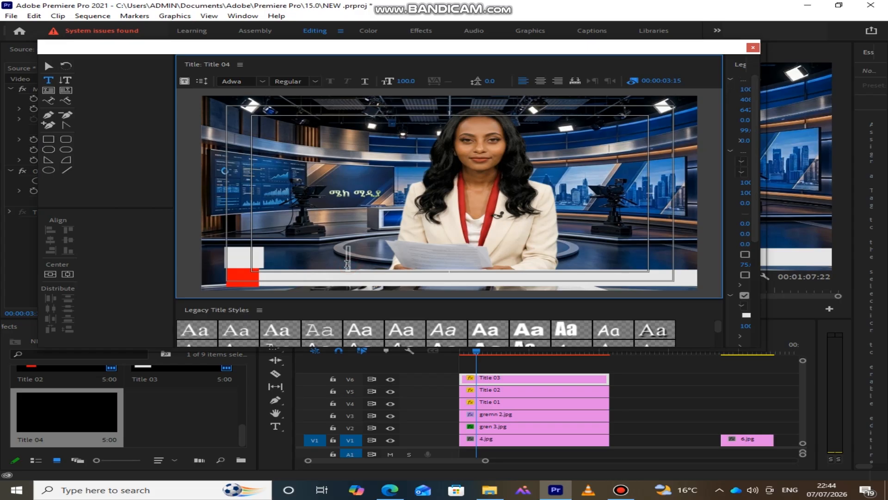
text(MA)
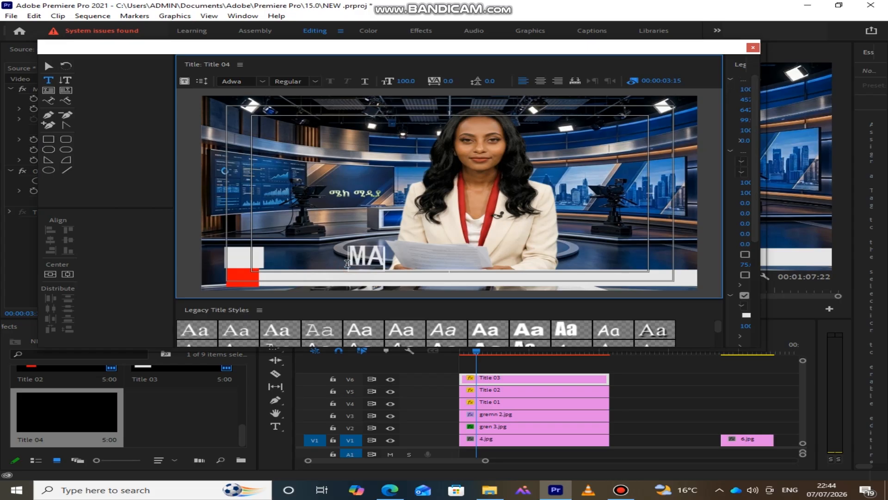
key(BackSpace)
key(BackSpace)
text(m)
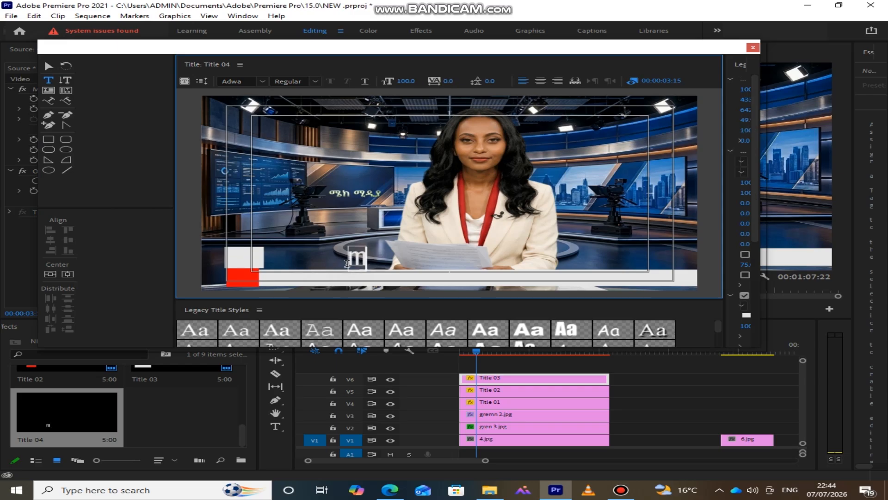
text(ac)
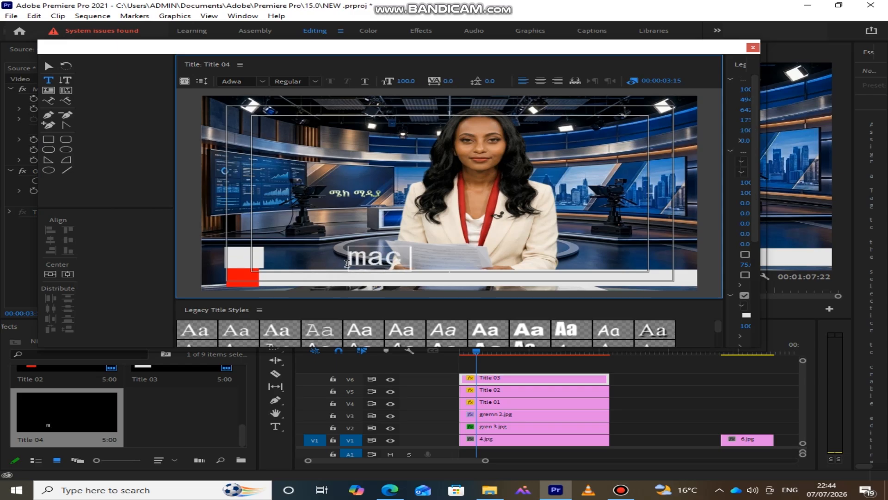
text( media va)
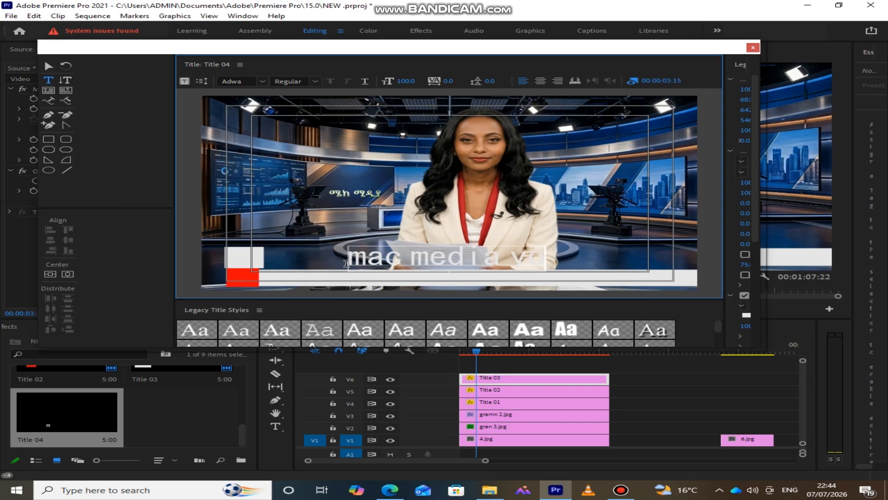
text(utub)
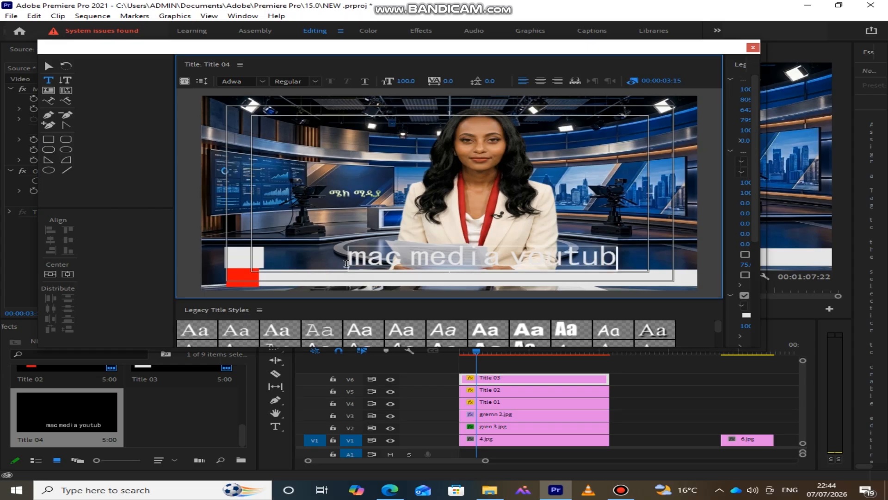
text(e chane)
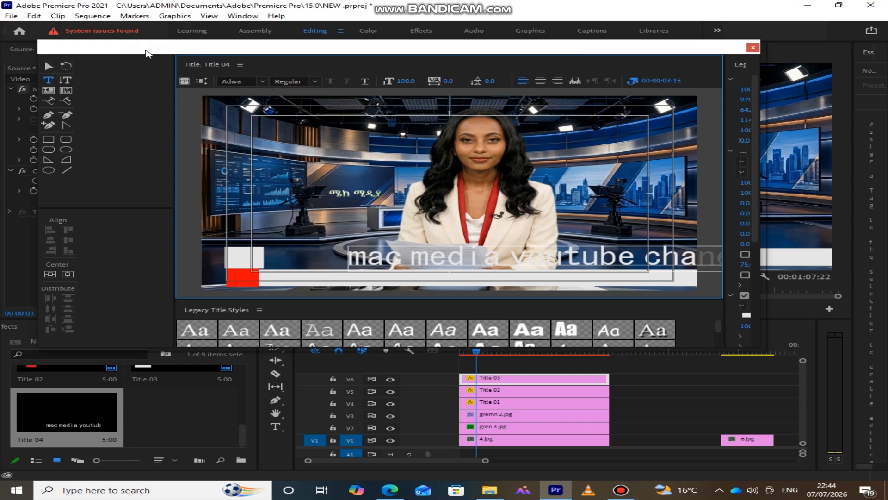
- Move the text fully into the frame above the white bar and delete the "a" and space before "youtube"
click(49, 66)
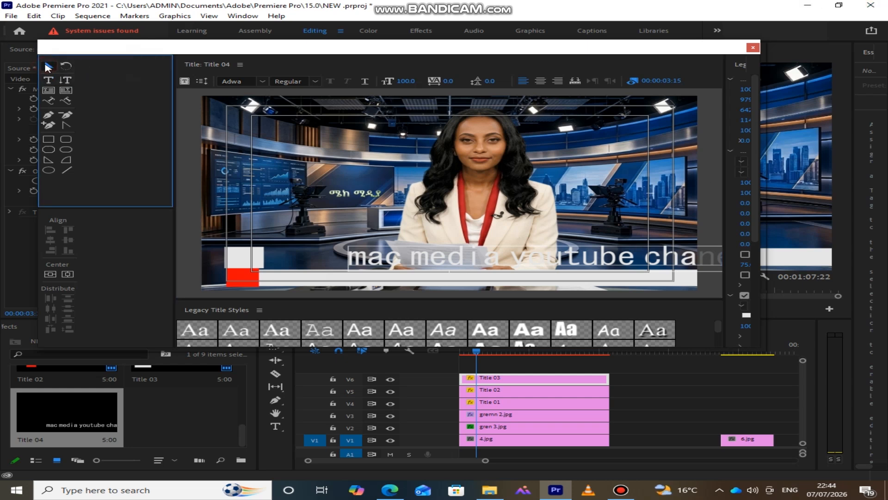
drag(624, 255, 510, 267)
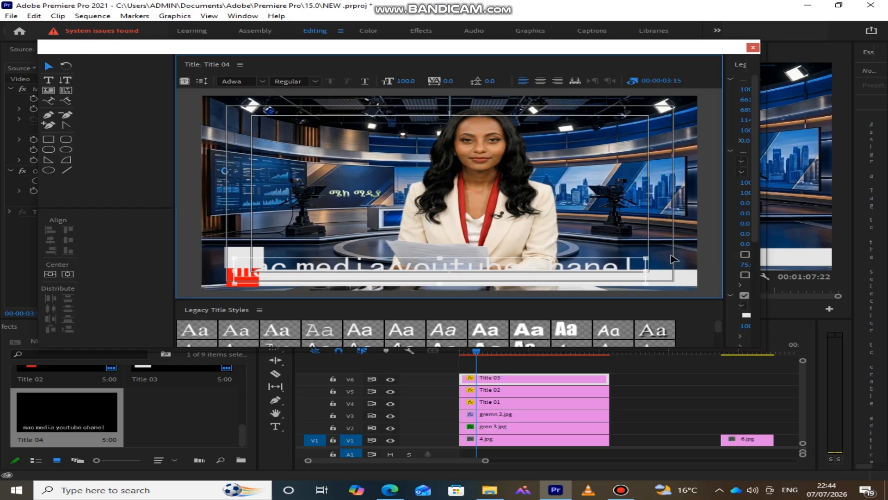
drag(645, 269, 601, 228)
click(49, 81)
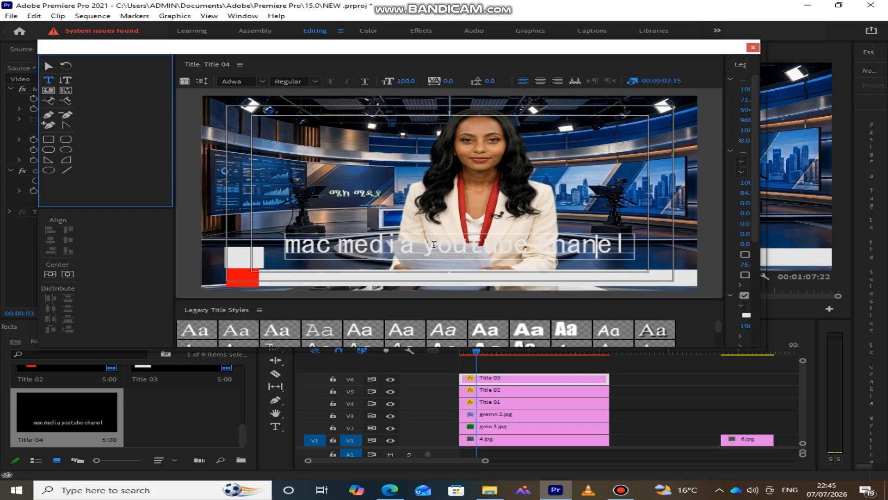
click(423, 244)
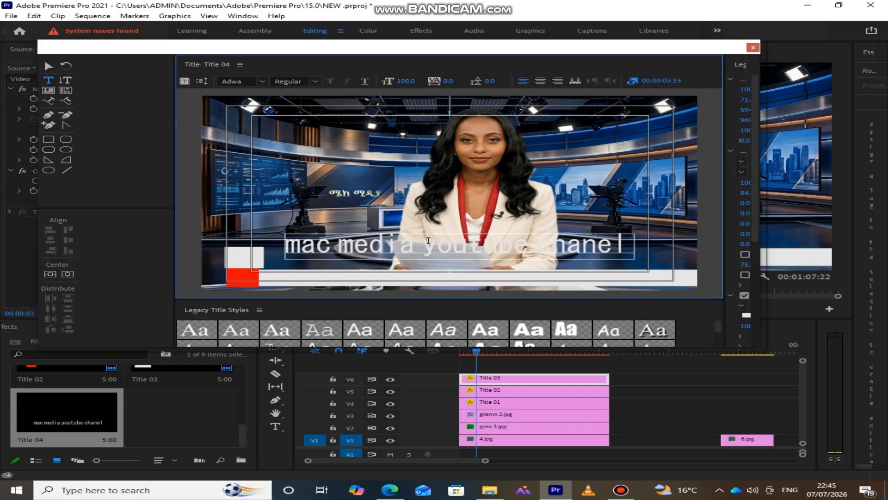
key(BackSpace)
key(BackSpace)
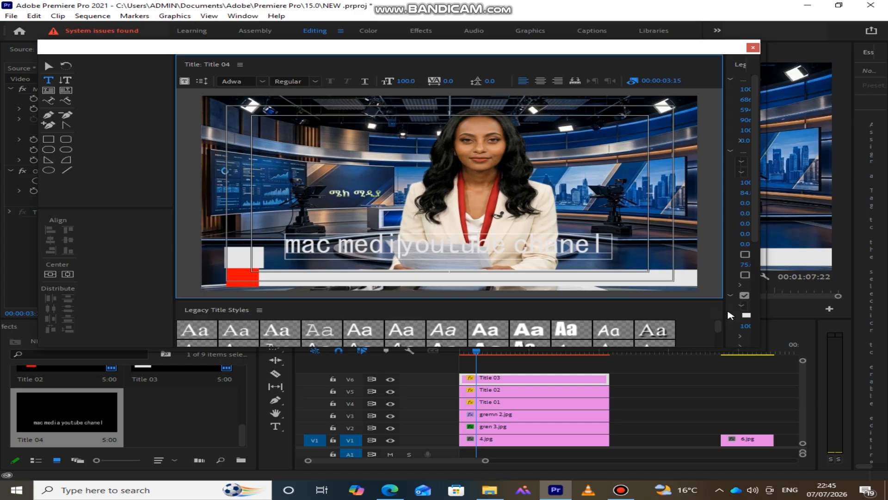
key(Escape)
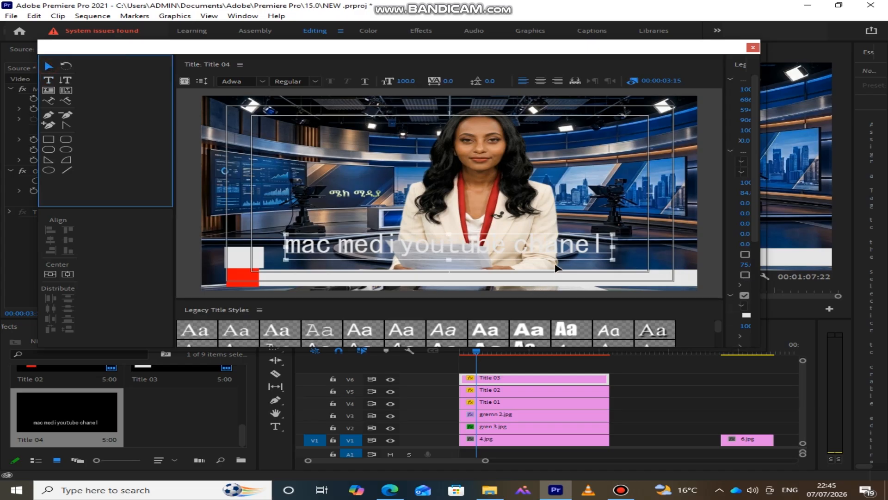
- Nudge the text slightly down, widen the title properties area and set the text's fill colour to near-black
mouse_move(553, 247)
mouse_down()
mouse_move(556, 280)
mouse_move(559, 252)
mouse_up()
click(563, 214)
click(573, 253)
click(746, 315)
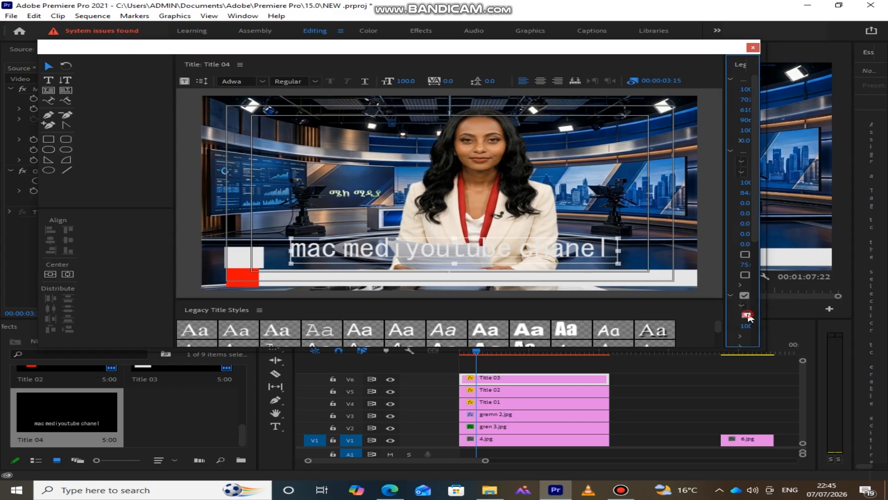
click(563, 295)
drag(724, 260, 593, 260)
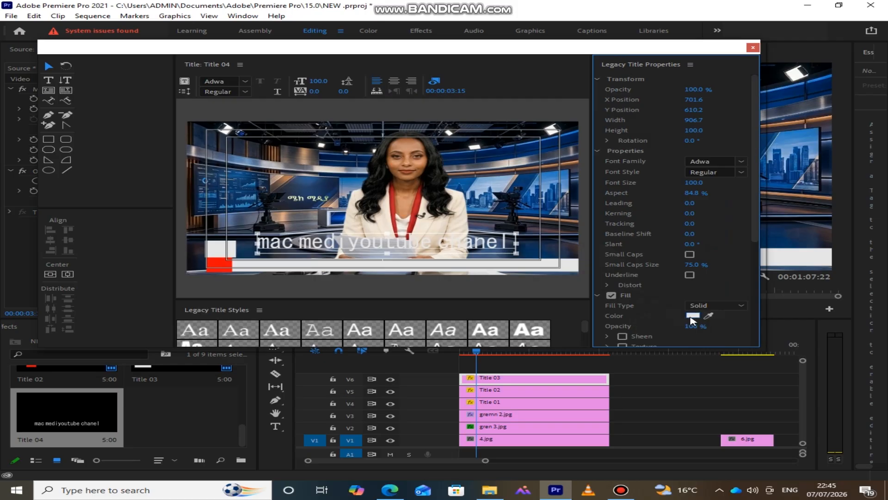
click(692, 315)
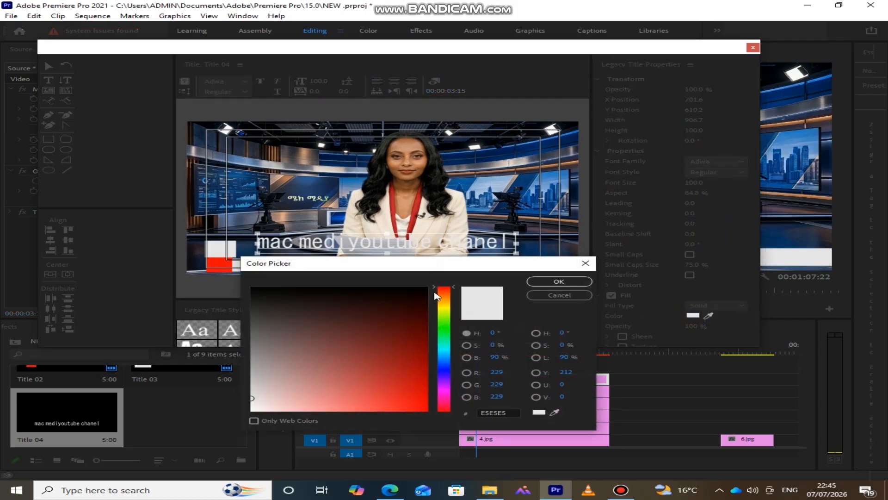
click(422, 291)
click(558, 282)
- Set the text's font size to 50 and place it on the white bar's right part, at about X 1059, Y 717
drag(469, 246, 465, 268)
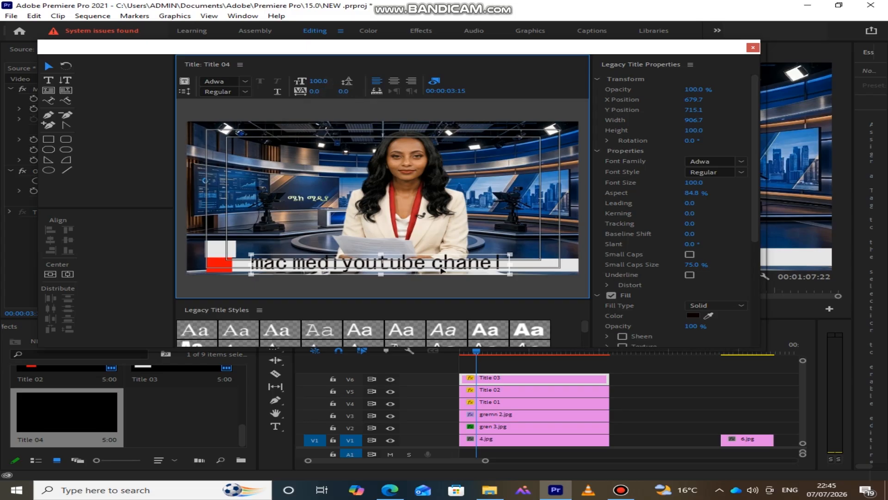
click(322, 81)
click(368, 151)
click(380, 264)
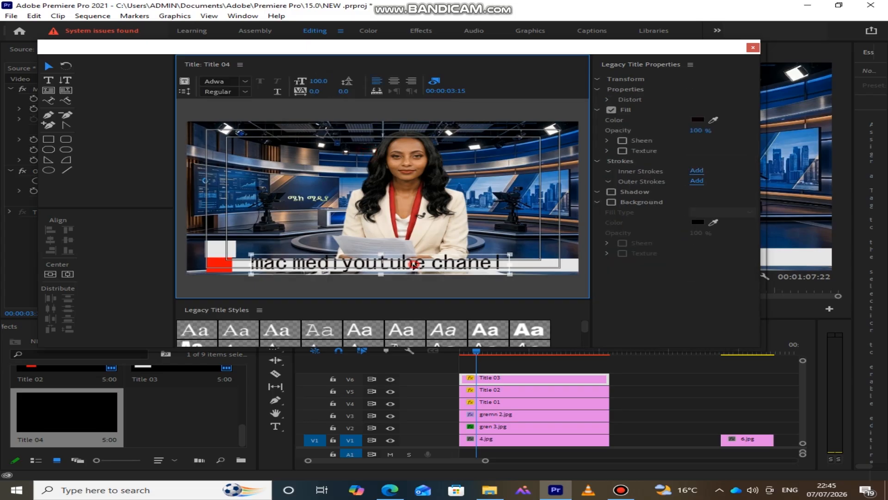
click(330, 80)
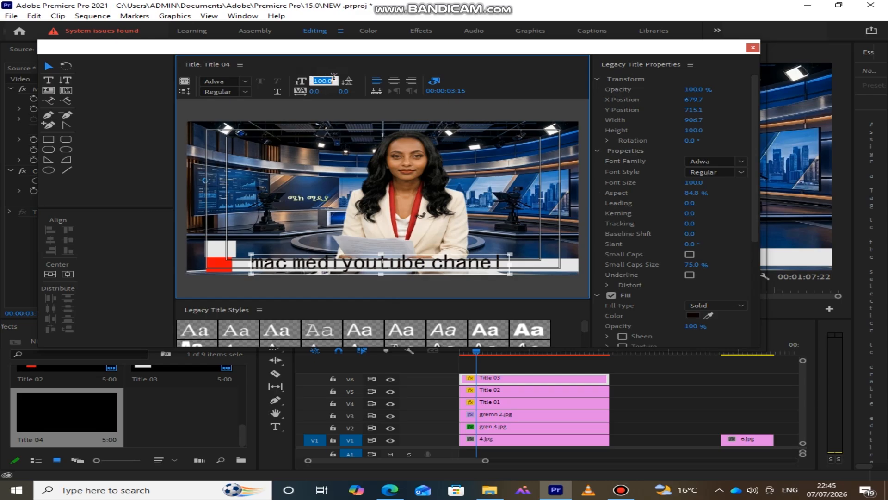
text(50)
click(435, 197)
click(329, 256)
drag(333, 258, 504, 263)
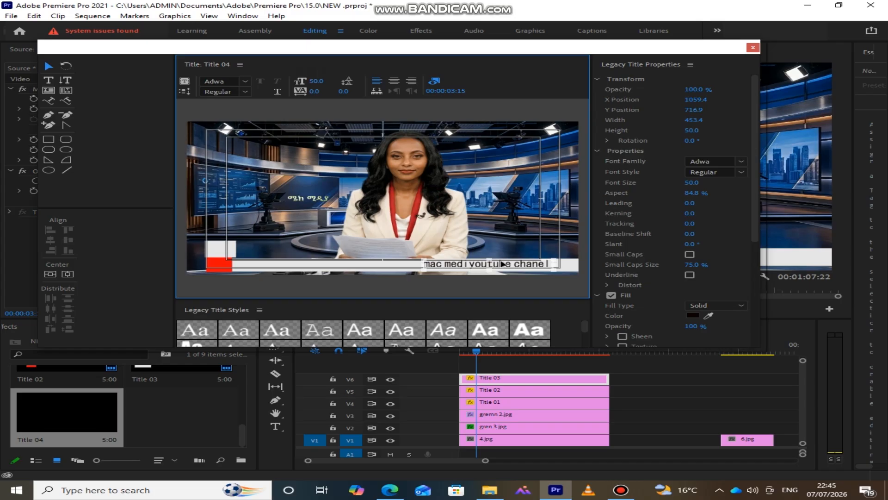
click(507, 228)
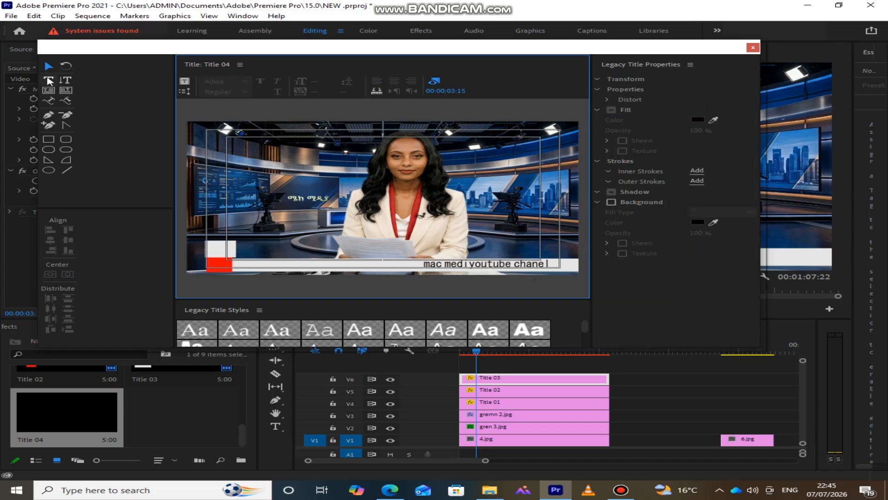
- Edit the text on the white bar to read "mac meda youtube chanel"
click(50, 81)
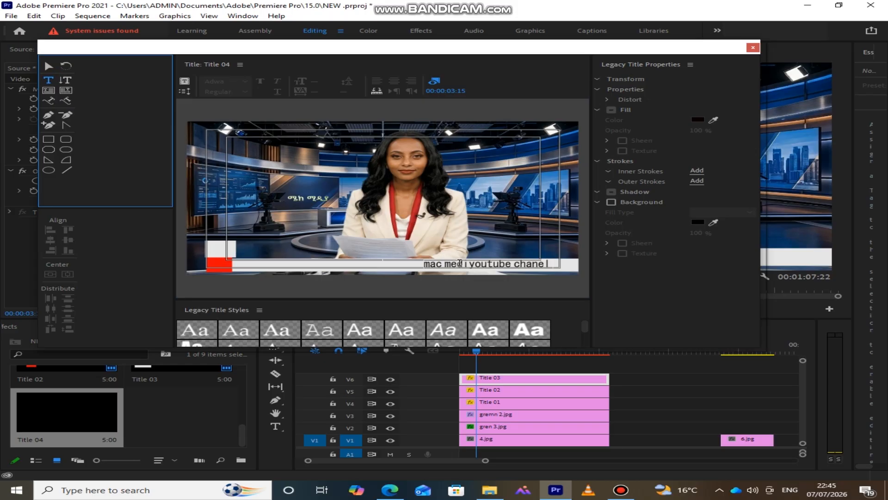
click(462, 262)
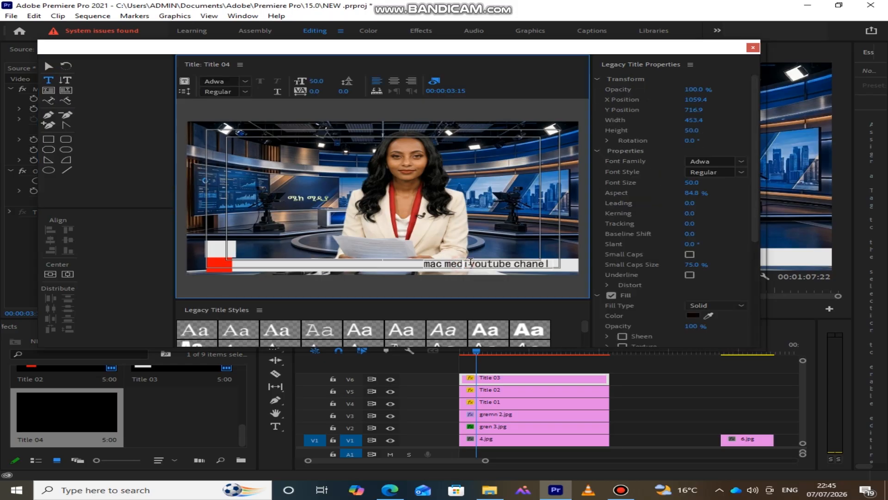
text(a)
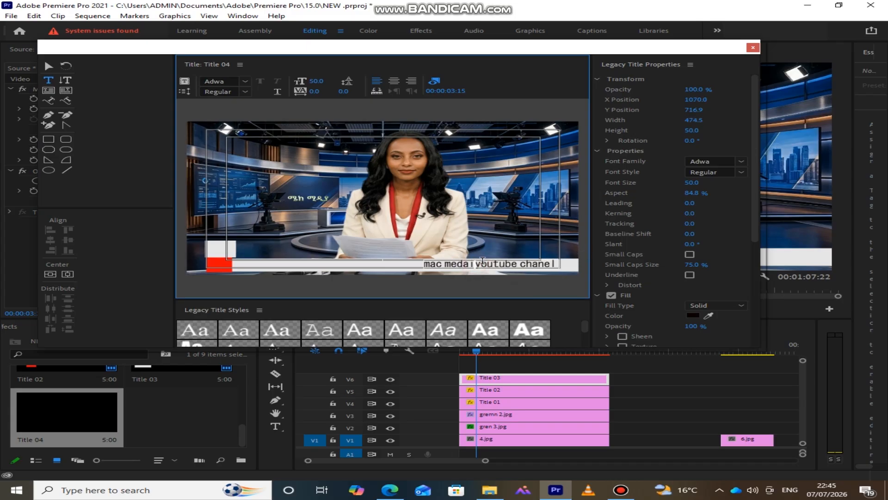
key(BackSpace)
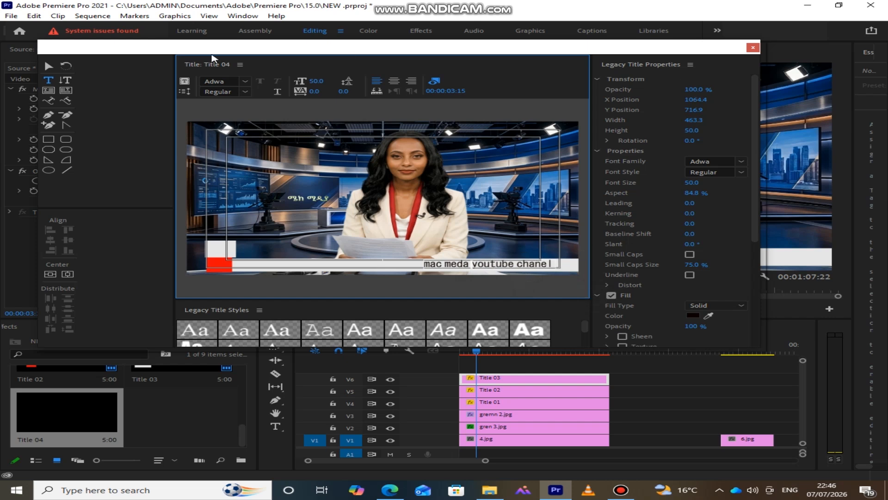
- Reposition the text on the white bar to about X 1057, Y 724
click(49, 68)
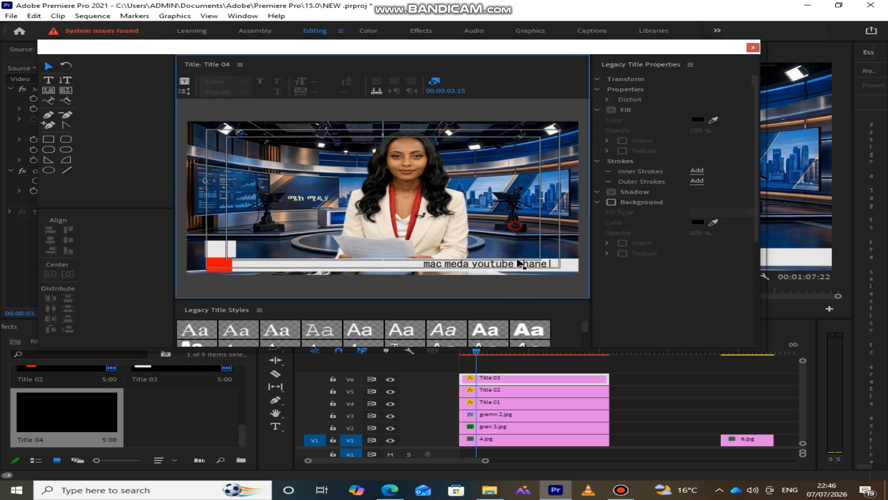
drag(534, 267, 535, 266)
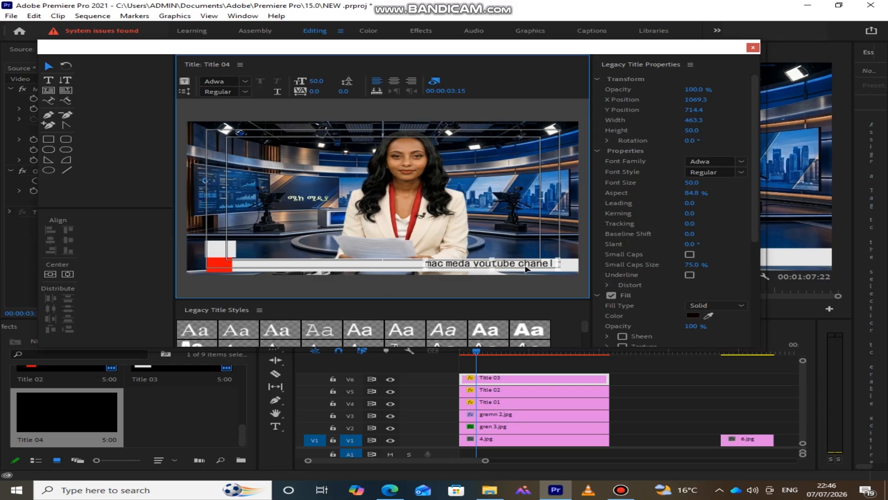
mouse_move(495, 265)
mouse_down()
mouse_move(421, 265)
mouse_move(508, 265)
mouse_up()
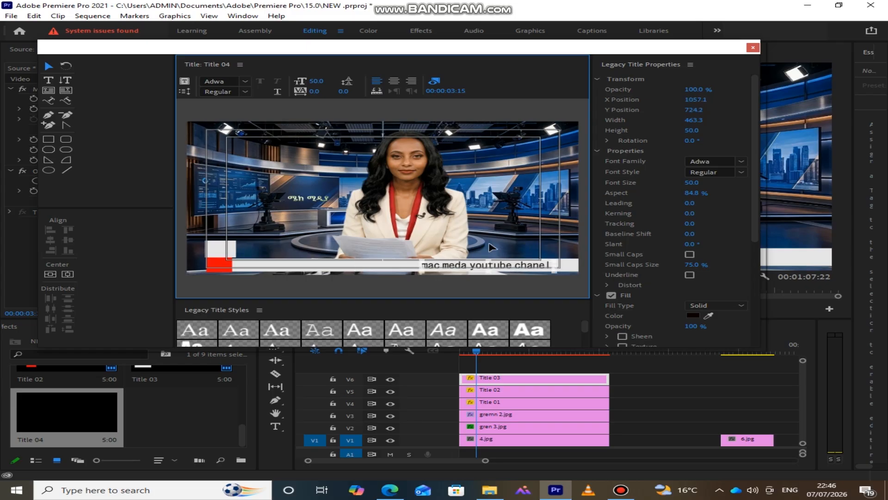
- Set Title 04 to Crawl Left with Start Off Screen and End Off Screen enabled
click(185, 92)
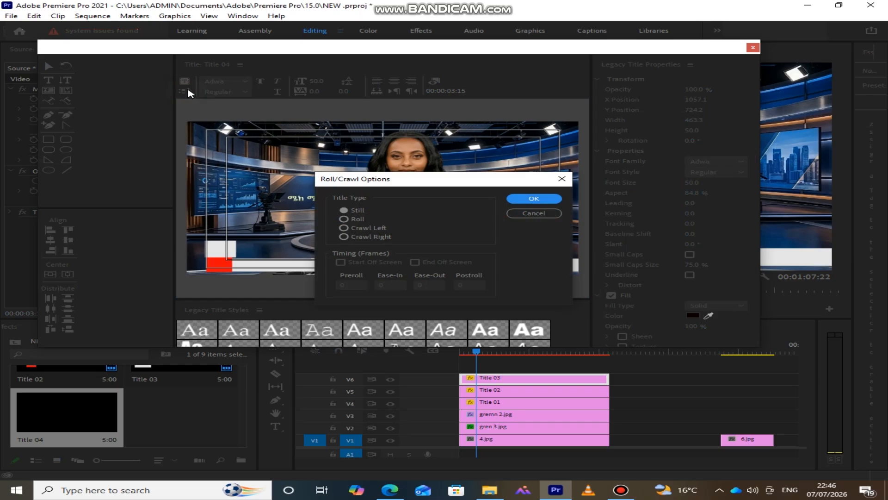
click(344, 228)
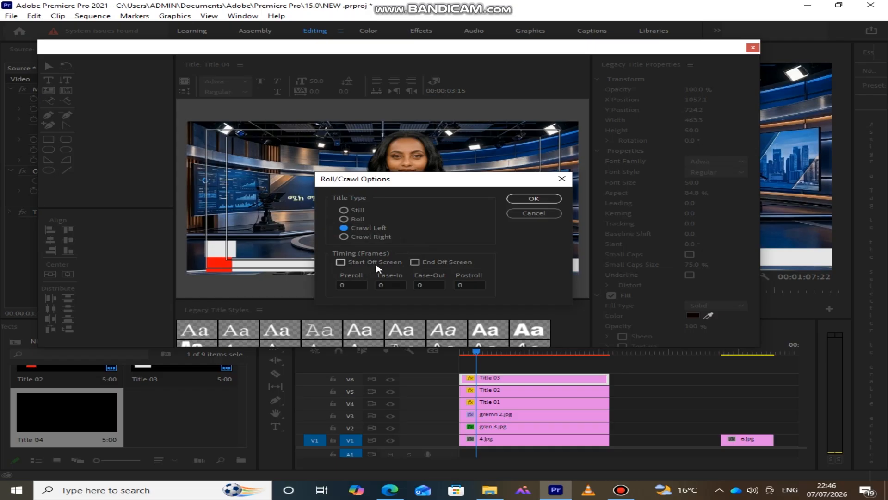
click(341, 262)
click(415, 263)
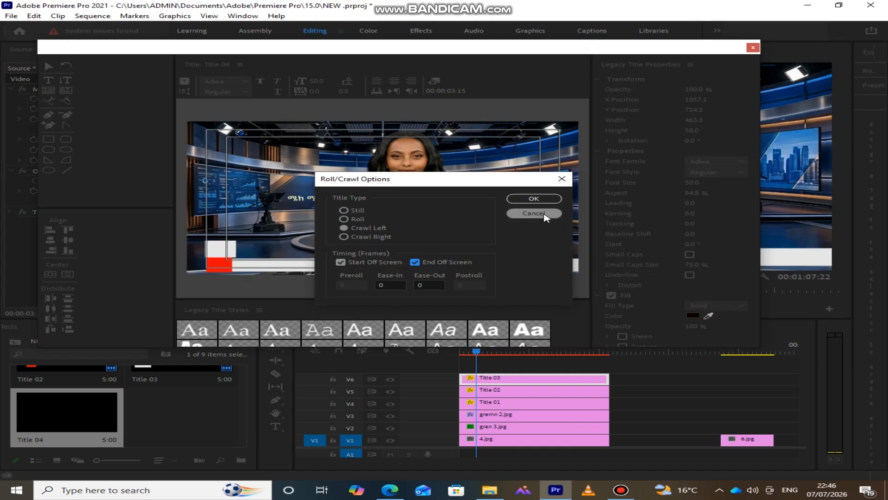
click(532, 199)
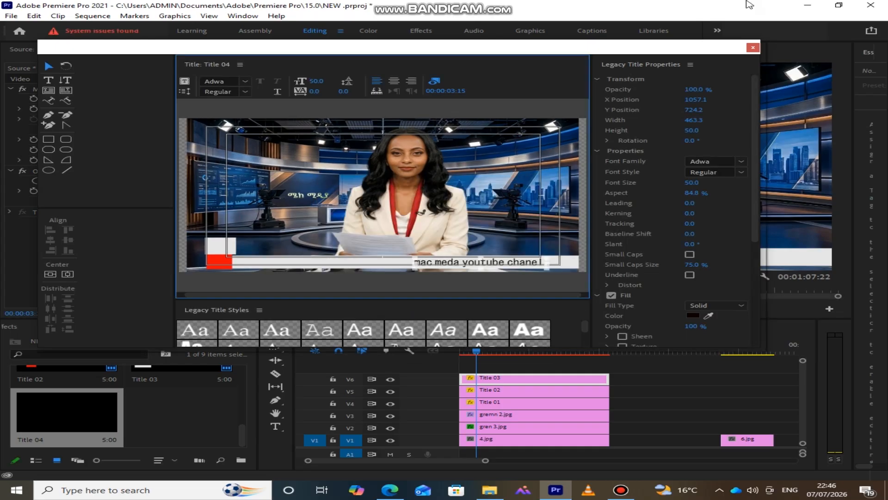
- Close the title editor and place Title 04 on V7 above Title 03, ending level with the clips below
click(753, 47)
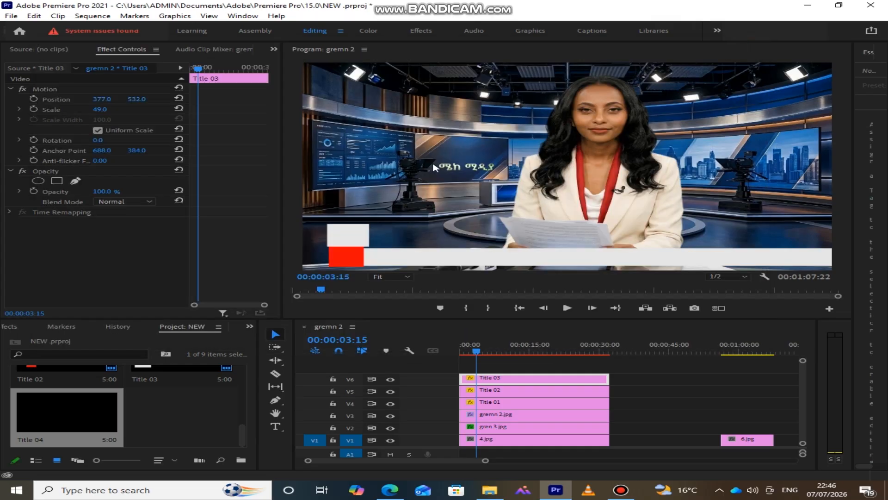
drag(46, 422, 476, 366)
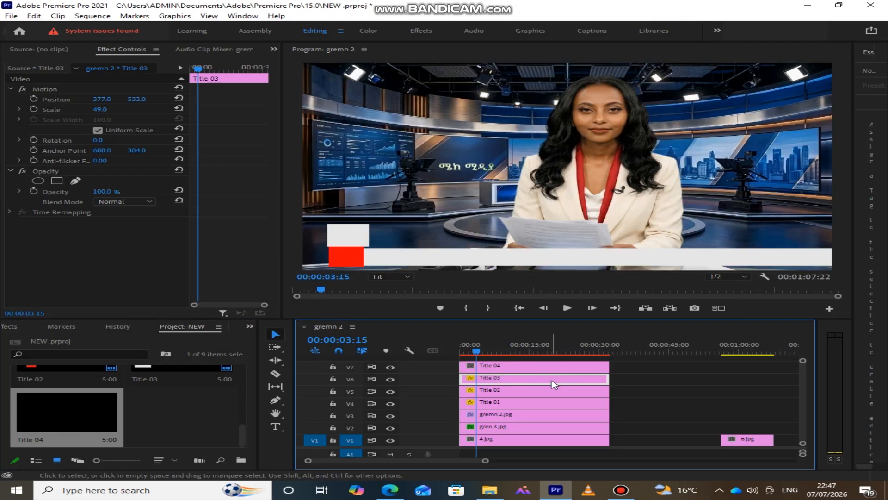
- Try shortening the Title 04 clip to about 17 seconds and play the crawl to check its speed
click(553, 370)
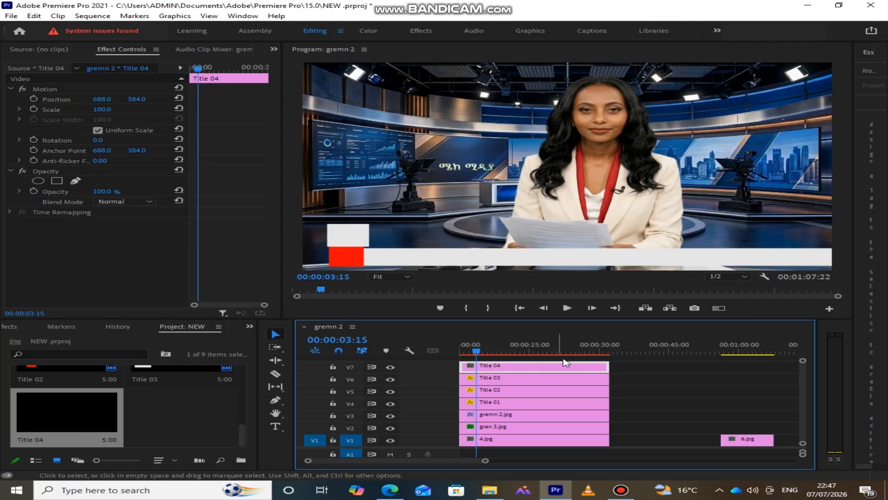
key(space)
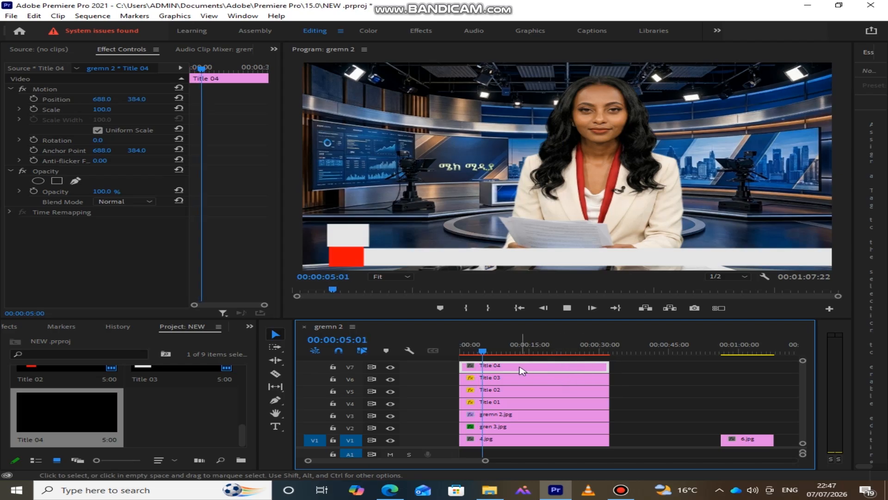
drag(609, 366, 537, 366)
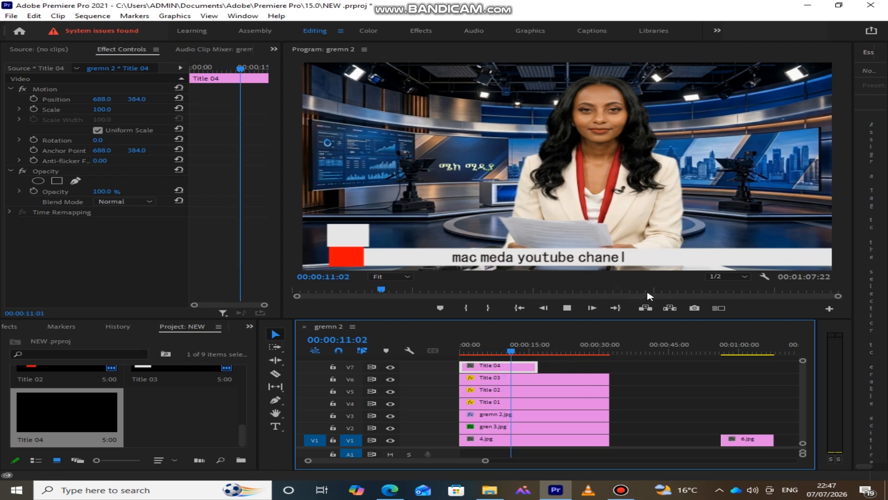
key(space)
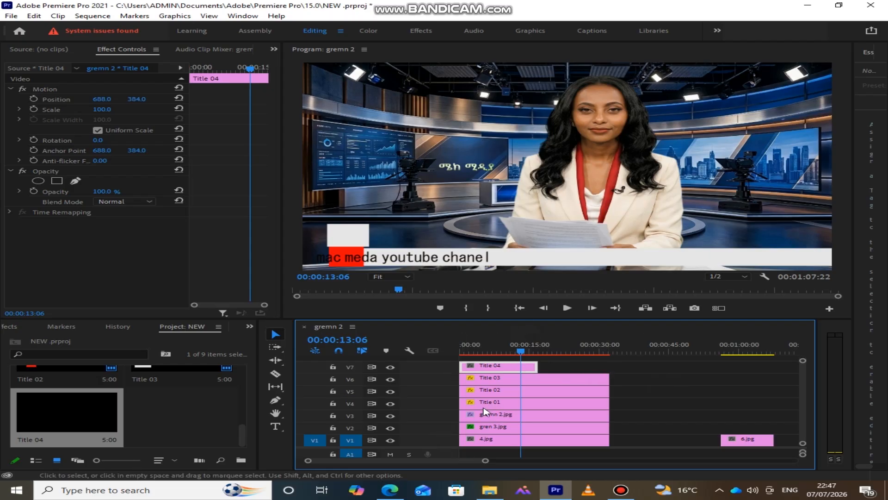
- Try Title 04 at about 6 and 18 seconds while previewing the crawl, and extend it back to the end of the clips below
drag(537, 366, 479, 354)
click(483, 360)
key(space)
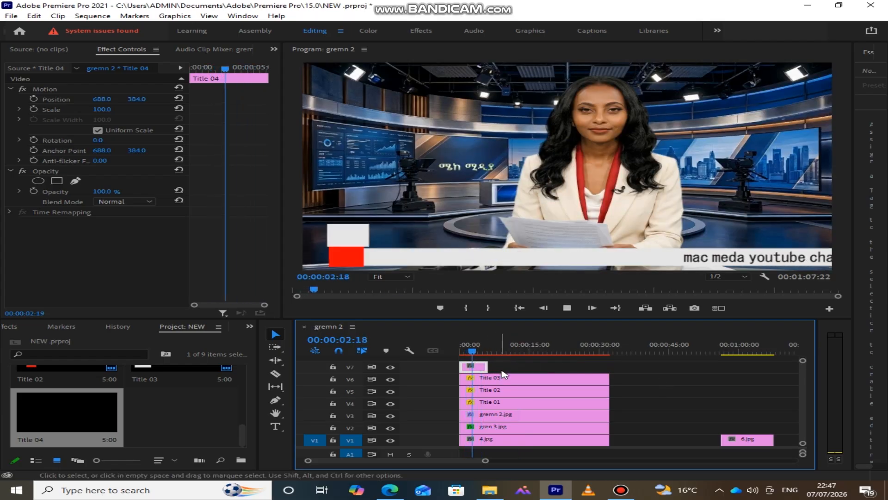
drag(487, 365, 542, 367)
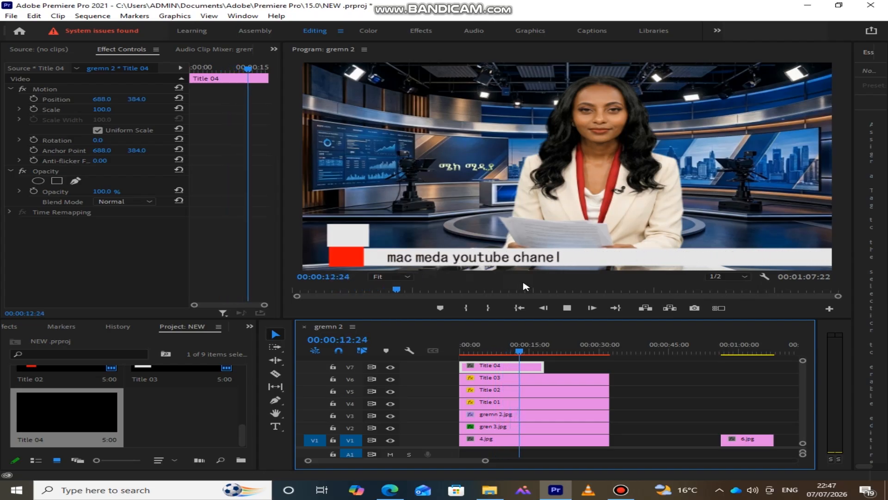
key(space)
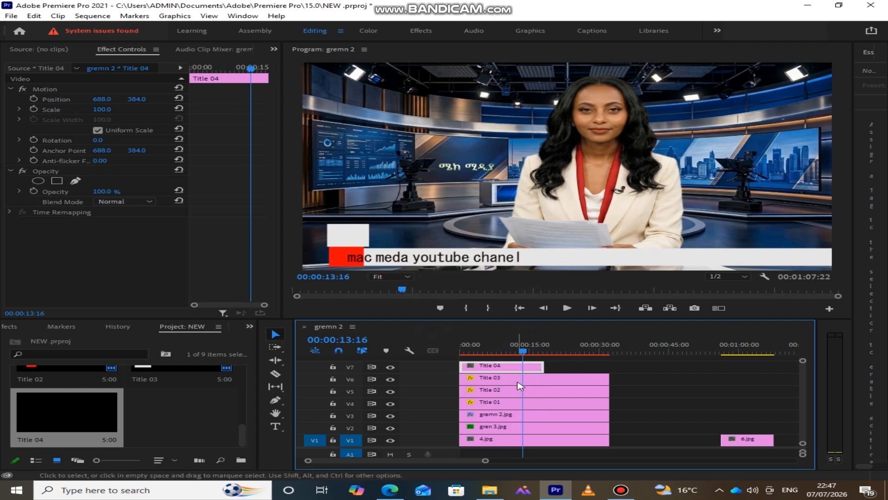
key(grave)
drag(249, 340, 315, 341)
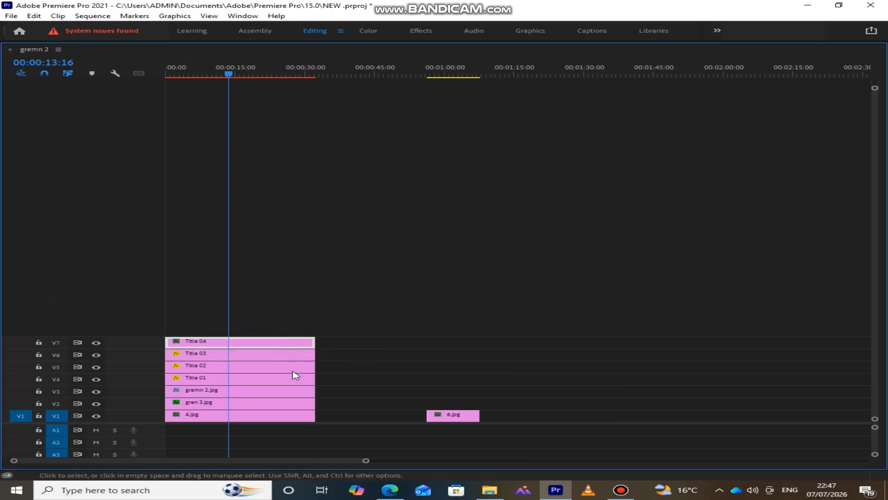
- Restack the titles so Title 04 sits on V4 with Title 01, Title 02 and Title 03 above it, and preview the order
drag(253, 348, 445, 348)
drag(309, 321, 227, 330)
drag(388, 344, 196, 373)
drag(361, 275, 224, 365)
click(238, 379)
key(grave)
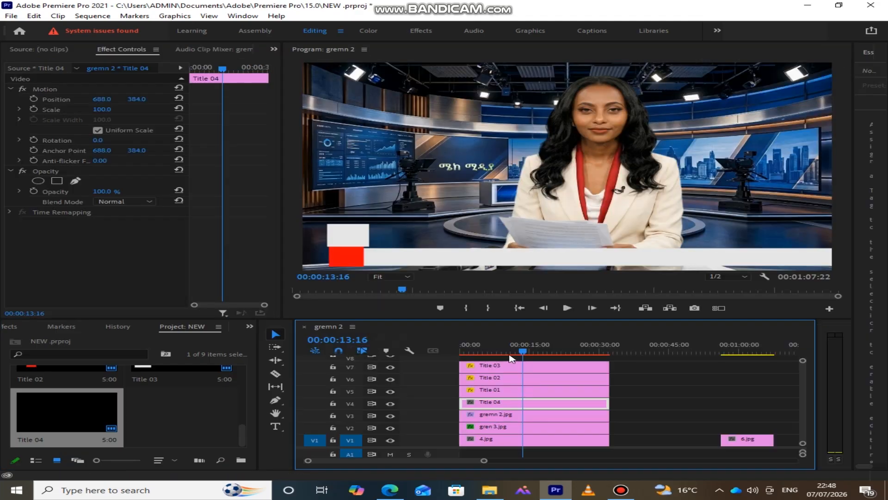
key(space)
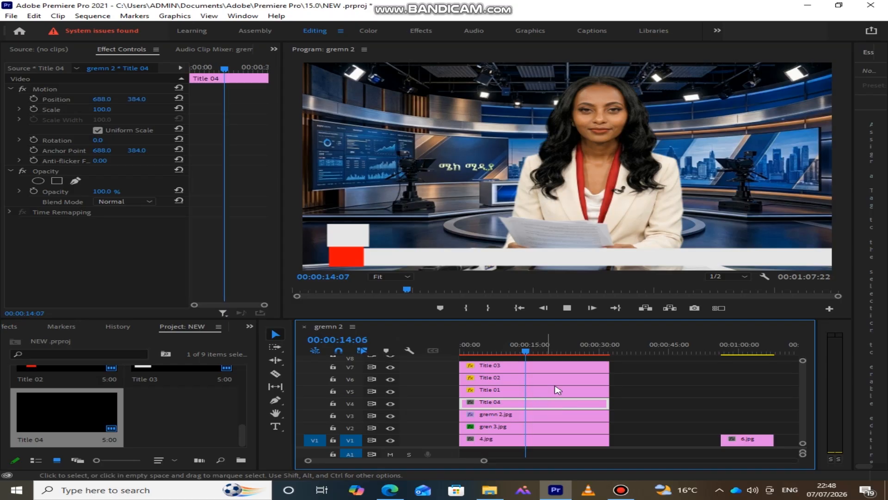
drag(533, 346, 569, 353)
- Swap Title 04 with Title 01, placing Title 01 on V4 and Title 04 on V5 beneath Title 02
drag(542, 404, 732, 378)
drag(542, 393, 543, 404)
drag(663, 378, 473, 392)
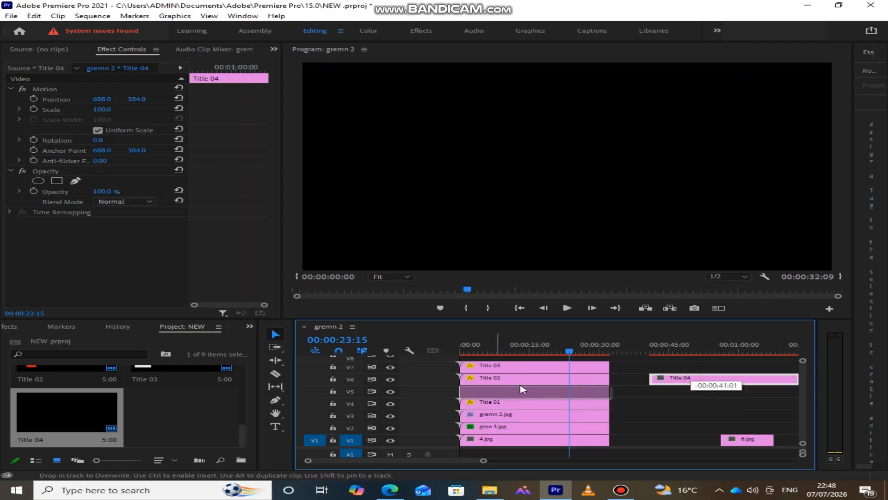
- Play the sequence, also in the enlarged program view, and examine how the crawling text passes behind the red box
click(479, 352)
key(space)
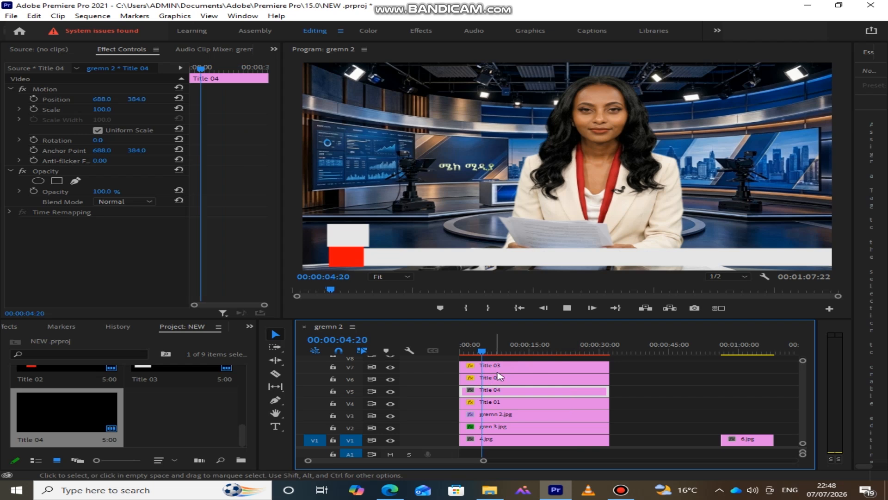
key(space)
drag(511, 353, 574, 361)
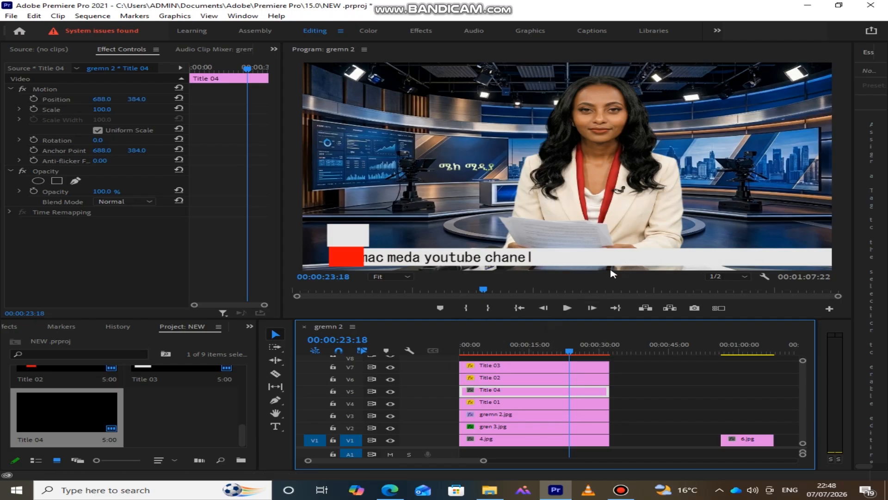
key(space)
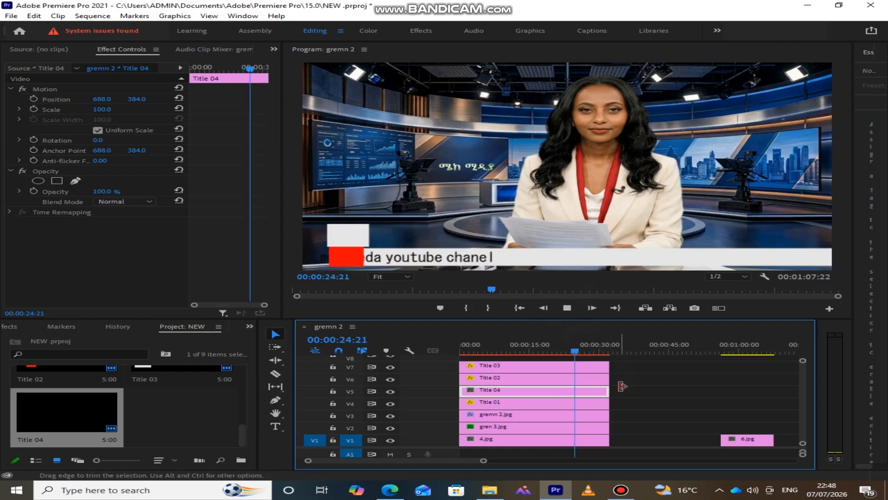
key(space)
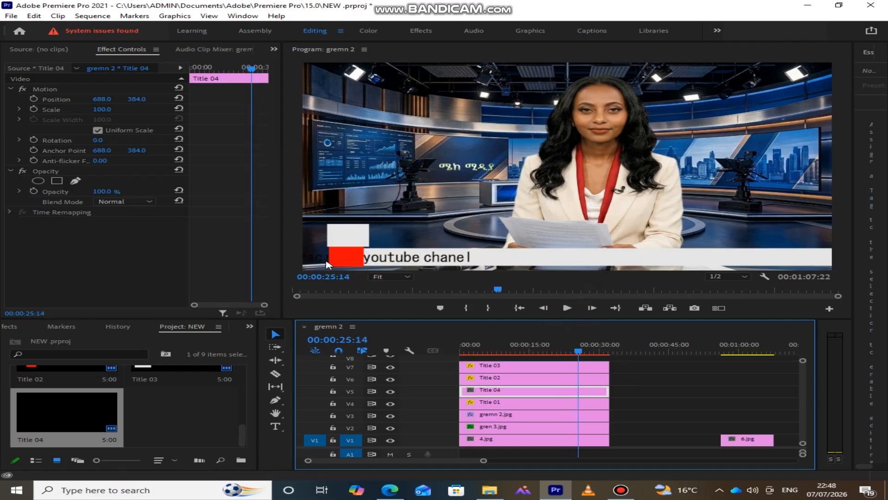
key(grave)
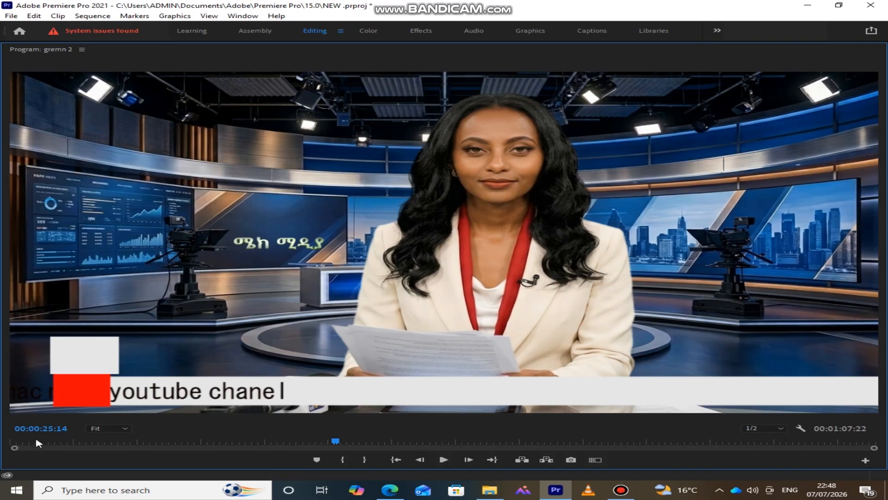
key(space)
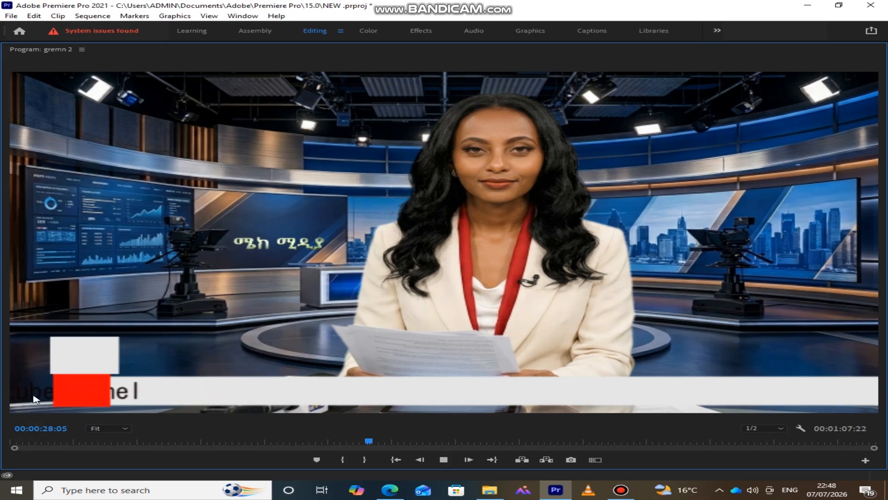
key(space)
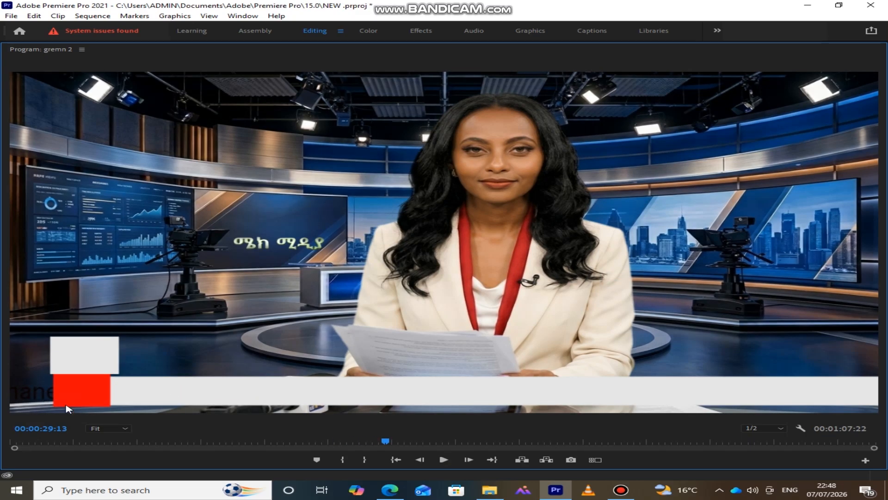
key(grave)
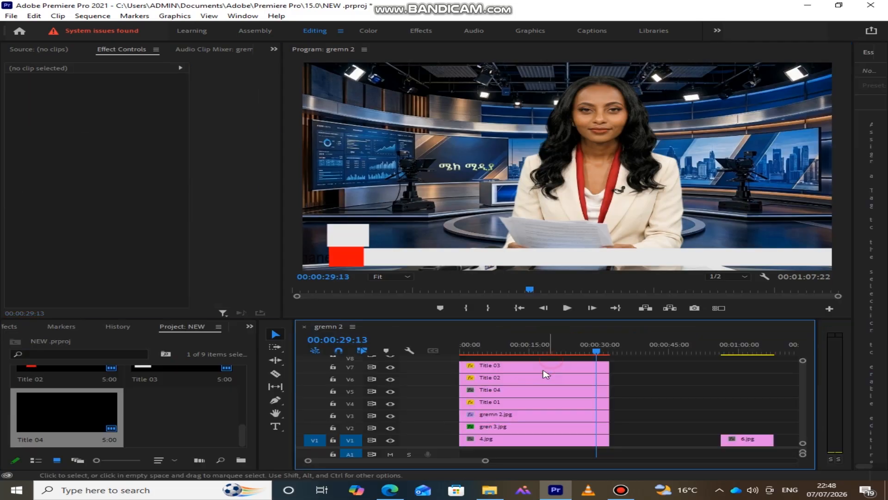
- Switch the V5 track's visibility off and back on around 00:00:16:22 to check the Title 04 text
click(558, 393)
click(390, 392)
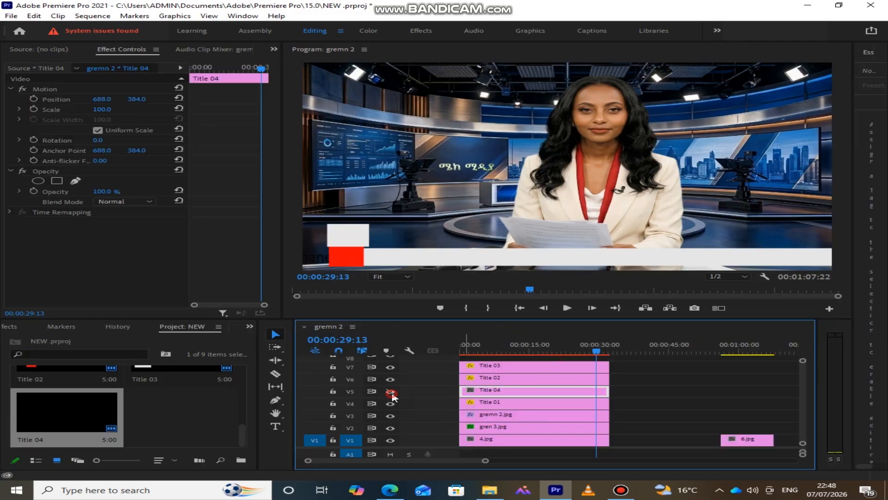
drag(596, 351, 539, 352)
click(391, 391)
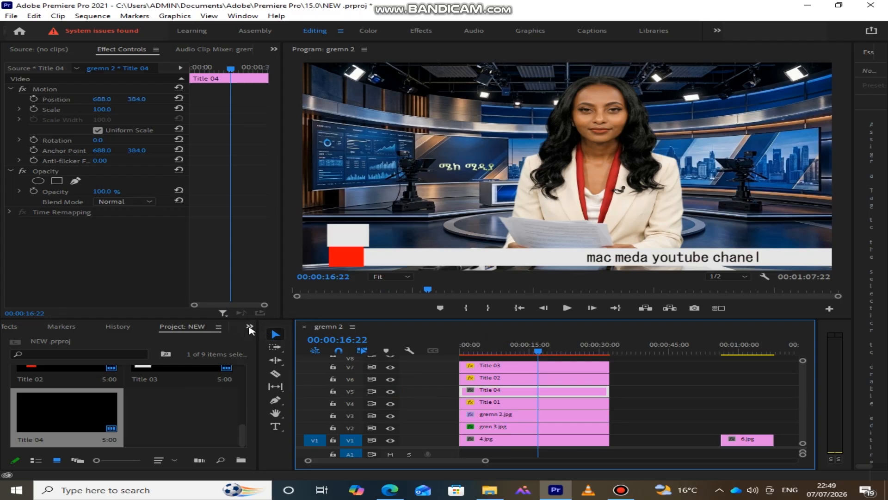
- Search the effects for "cro" and apply the Crop video effect to Title 04 on V5
click(250, 328)
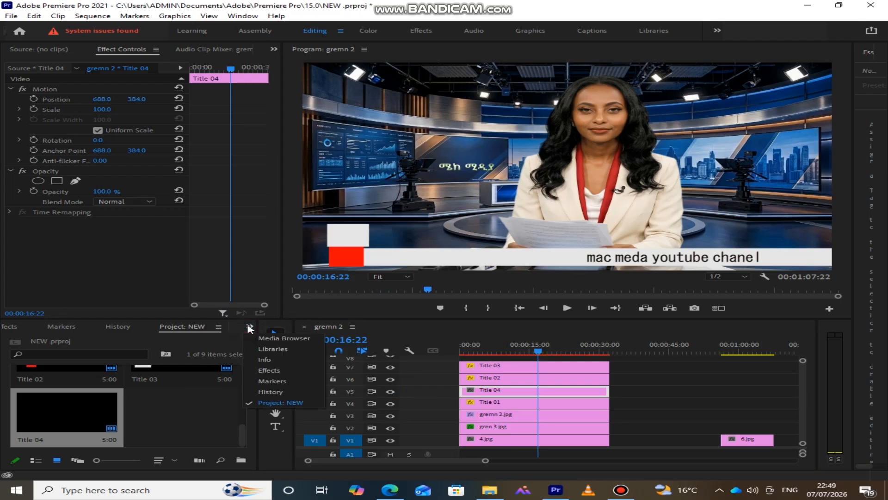
click(281, 370)
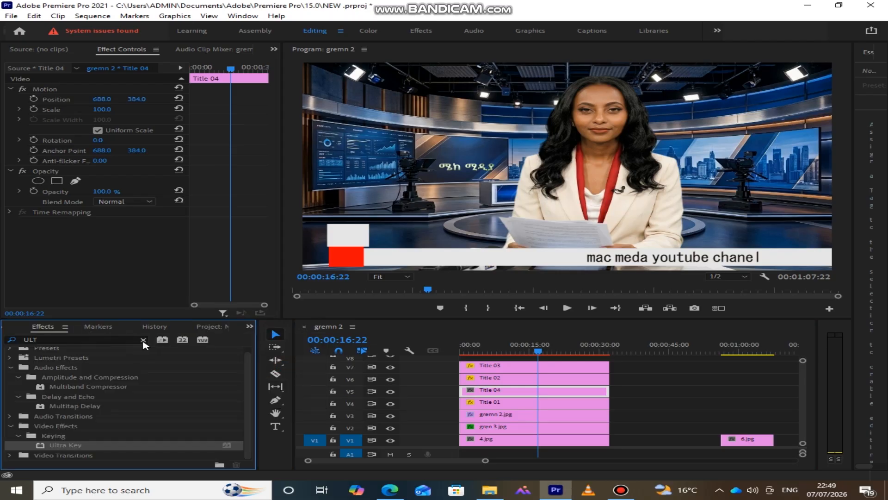
click(144, 340)
click(98, 340)
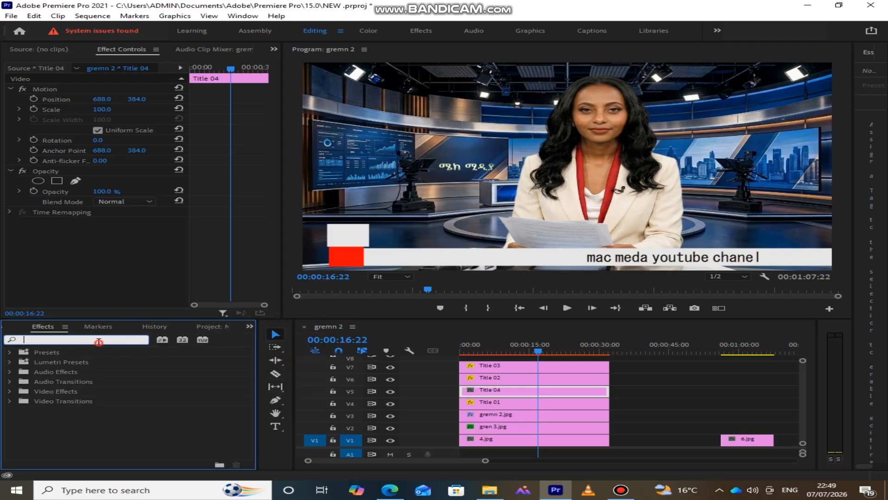
text(cro)
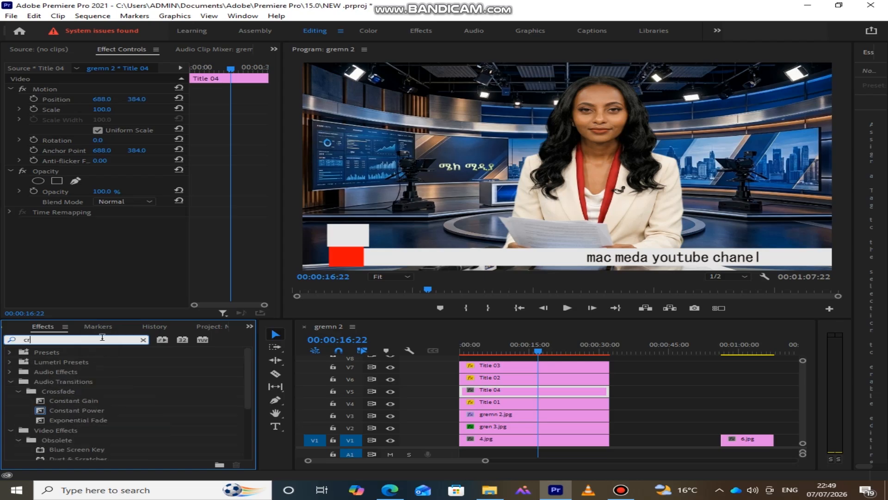
click(64, 449)
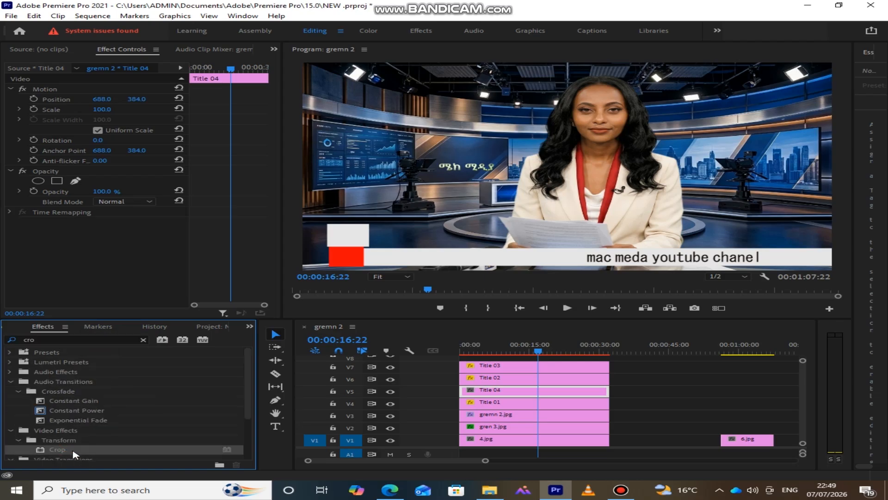
drag(103, 438, 496, 396)
- Try trimming the end of Title 03 on V7 to about 23 seconds and about 13 seconds while previewing the sequence
drag(495, 350, 537, 356)
key(space)
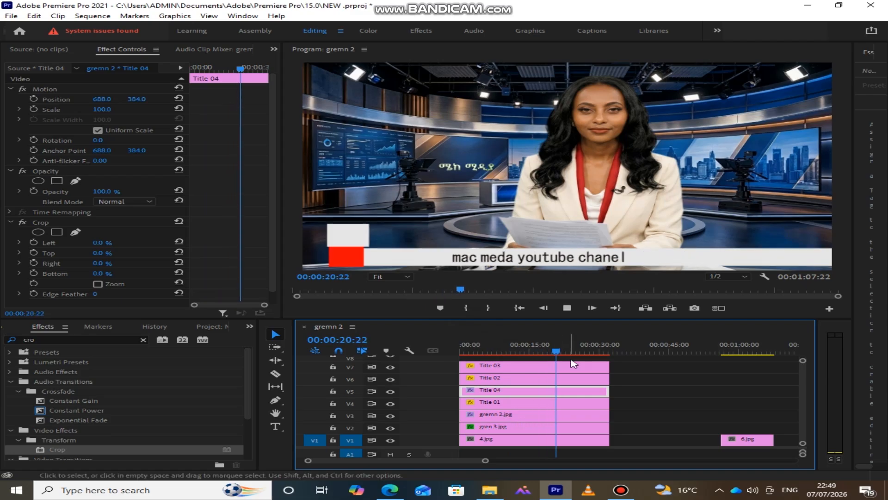
drag(608, 366, 491, 354)
key(space)
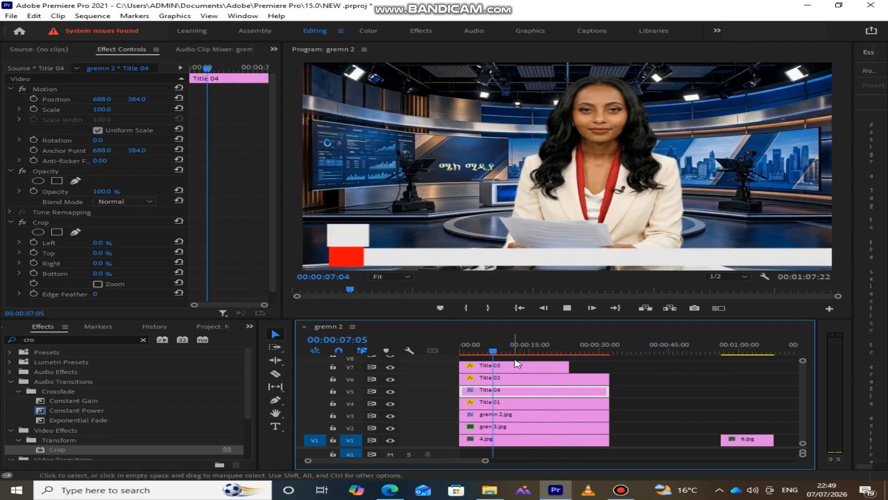
drag(567, 365, 469, 350)
click(507, 350)
key(space)
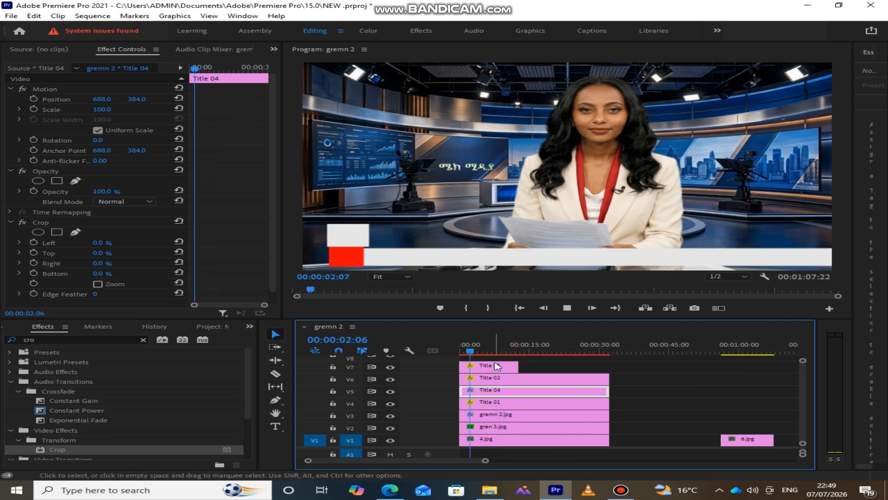
- Extend the end of Title 03 on V7 to about 29 seconds
click(505, 351)
drag(511, 354, 595, 369)
key(space)
- Play the crawl's exit, also in the enlarged program view, and examine the text beyond the red box, ending at 00:00:23:11
click(569, 354)
key(space)
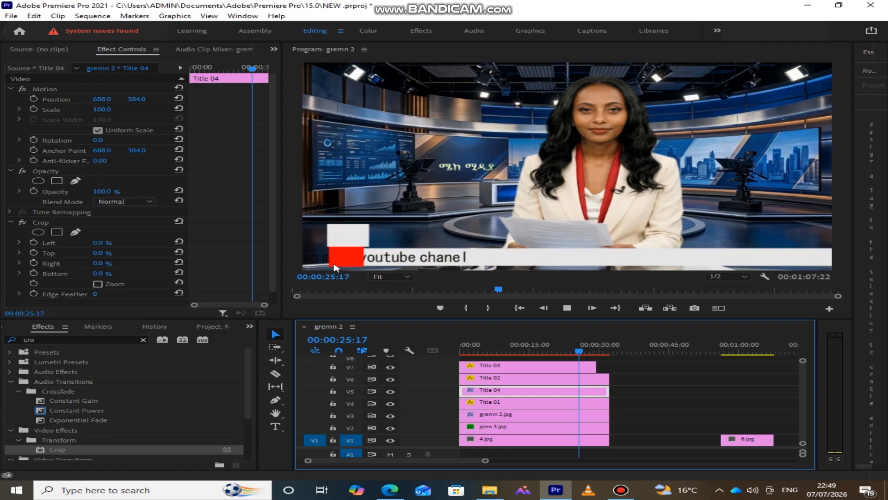
key(space)
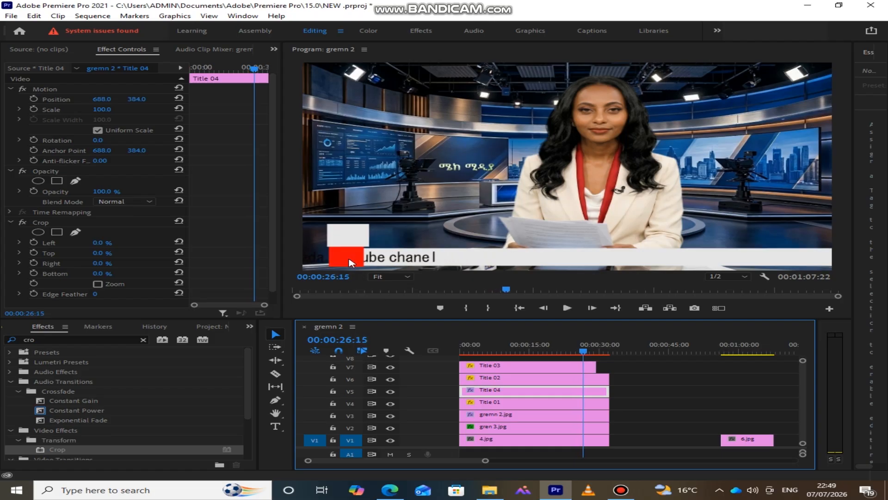
key(grave)
key(space)
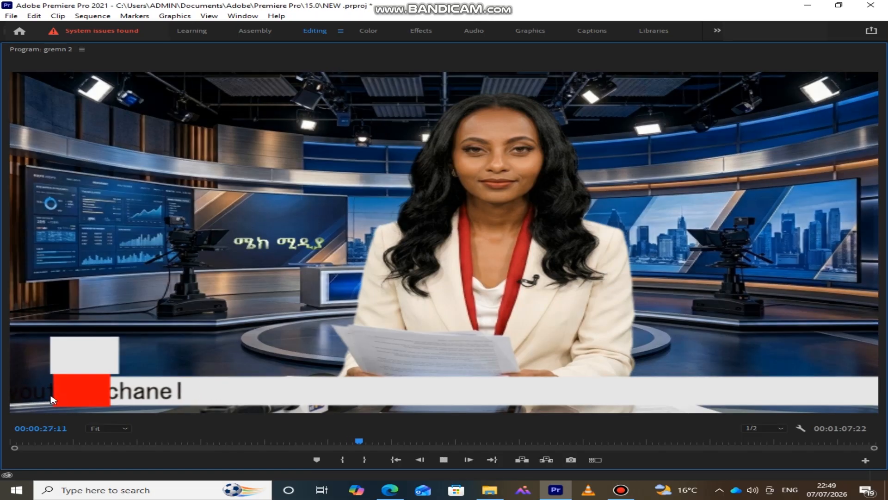
key(space)
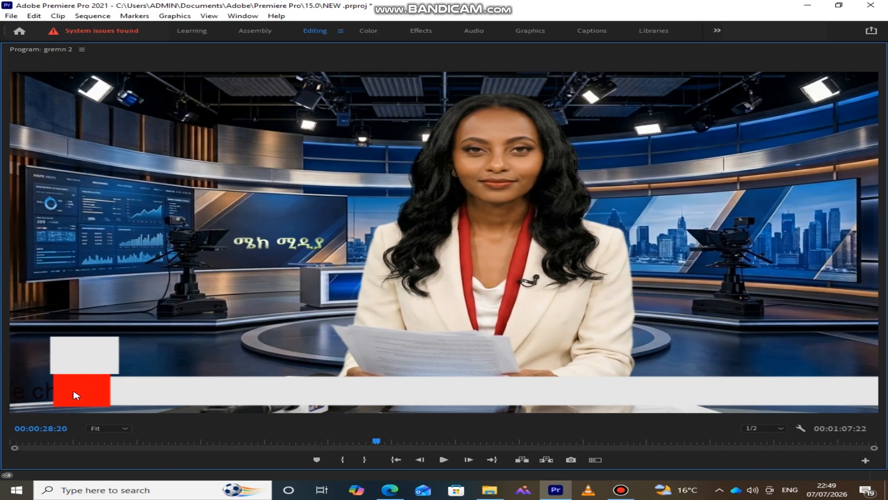
key(grave)
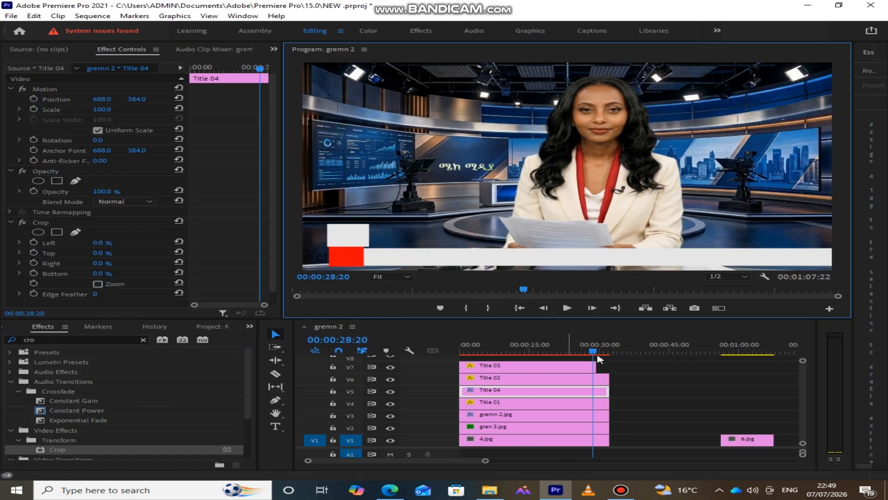
mouse_move(572, 352)
mouse_down()
mouse_move(525, 354)
mouse_move(575, 360)
mouse_up()
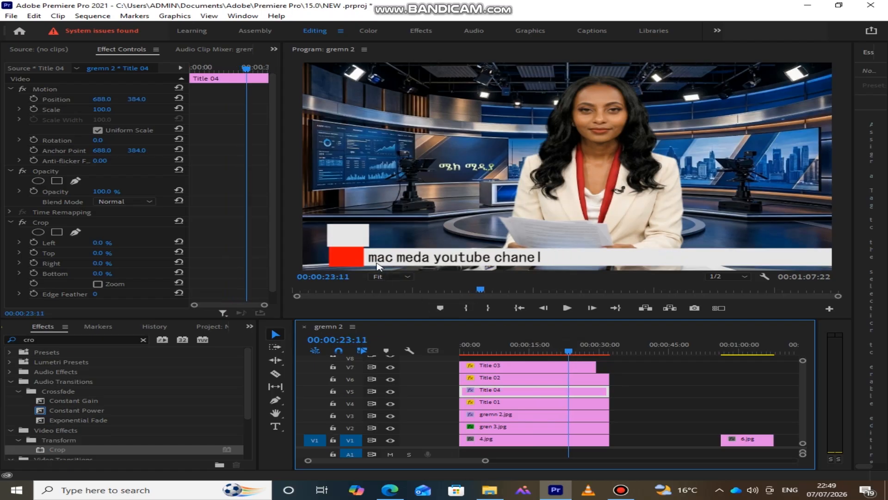
- Set the Crop effect's Left value on Title 04 to 2% and play the crawl's exit past the red box
drag(572, 350, 575, 351)
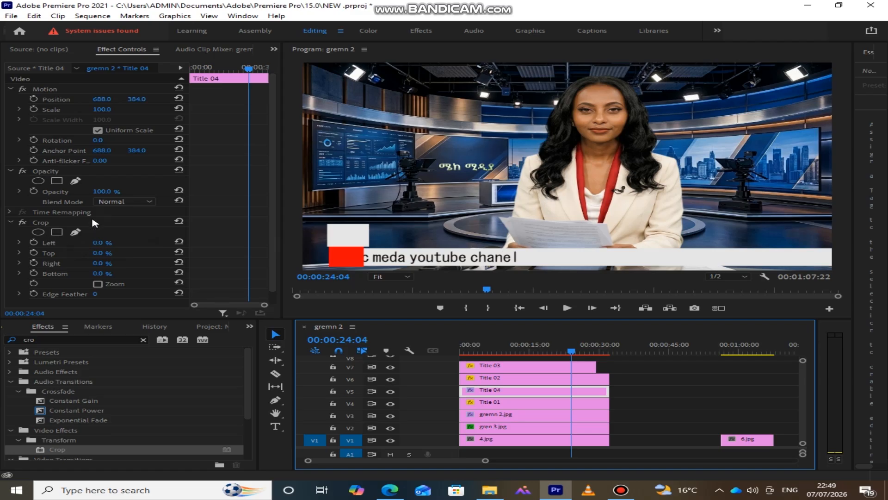
scroll(270, 135, down, 1)
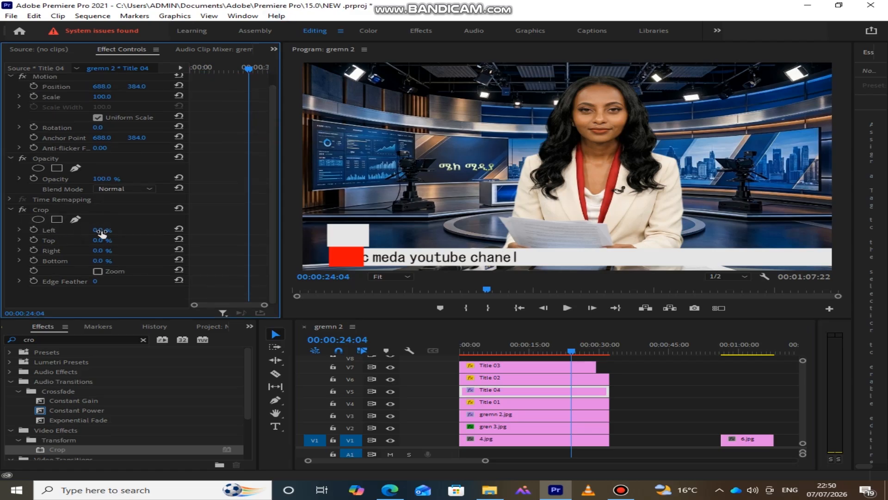
click(117, 229)
text(2)
click(236, 243)
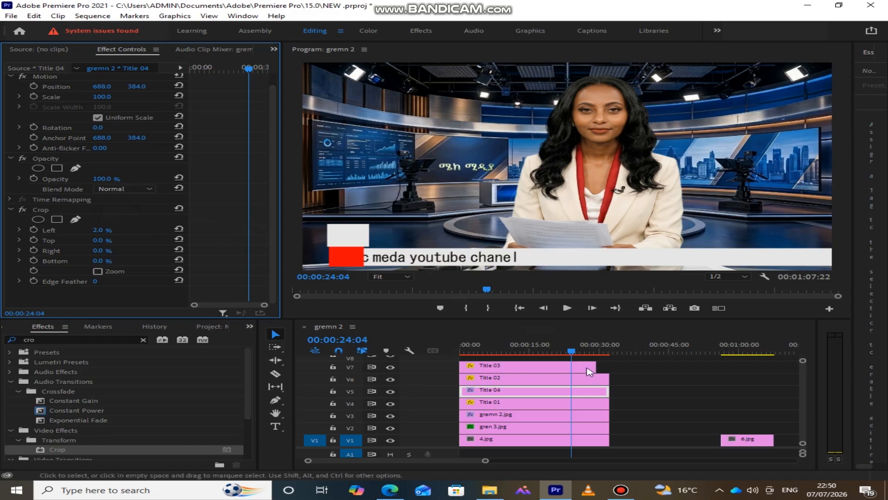
click(539, 351)
key(space)
click(566, 352)
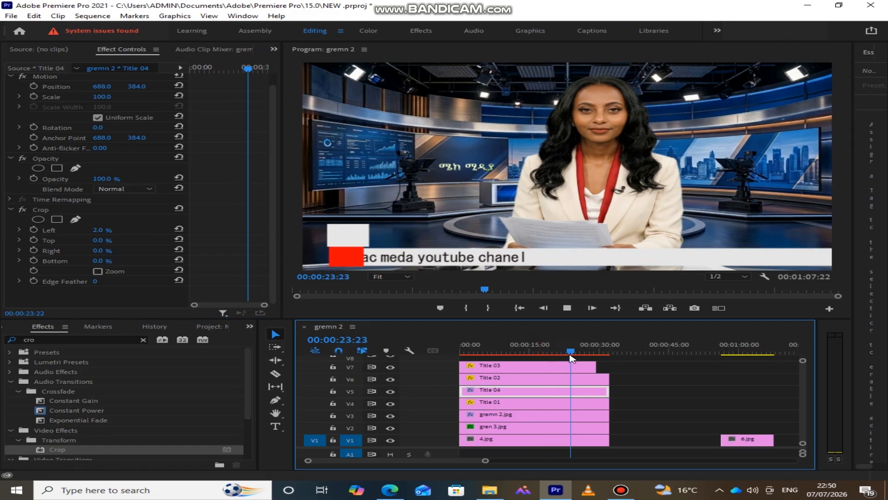
key(space)
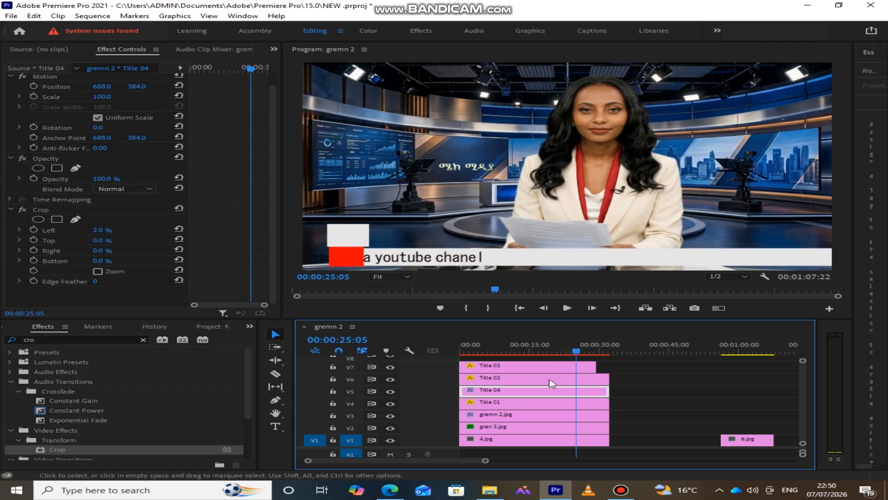
- Set the Crop effect's Left value on Title 04 on V5 to 12%
click(572, 367)
click(582, 393)
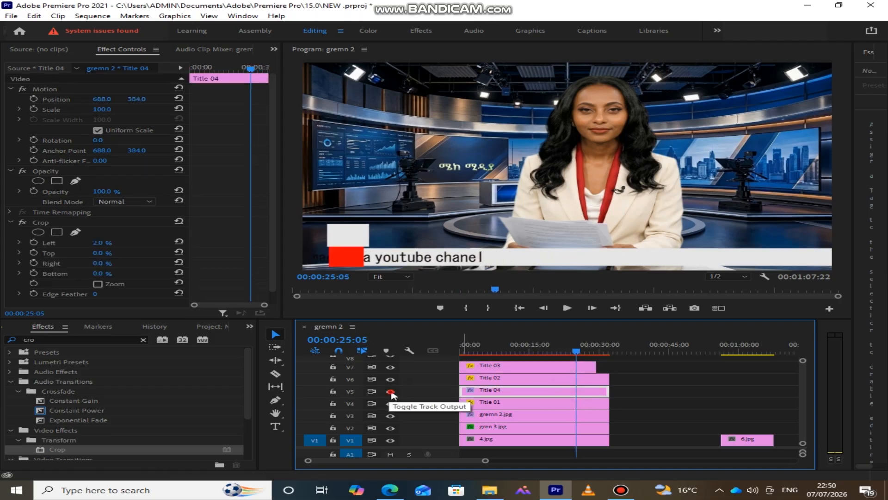
drag(100, 244, 118, 244)
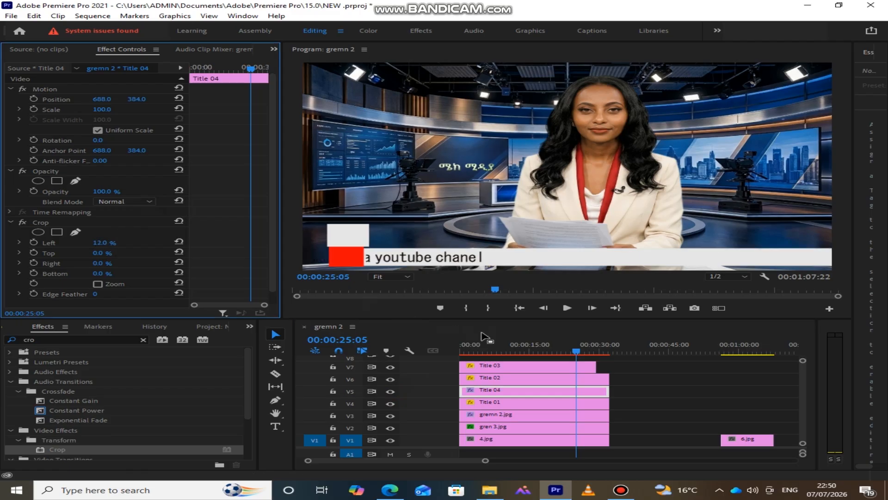
- Play the cropped crawl's exit, also in the enlarged program view, and examine the area beyond the red box
click(543, 351)
key(space)
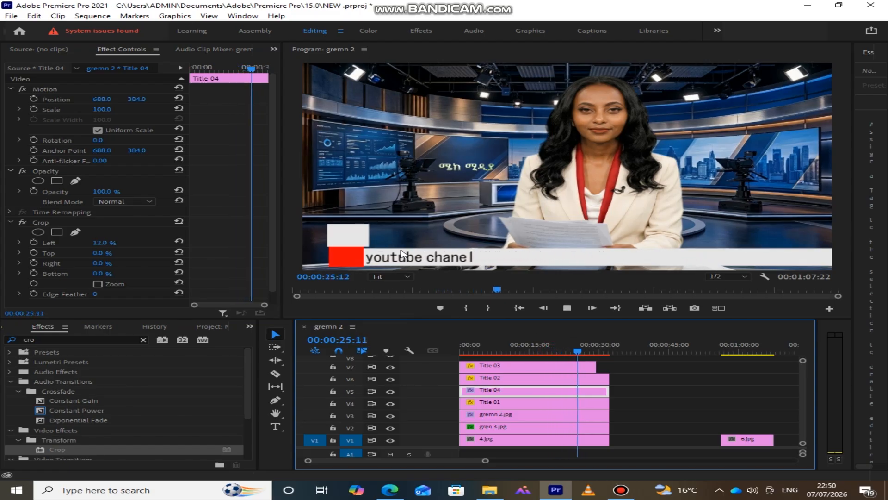
key(space)
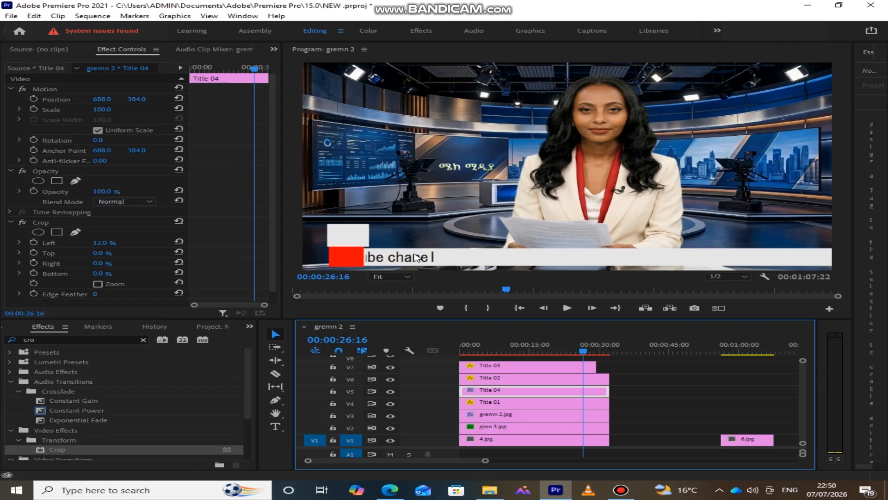
key(grave)
key(space)
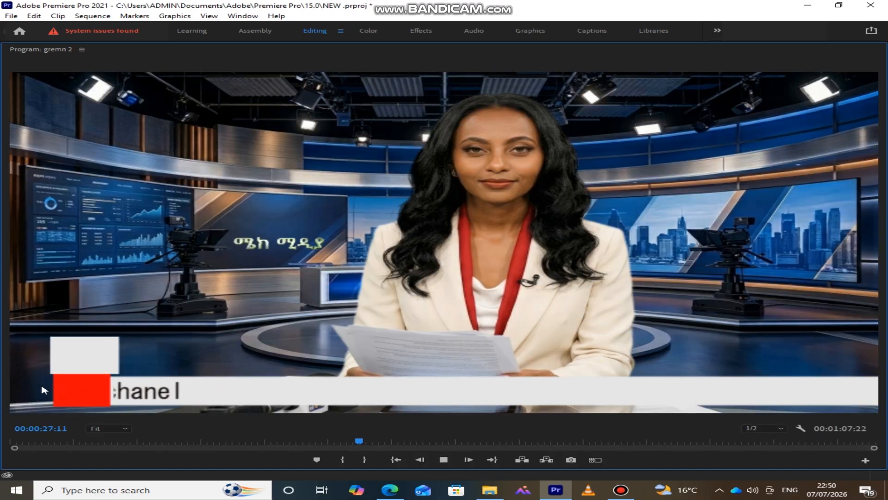
key(space)
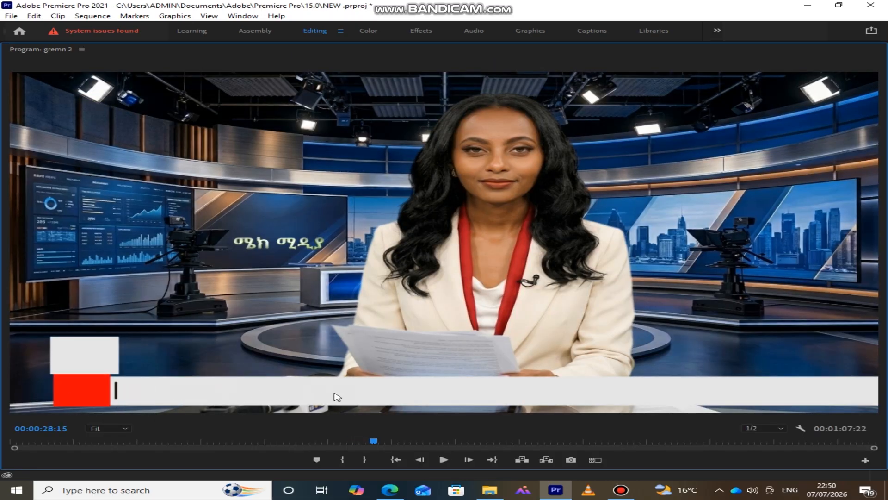
- Extend the end of Title 03 on V7 to match the titles below and return to the sequence start
key(grave)
drag(593, 366, 609, 366)
key(Home)
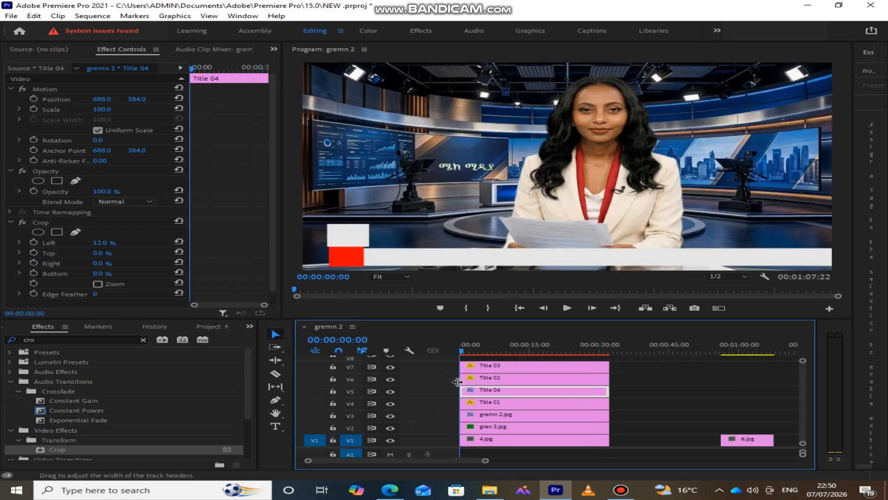
- Play the sequence from its start and from about 00:00:21:12 to examine the crawl, trying a shorter Title 03
key(space)
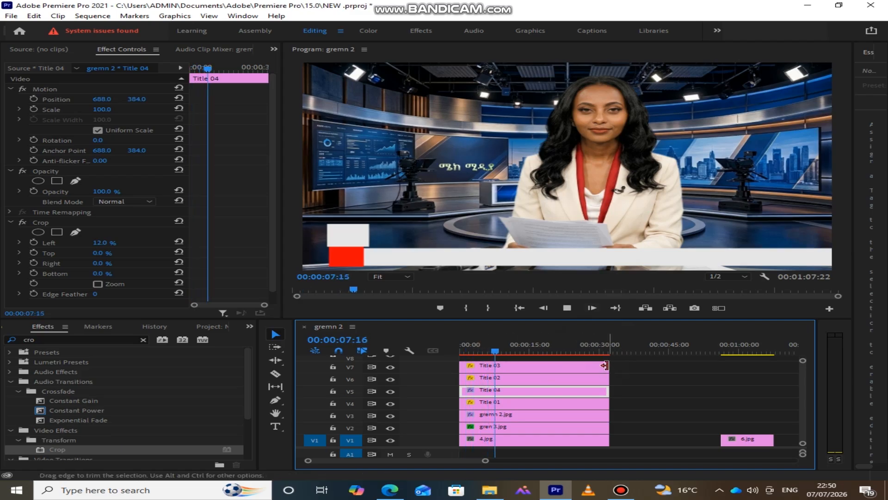
drag(504, 350, 558, 352)
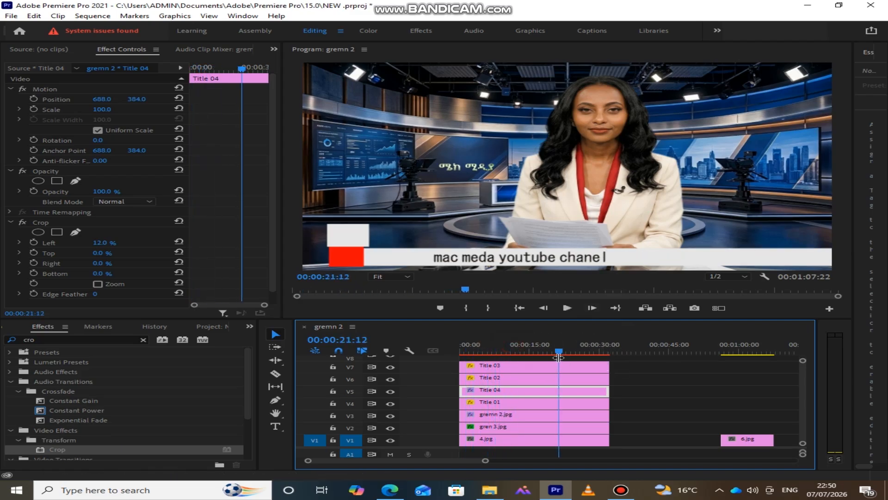
drag(612, 365, 572, 366)
key(space)
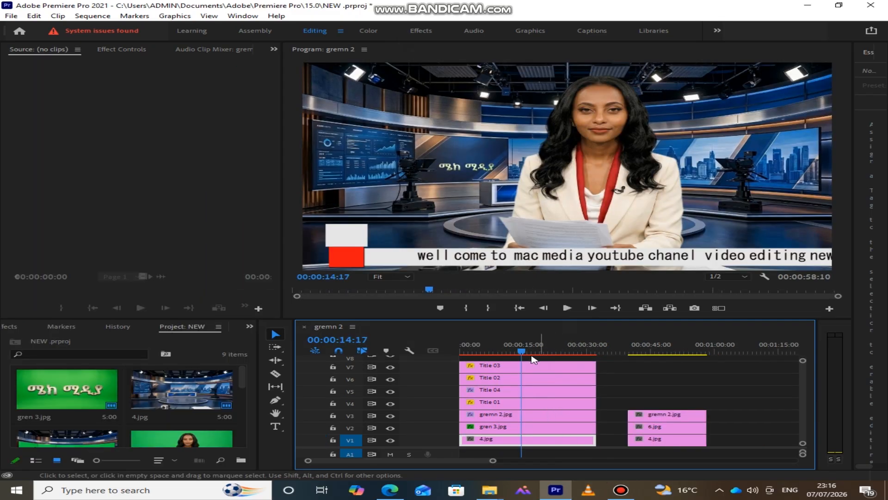
click(569, 309)
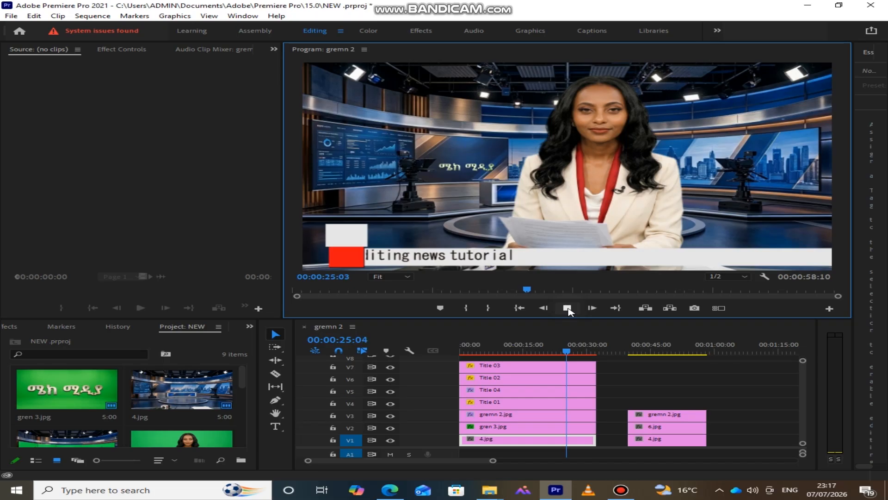
- Go to the second clip group at 00:00:46:10, search the effects for "ultra" and apply Ultra Key to gremn 2.jpg on V3
drag(574, 352, 657, 402)
click(658, 413)
click(666, 428)
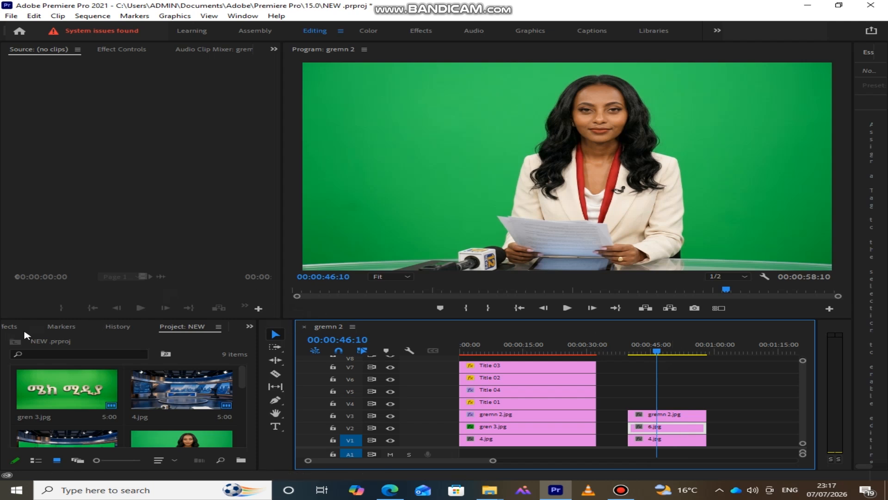
click(250, 327)
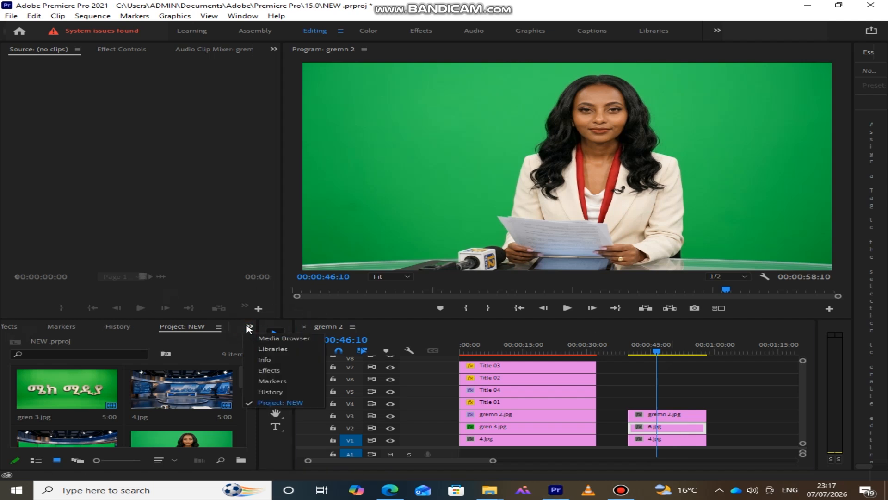
click(269, 370)
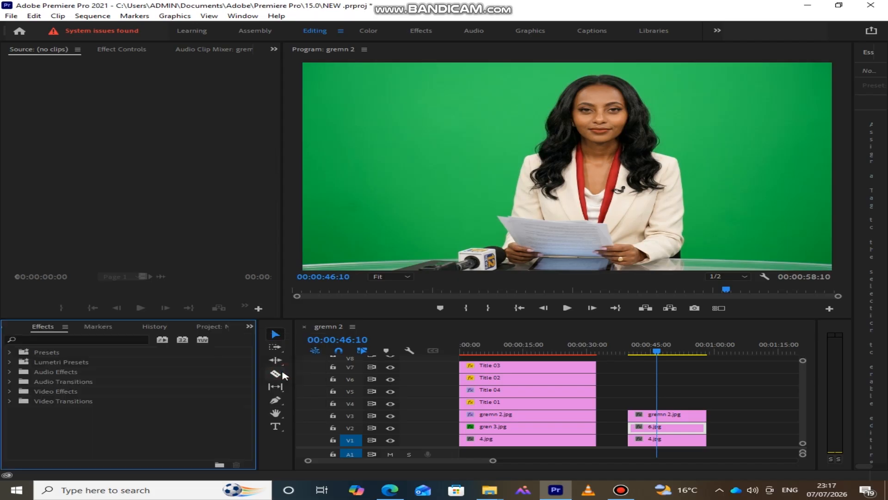
click(64, 339)
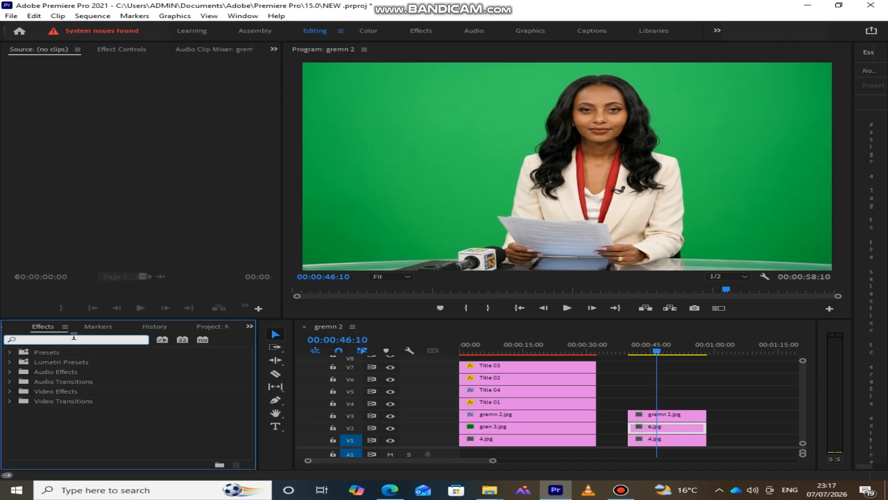
text(ultra)
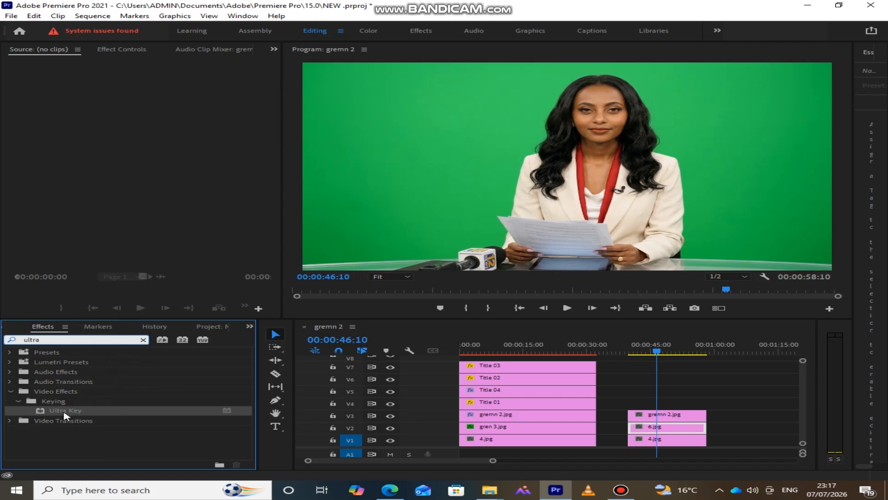
drag(66, 413, 674, 420)
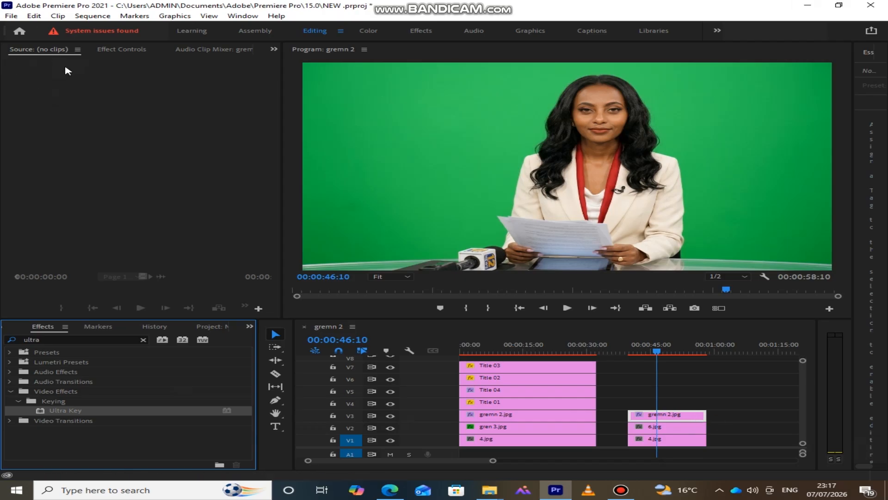
- Sample the green background behind the presenter as the Ultra Key colour of gremn 2.jpg
click(122, 49)
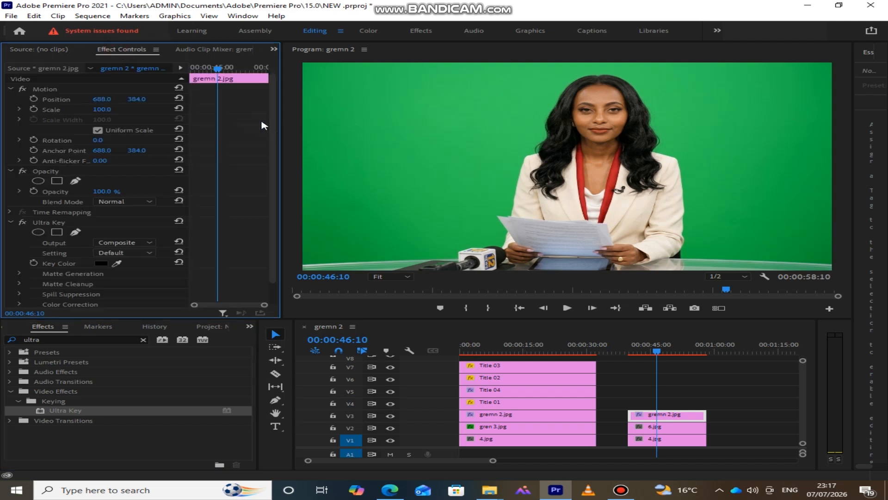
scroll(264, 126, down, 2)
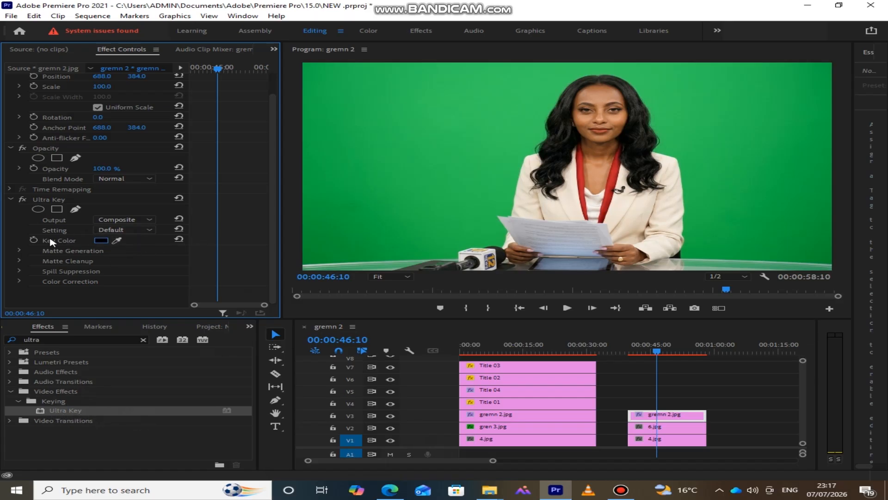
click(117, 241)
click(449, 163)
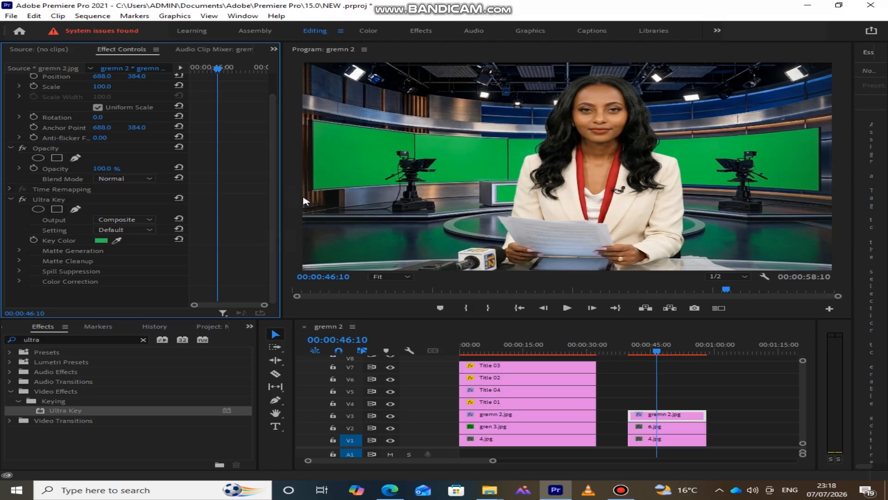
- Apply Ultra Key to 6.jpg on V2 and sample the green of the studio screens as its key colour
drag(78, 415, 697, 430)
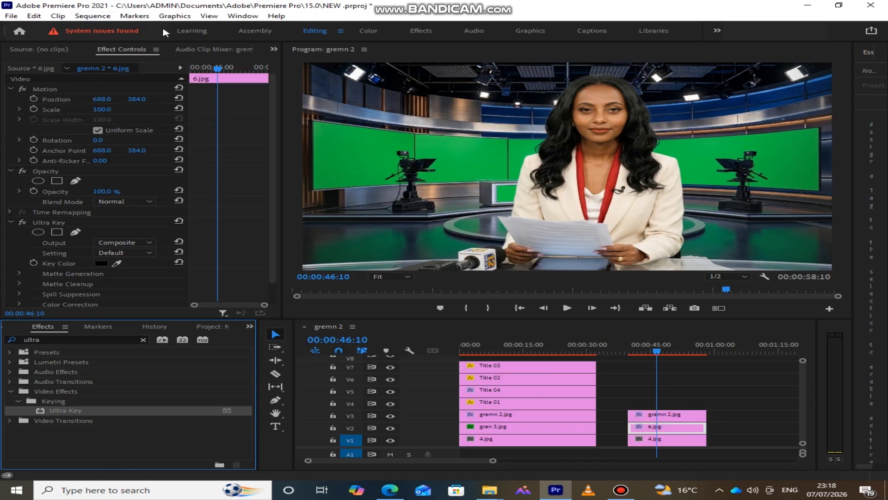
drag(273, 114, 272, 176)
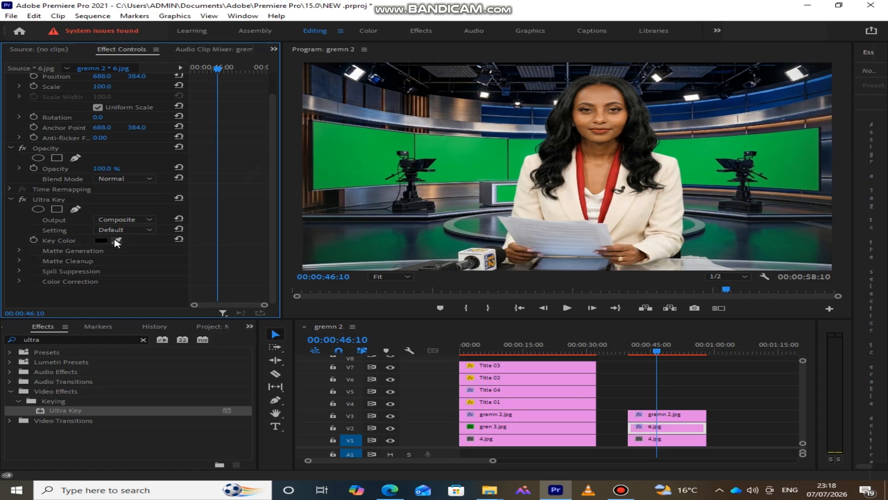
drag(115, 238, 361, 150)
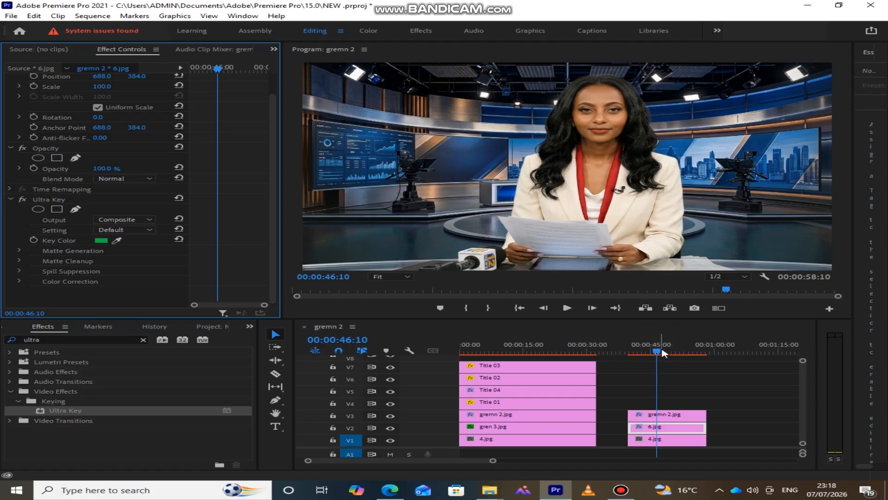
- Play the finished lower-third composite from 00:00:08:16 to review the ticker
drag(661, 347, 497, 356)
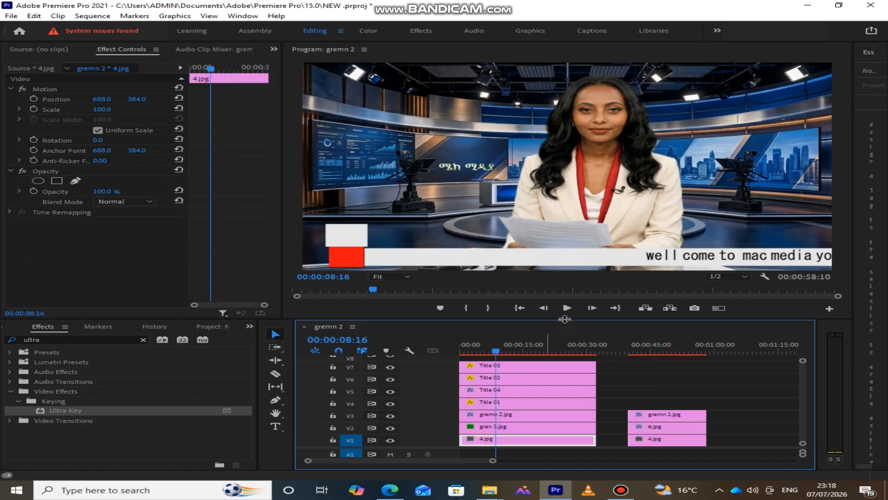
click(568, 309)
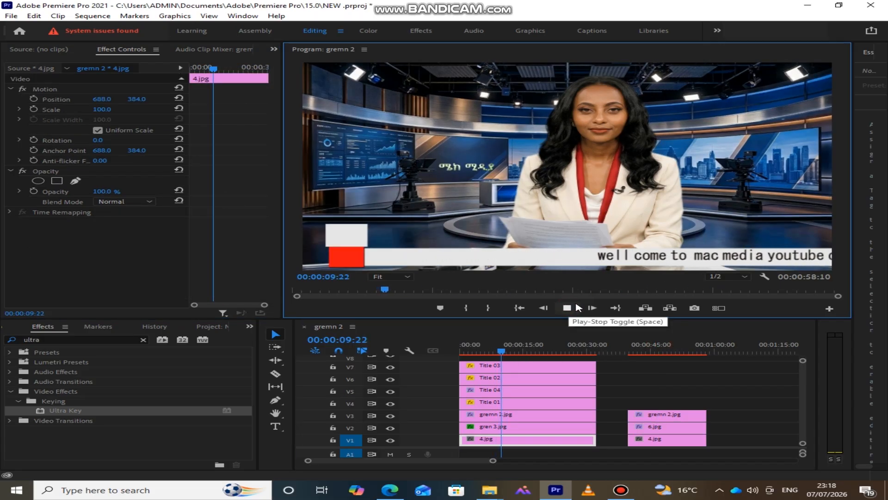